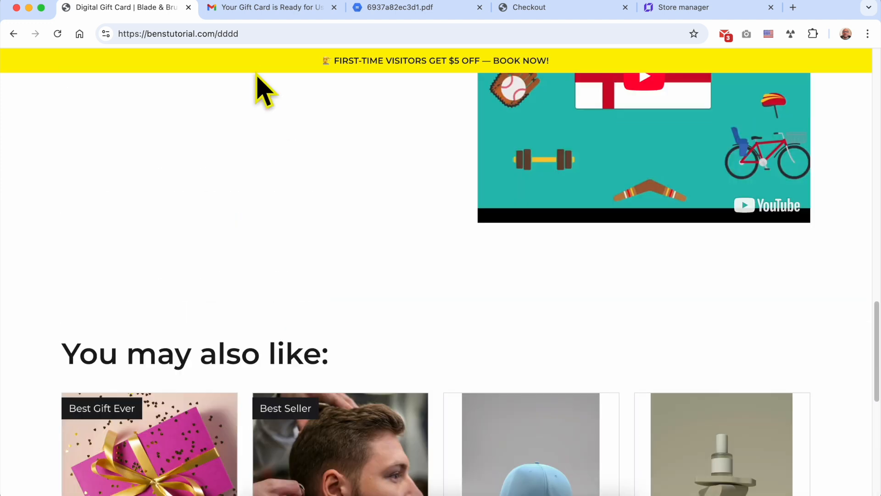
- Review the gift card delivery email from Blade & Brush and the gift card PDF
click(254, 8)
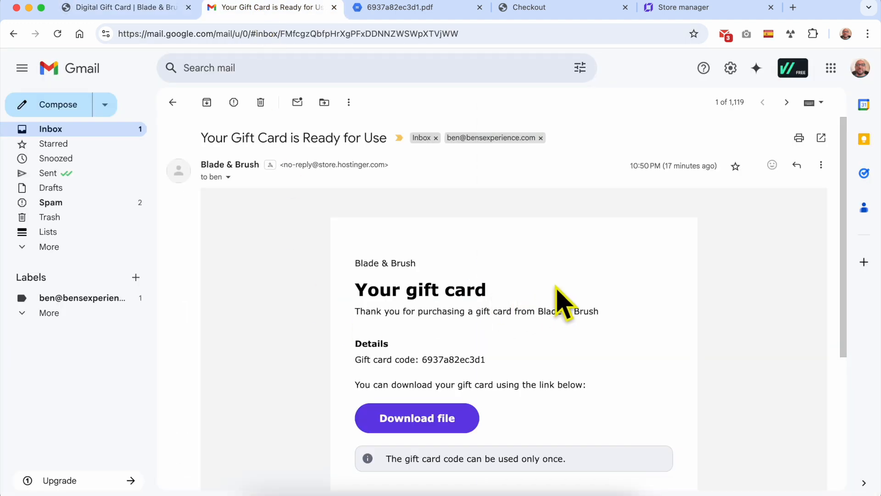
scroll(573, 253, down, 2)
click(408, 9)
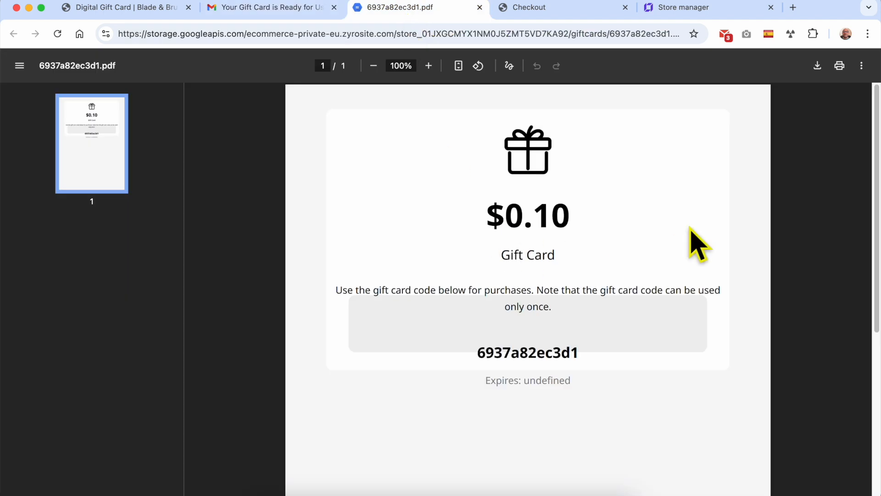
- Examine the gift card applied in the order summary at checkout and switch to the store manager
click(566, 14)
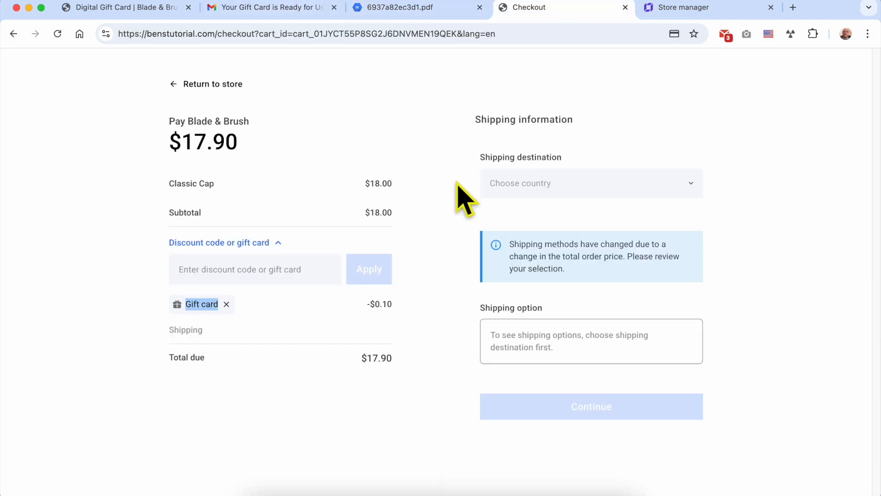
click(290, 274)
triple_click(204, 305)
scroll(204, 343, up, 2)
scroll(205, 347, up, 2)
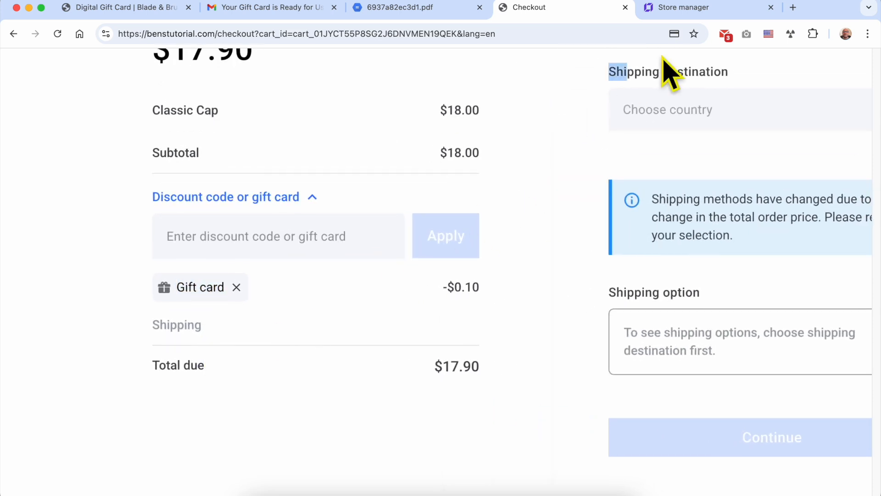
click(704, 9)
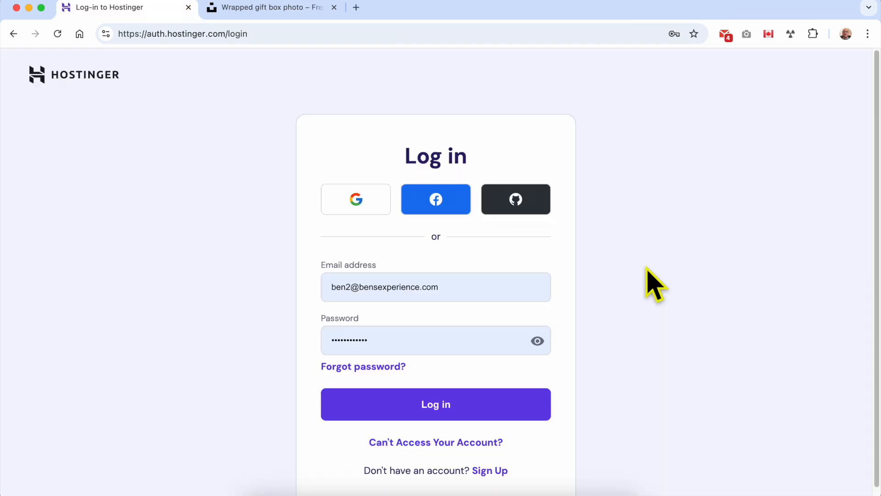
- Log in to Hostinger with the prefilled credentials and open benstutorial.com from the websites list for editing
click(475, 415)
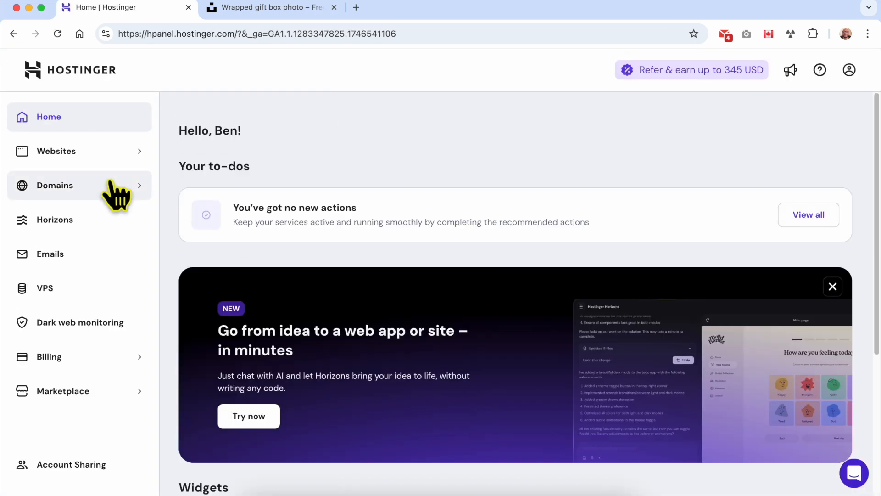
click(95, 159)
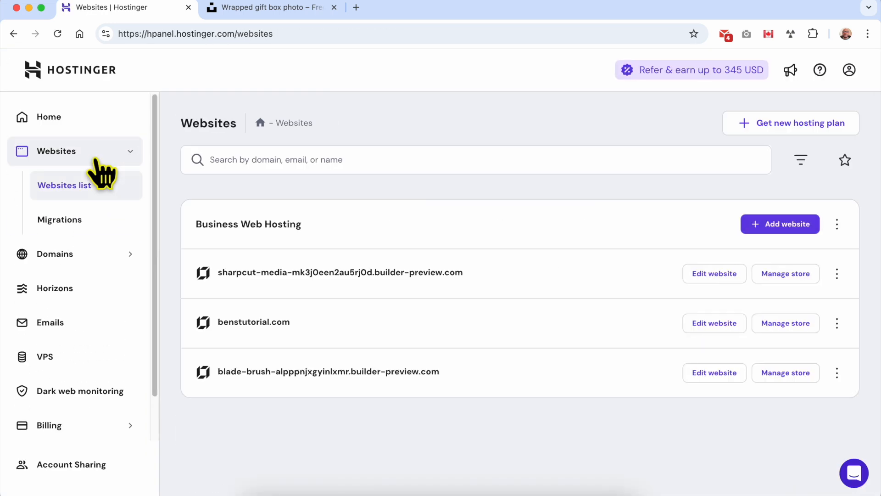
double_click(377, 348)
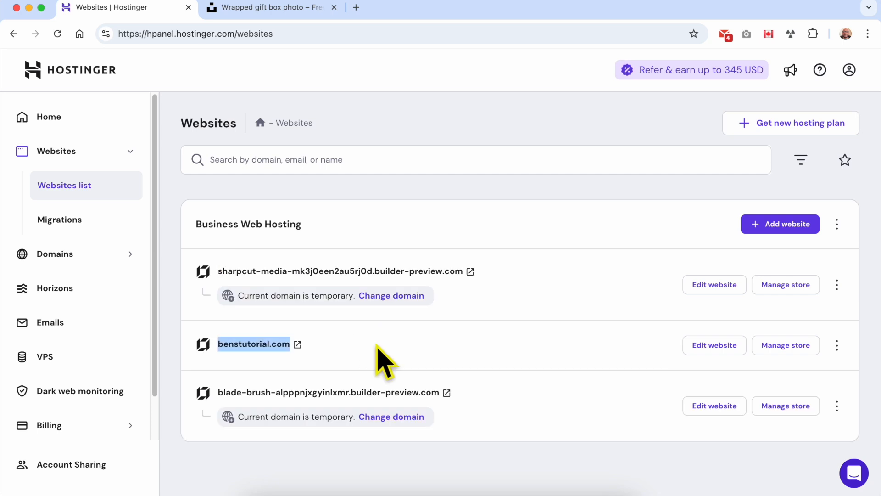
click(722, 348)
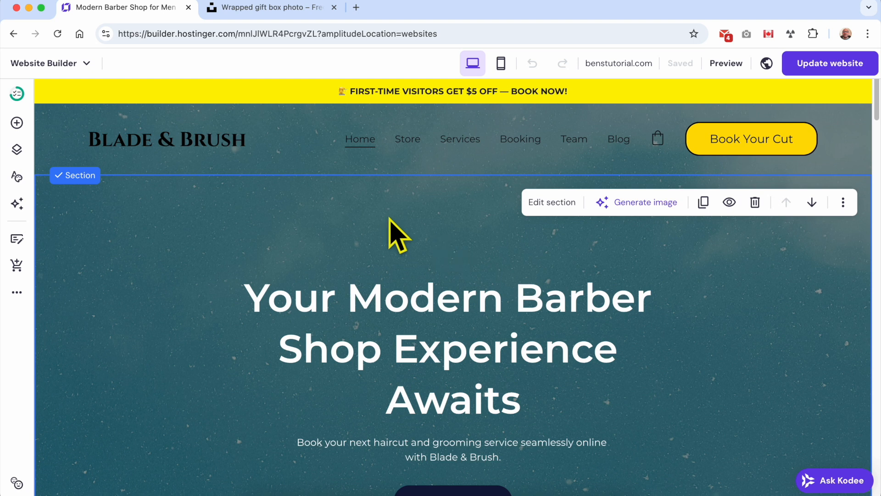
click(82, 64)
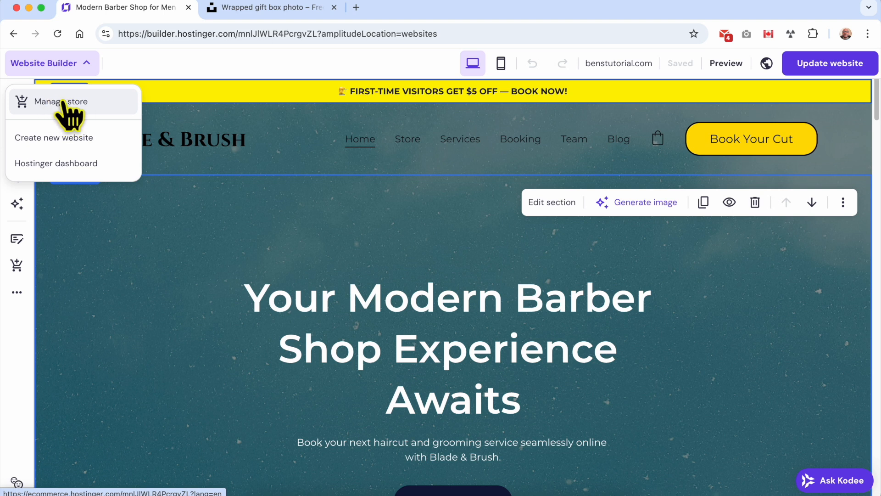
click(236, 221)
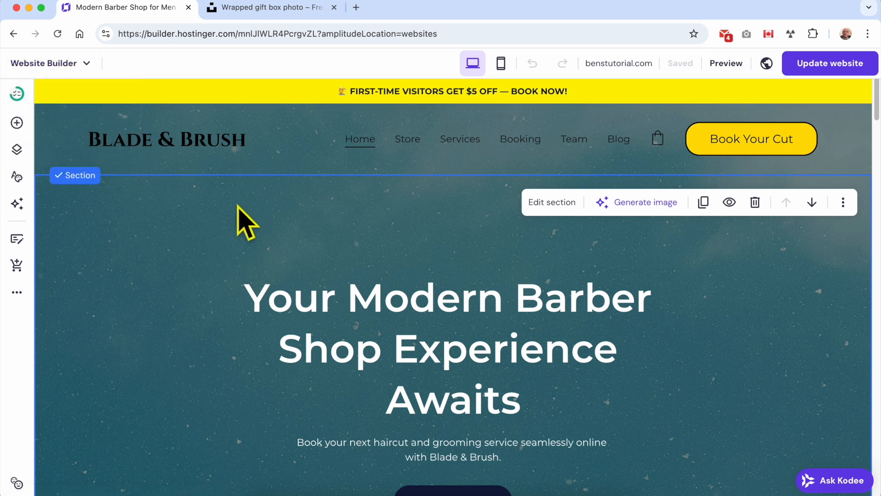
click(17, 293)
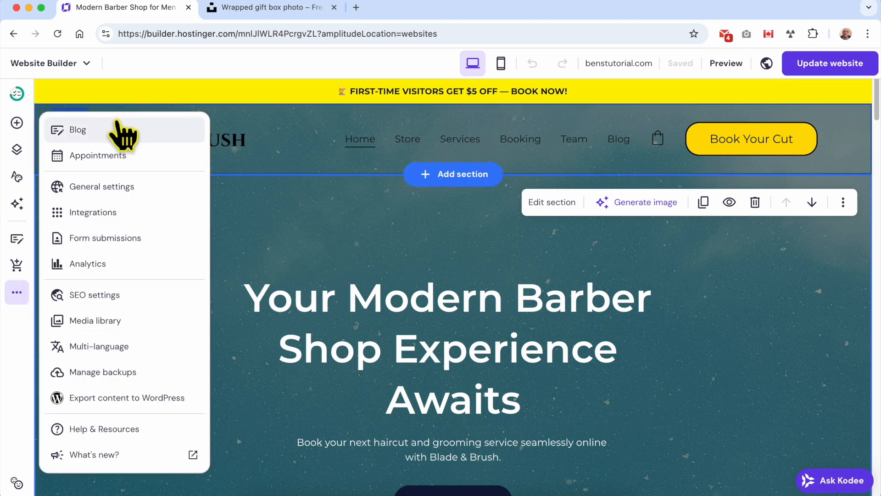
click(224, 248)
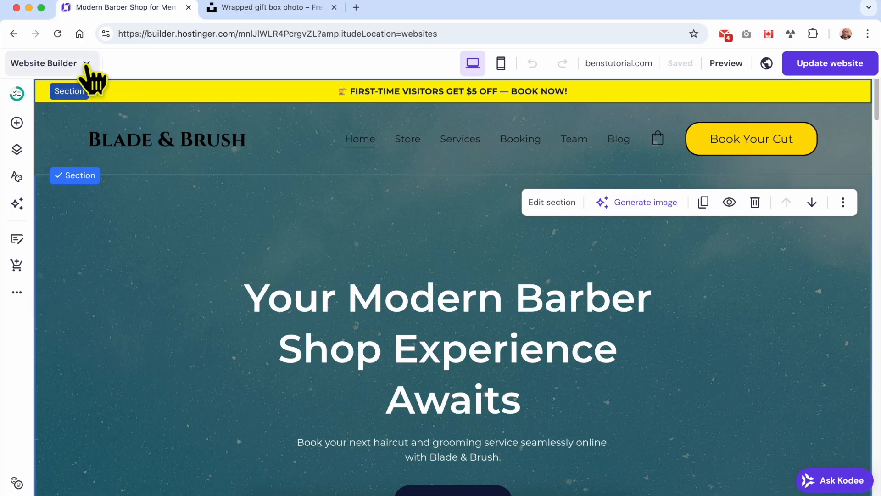
- Go to the store manager's products and start adding a new product of the Gift card type
click(85, 64)
click(81, 103)
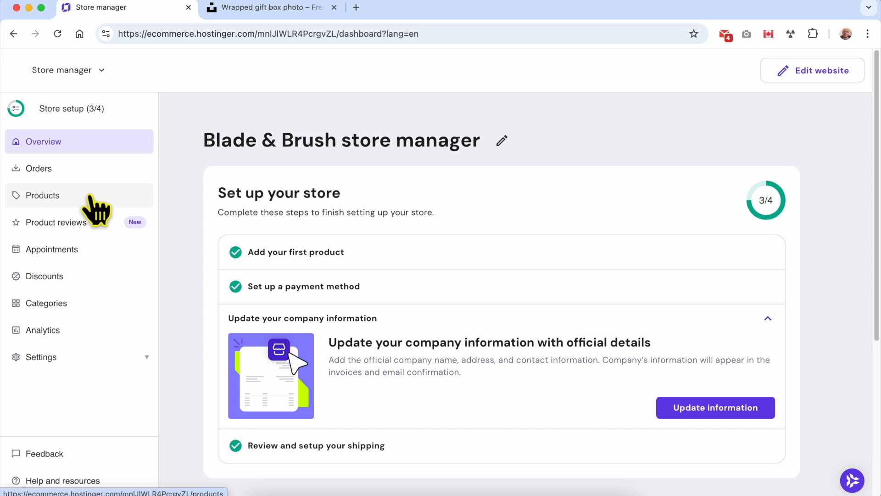
click(97, 210)
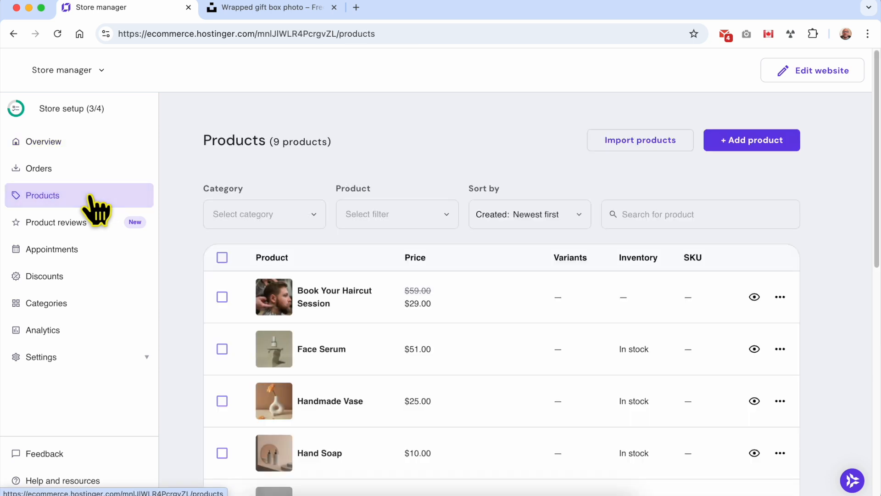
click(755, 143)
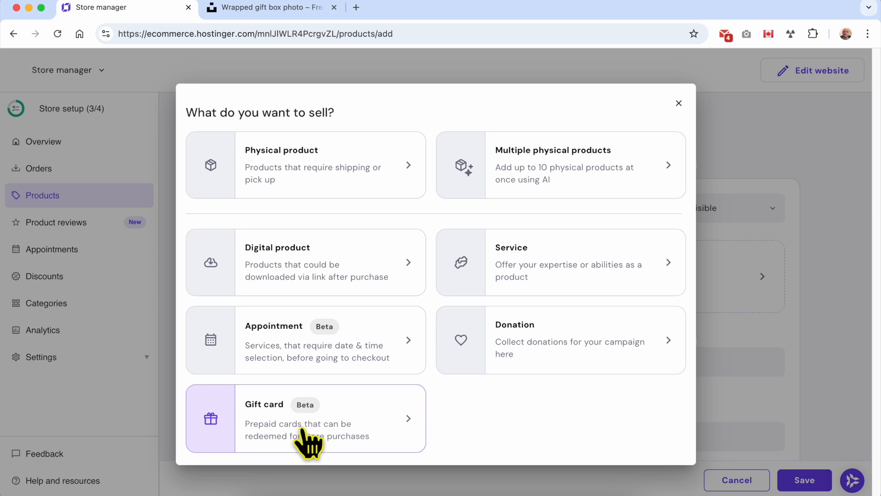
click(383, 422)
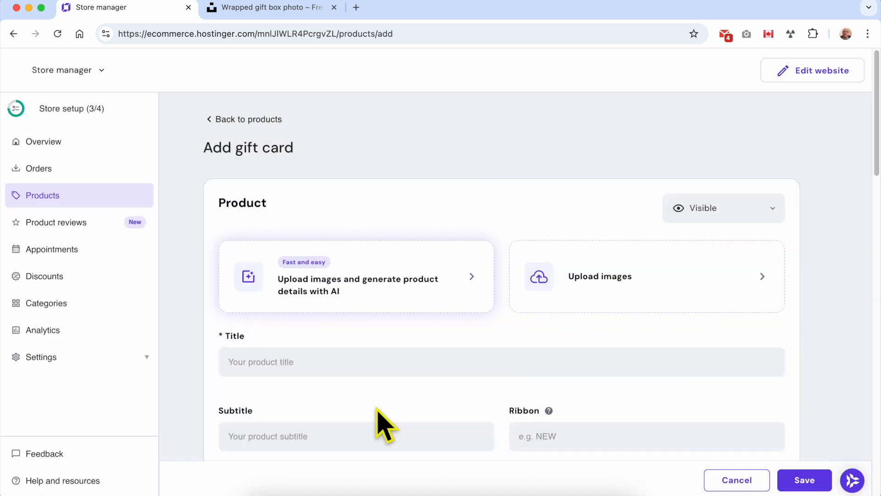
- Look over the Add gift card form and the prepared Digital Gift Card text in TextEdit
double_click(263, 147)
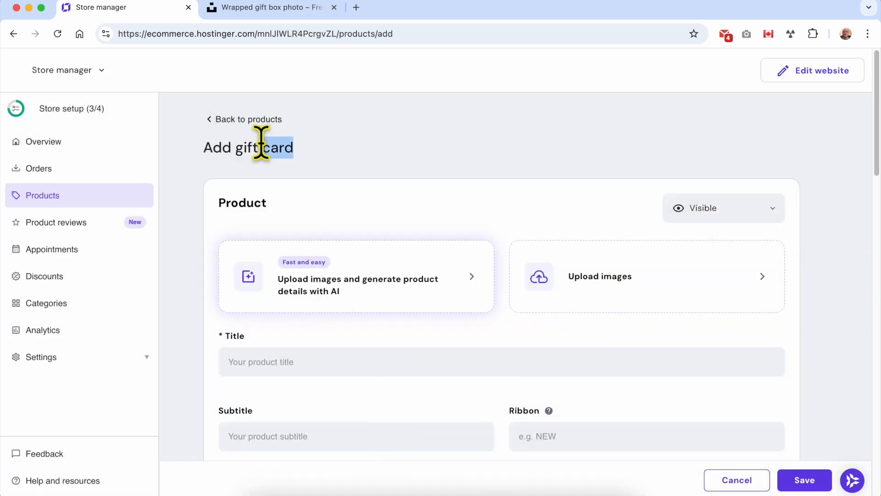
triple_click(261, 145)
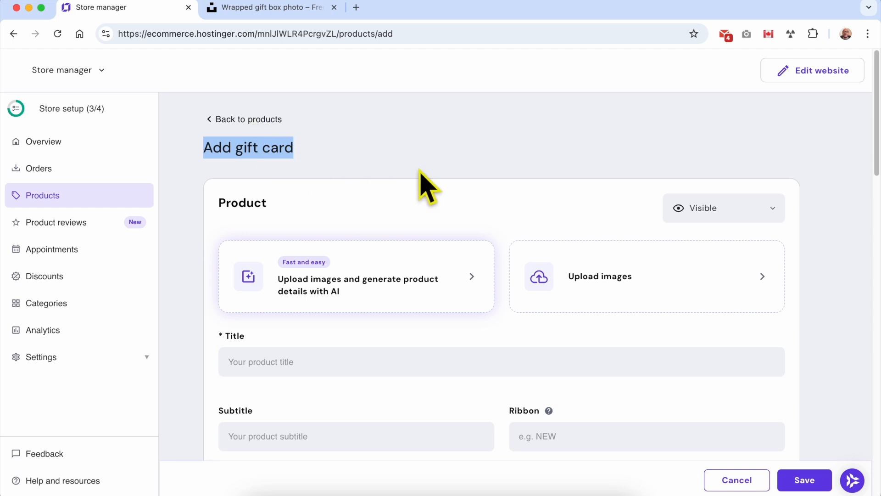
click(420, 207)
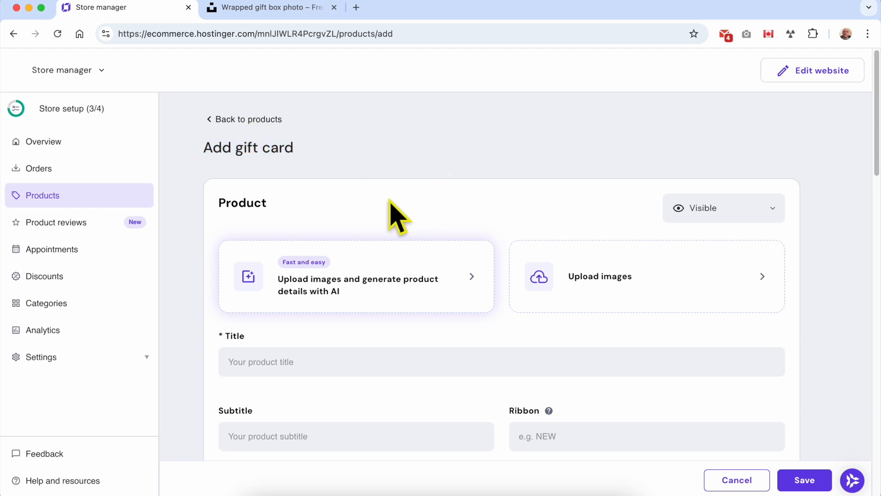
double_click(230, 206)
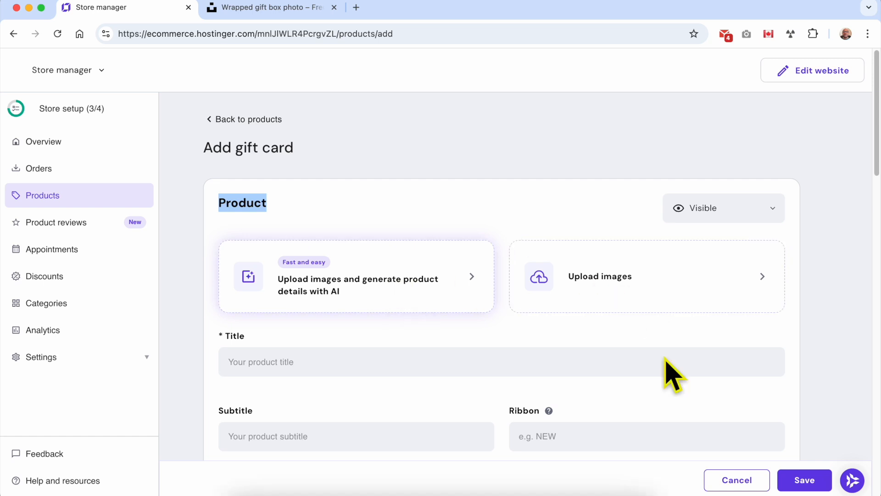
click(313, 488)
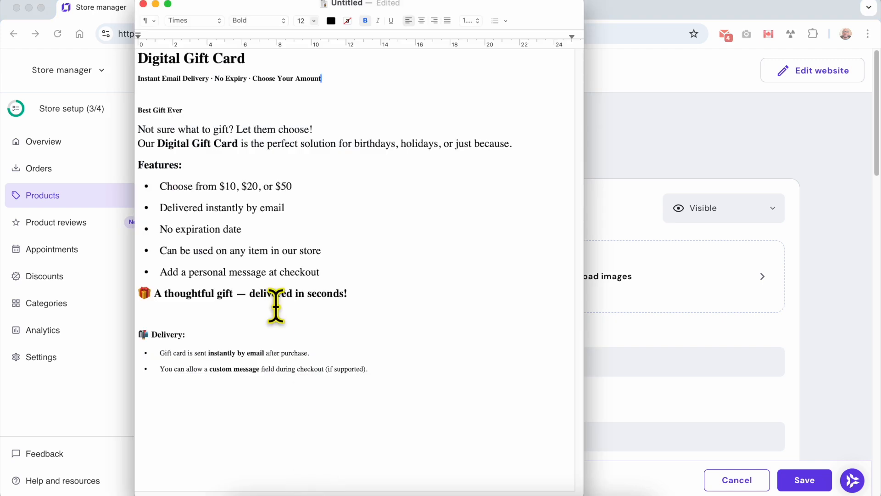
click(620, 322)
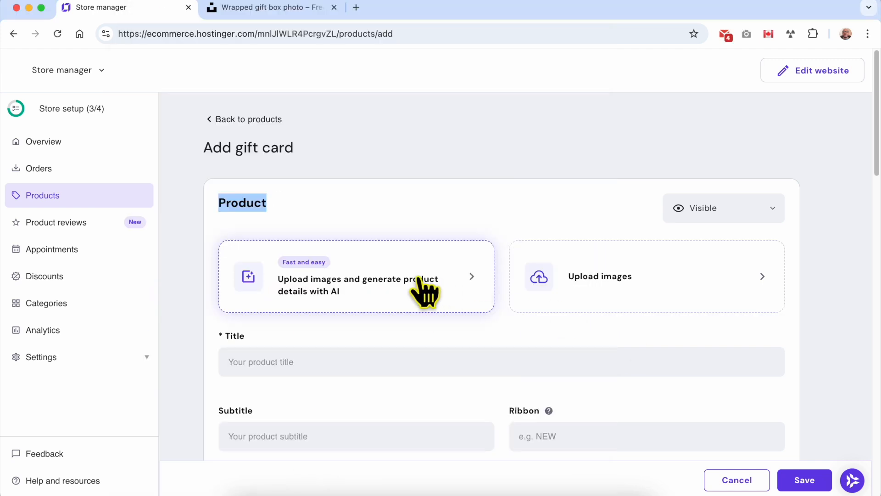
- Upload New Project (4).jpg through New Project (7).jpg from Downloads and generate the product details with AI
click(360, 289)
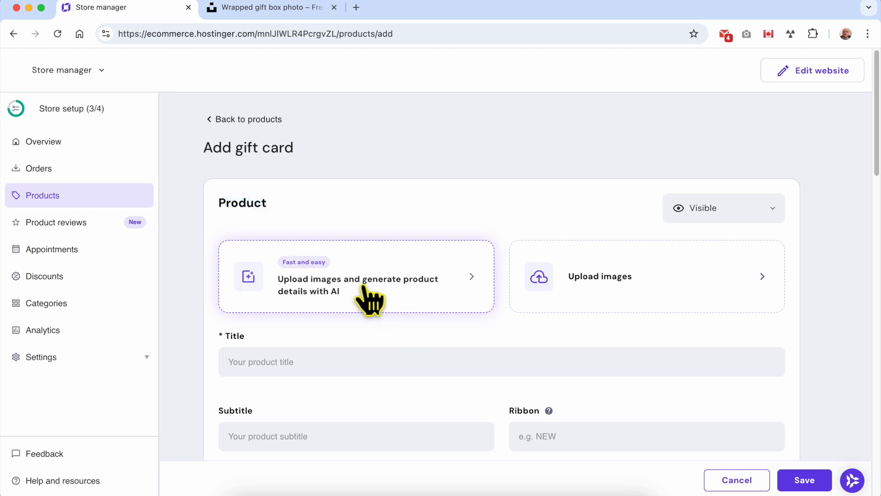
click(269, 153)
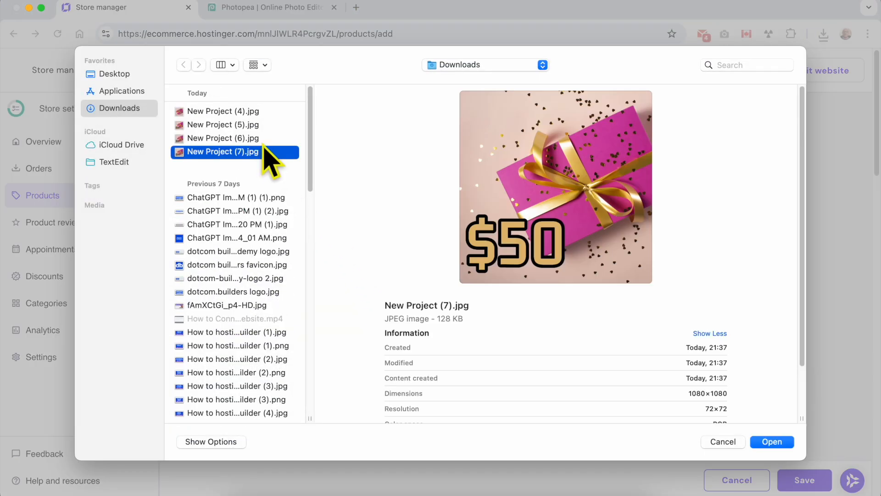
shift+click(268, 113)
click(781, 441)
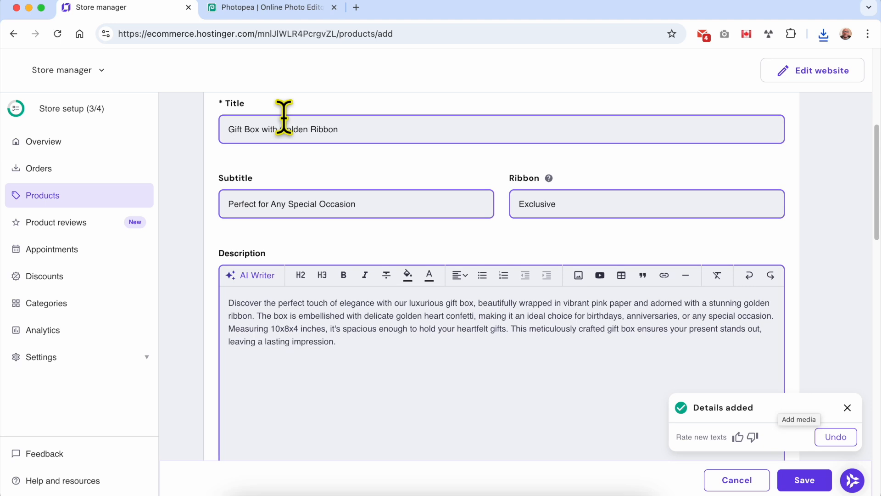
- Review the AI-generated title, subtitle and description along with the uploaded gift card images
triple_click(237, 130)
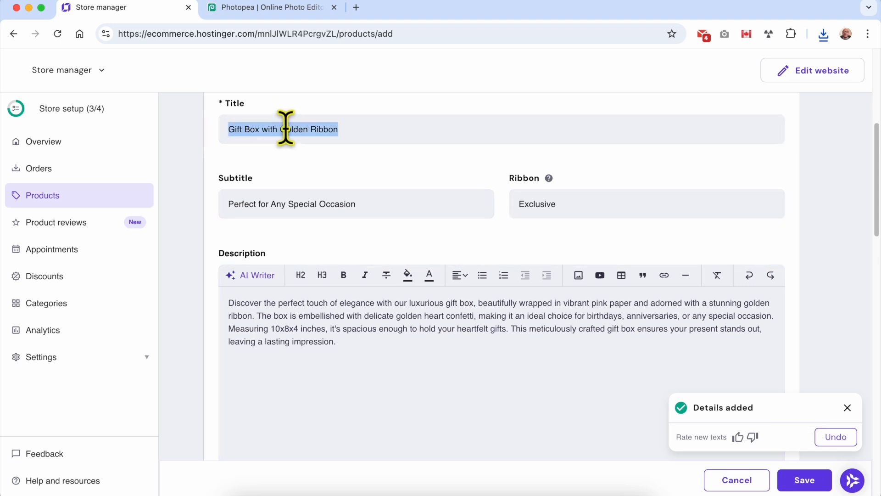
scroll(296, 300, up, 3)
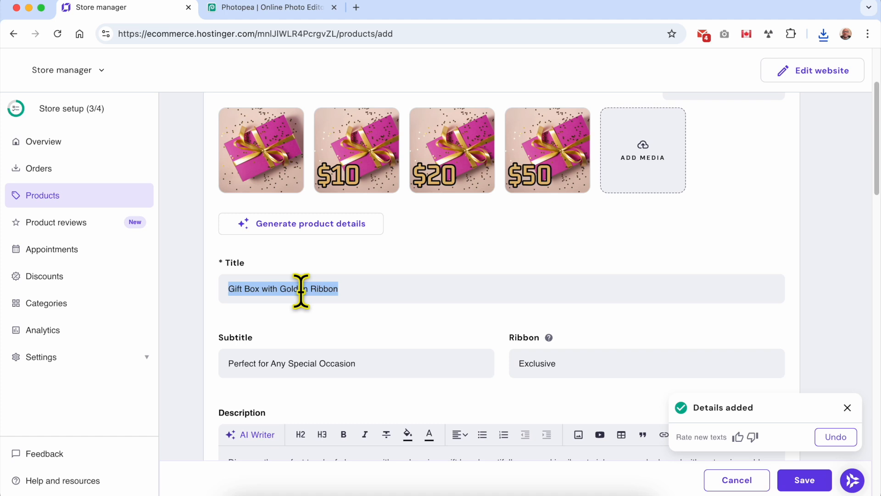
mouse_move(251, 132)
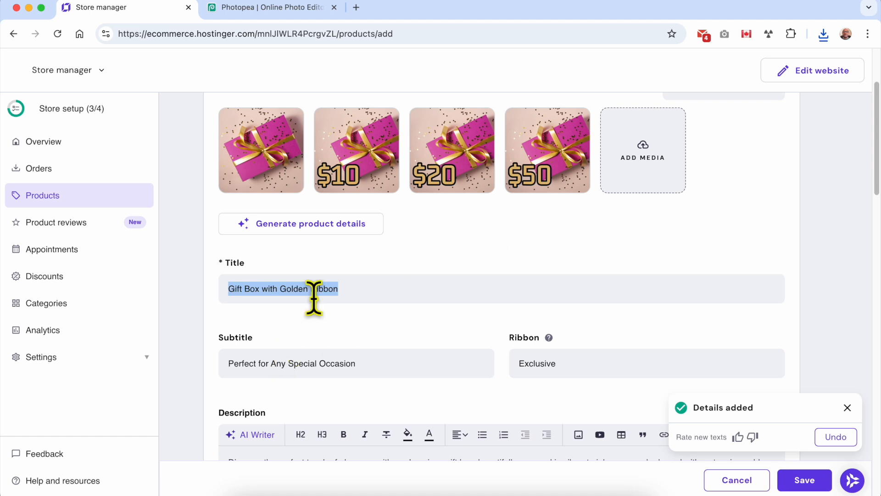
triple_click(326, 365)
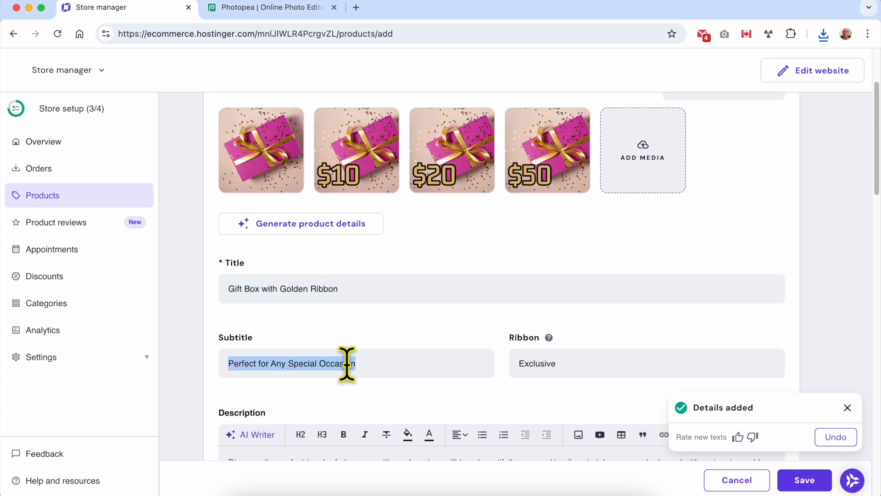
scroll(298, 288, down, 4)
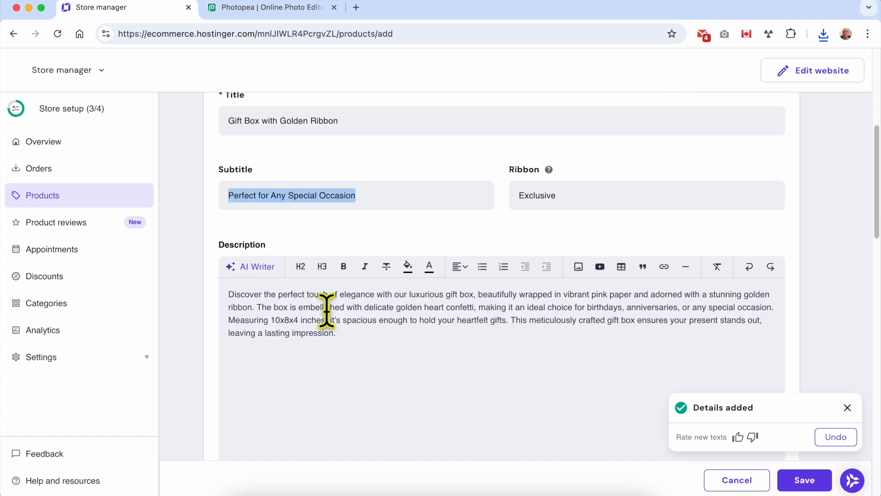
triple_click(342, 310)
scroll(321, 184, up, 3)
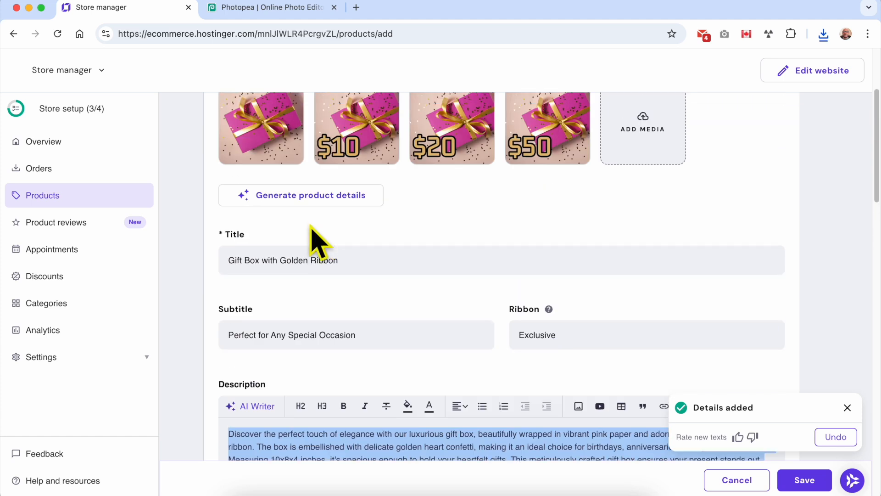
- Clear the AI-generated title, subtitle and description of the gift card product
click(298, 264)
triple_click(279, 260)
key(BackSpace)
triple_click(289, 335)
key(BackSpace)
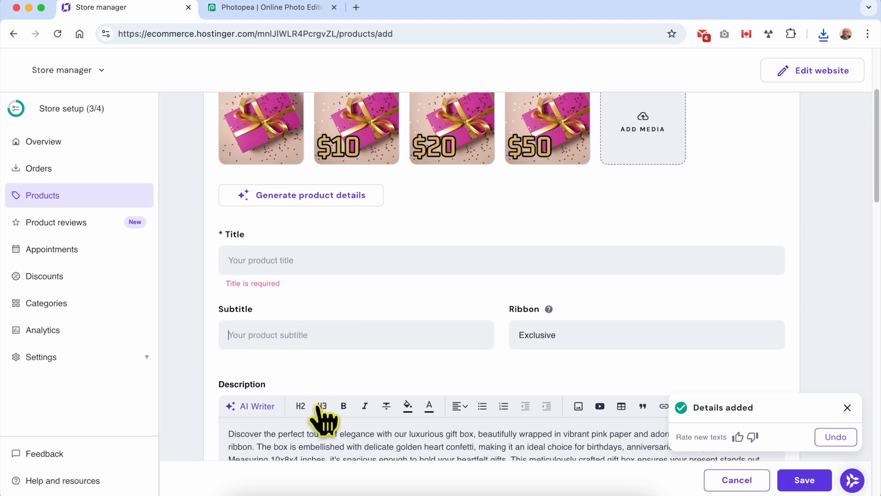
triple_click(314, 435)
key(BackSpace)
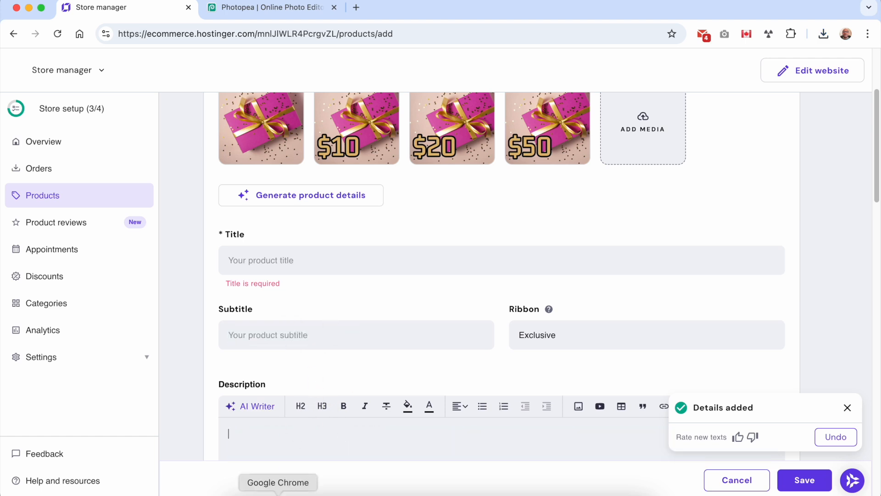
- Copy the heading "Digital Gift Card" from the TextEdit document and paste it as the product title
click(310, 489)
drag(228, 10, 495, 9)
triple_click(464, 57)
key(super+c)
click(285, 261)
key(super+v)
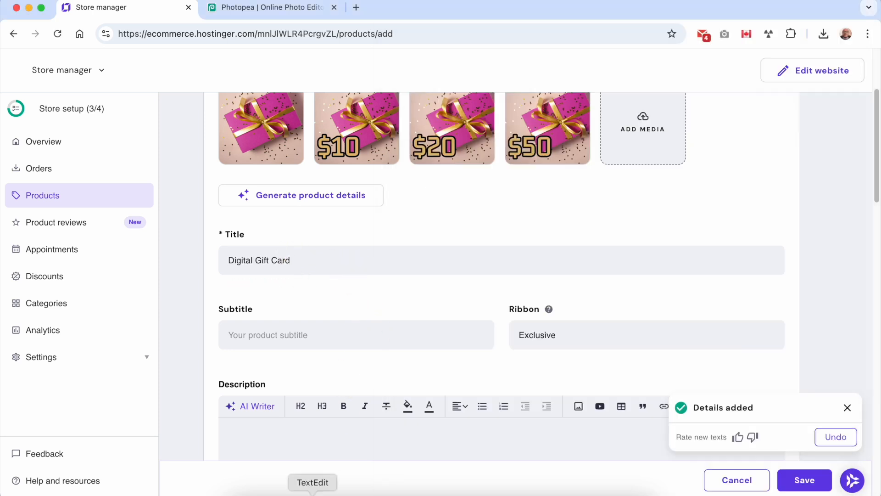
- Copy the line "Instant Email Delivery · No Expiry · Choose Your Amount" from the TextEdit document into the product subtitle
click(309, 480)
triple_click(459, 80)
key(super+c)
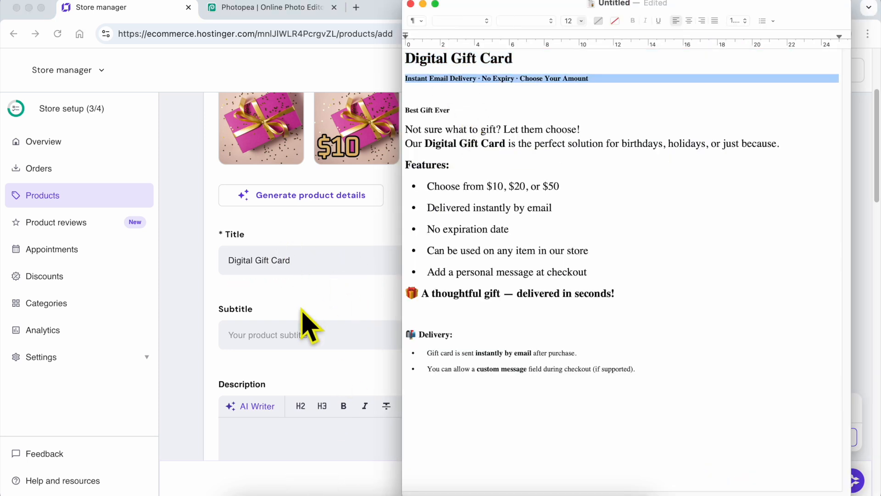
click(291, 328)
key(super+v)
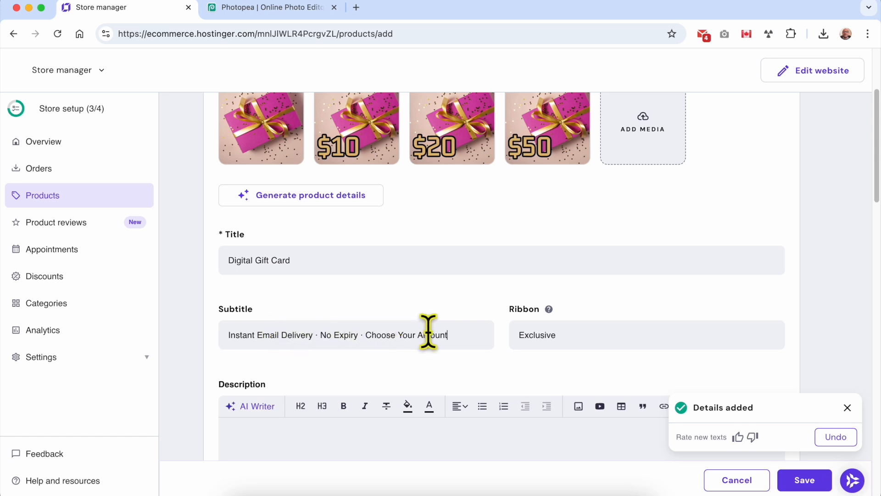
- Copy "Best Gift Ever" from the TextEdit document and replace the product's ribbon text with it
click(311, 486)
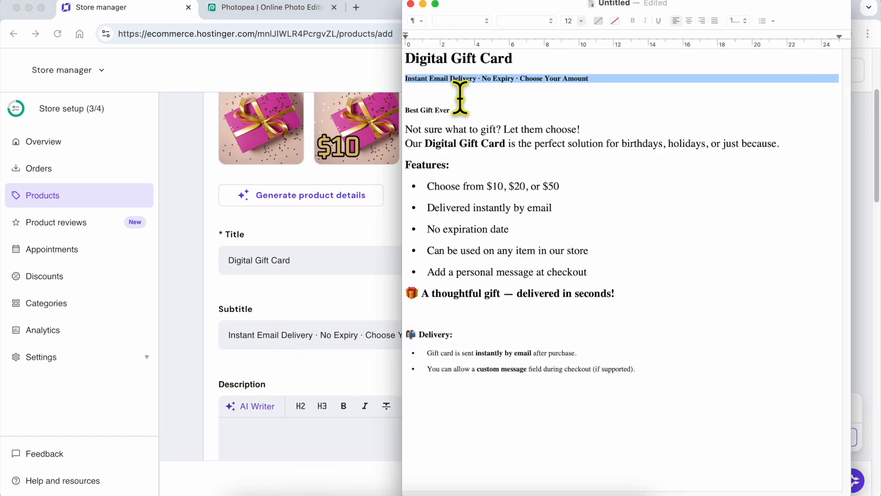
triple_click(429, 113)
click(345, 303)
click(580, 331)
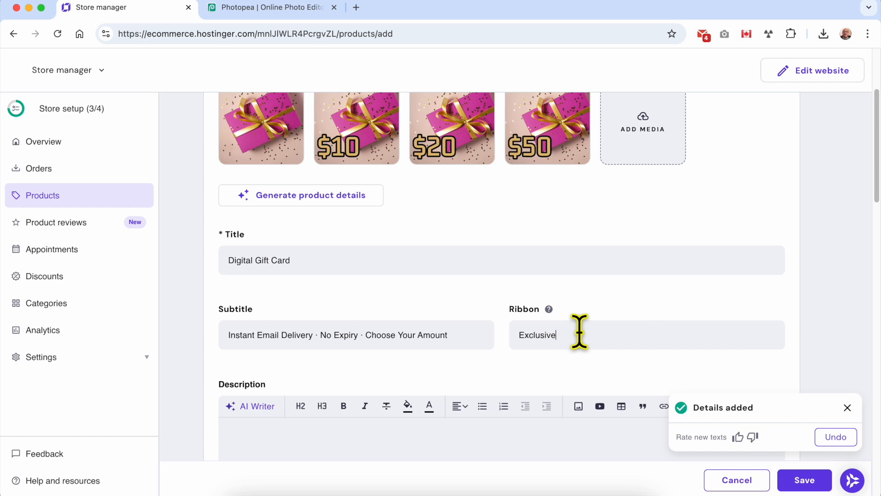
- Copy the TextEdit text from "Not sure what to gift?" through the last Delivery bullet into the product description
scroll(468, 372, down, 4)
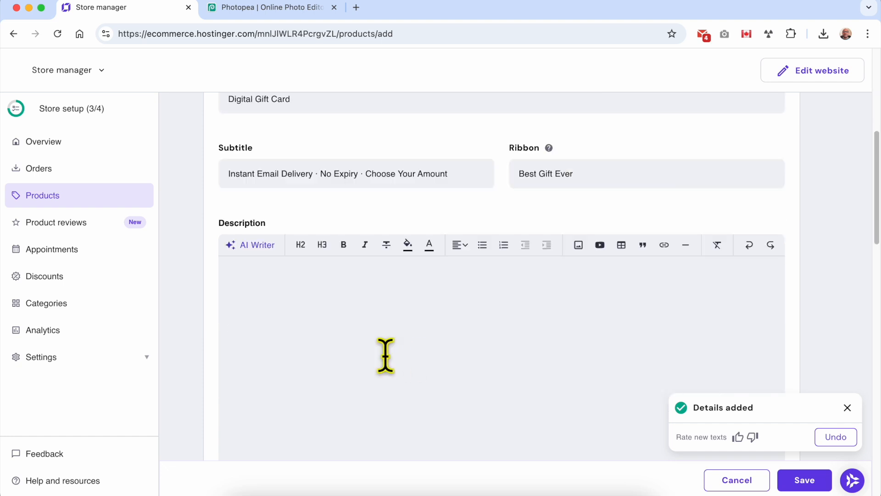
click(312, 487)
triple_click(459, 129)
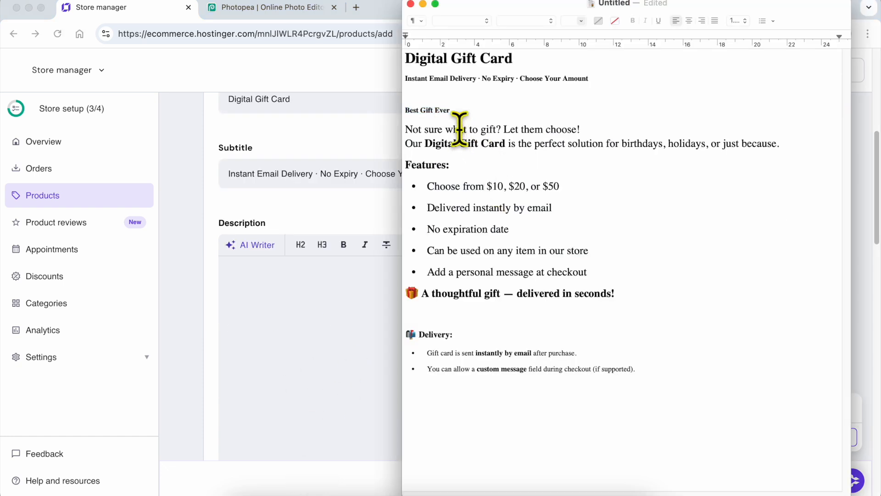
shift+click(647, 365)
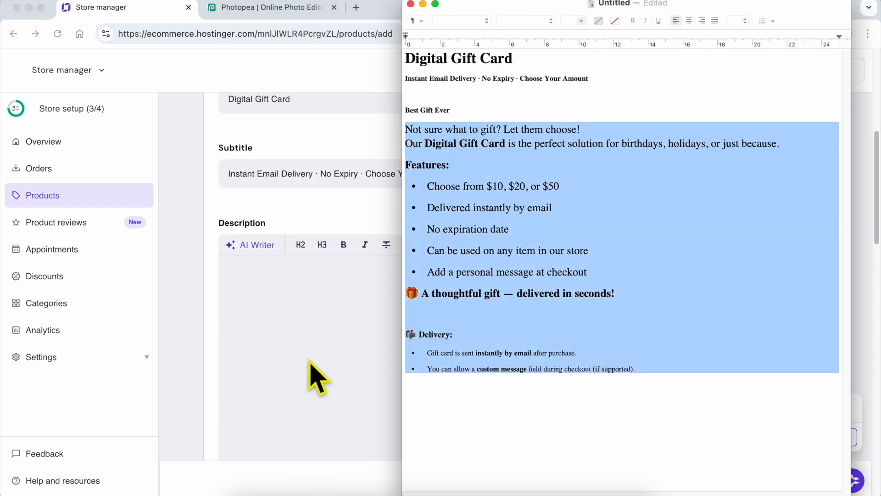
click(328, 374)
key(super+v)
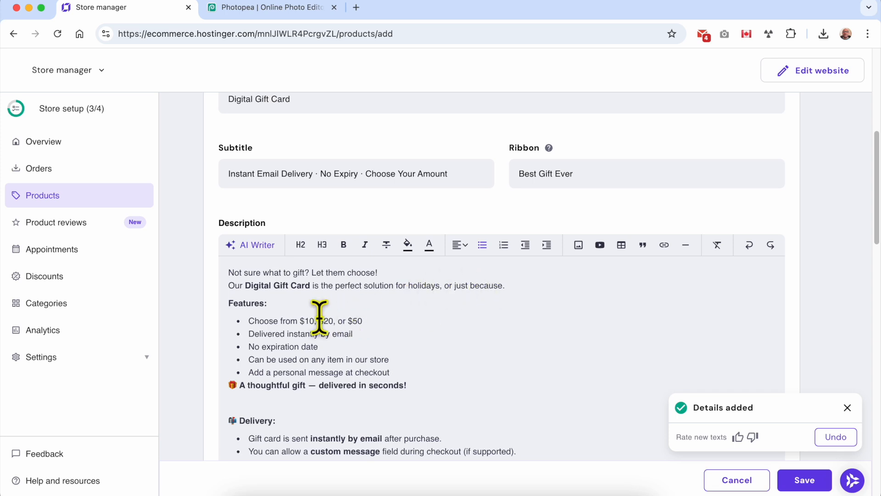
- Go through the Features bullets in the description and delete "Add a personal message at checkout" with its bullet
triple_click(280, 320)
triple_click(264, 333)
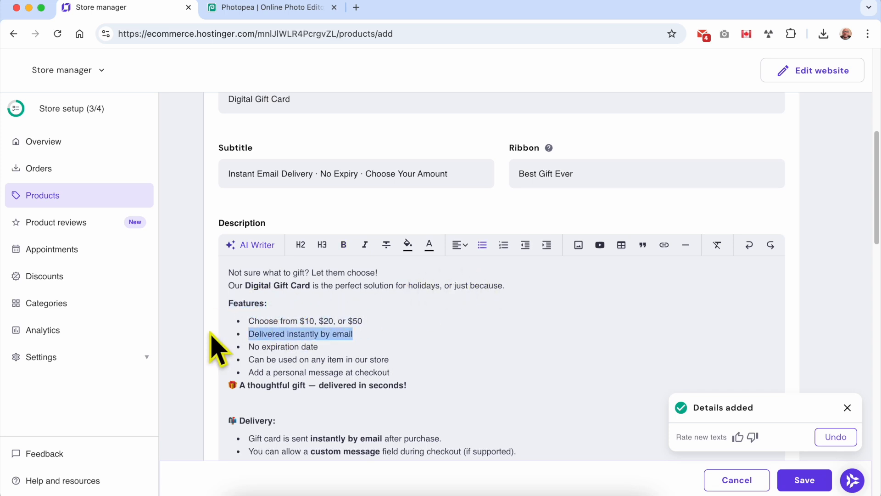
triple_click(269, 347)
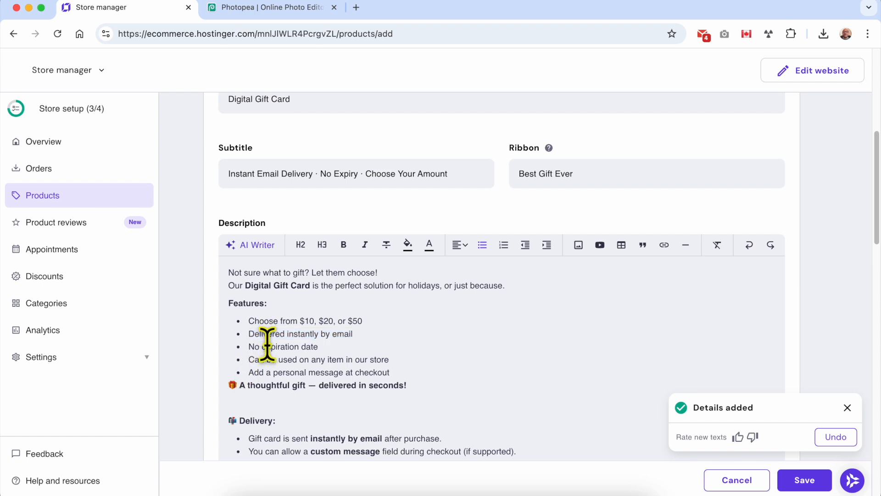
triple_click(353, 360)
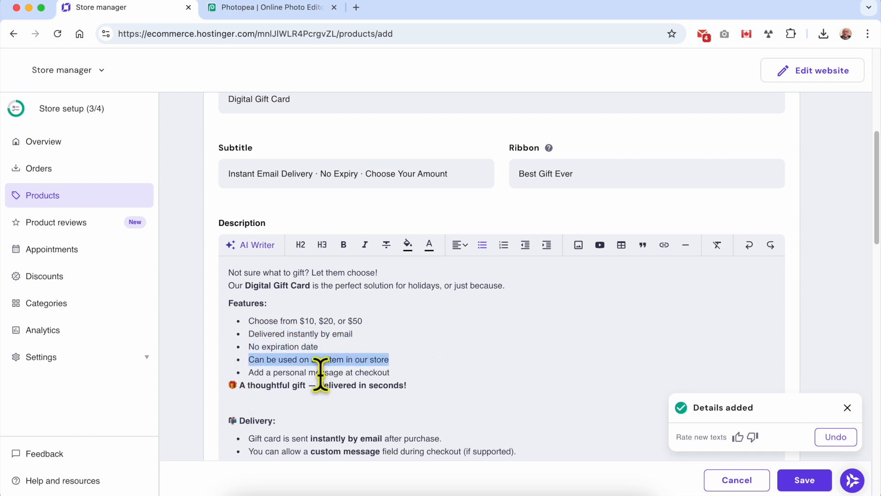
triple_click(388, 372)
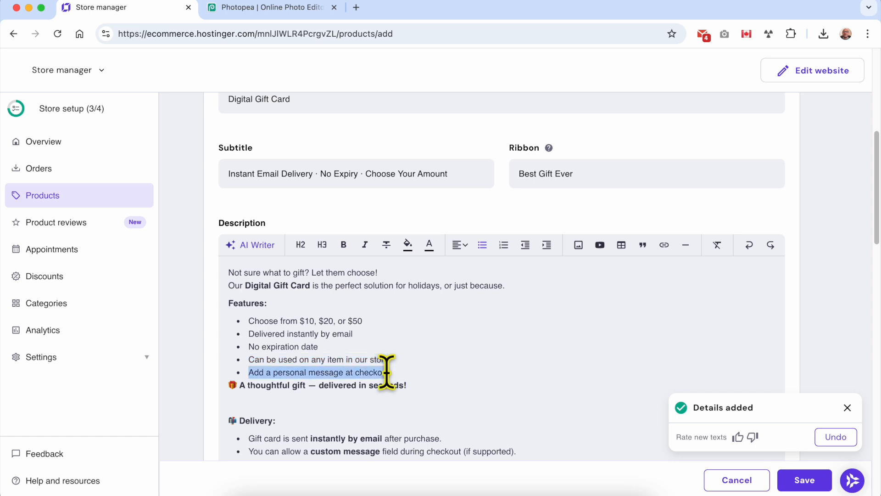
key(BackSpace)
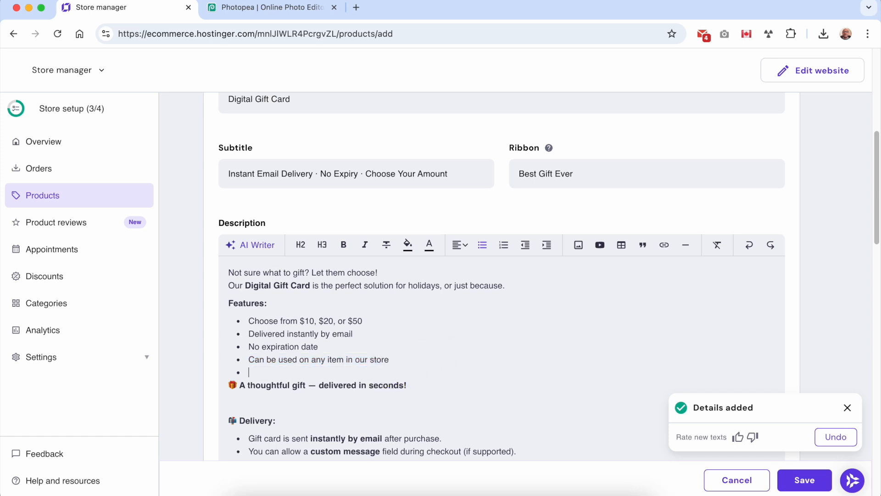
key(BackSpace)
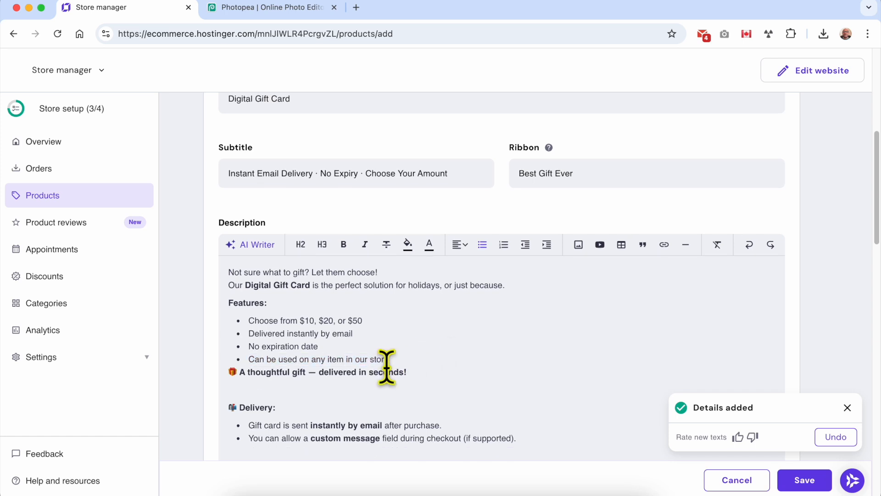
- Try deleting the Delivery heading and its two bullets from the description, and undo the deletion
scroll(388, 366, down, 2)
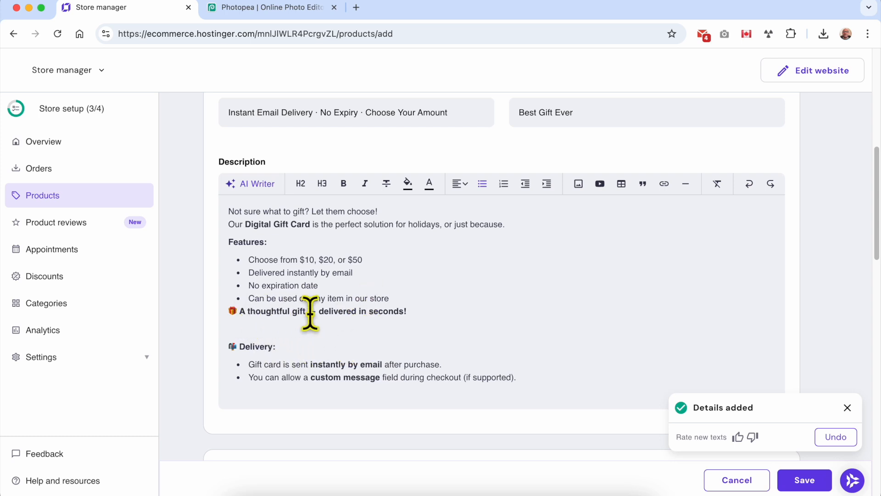
triple_click(261, 348)
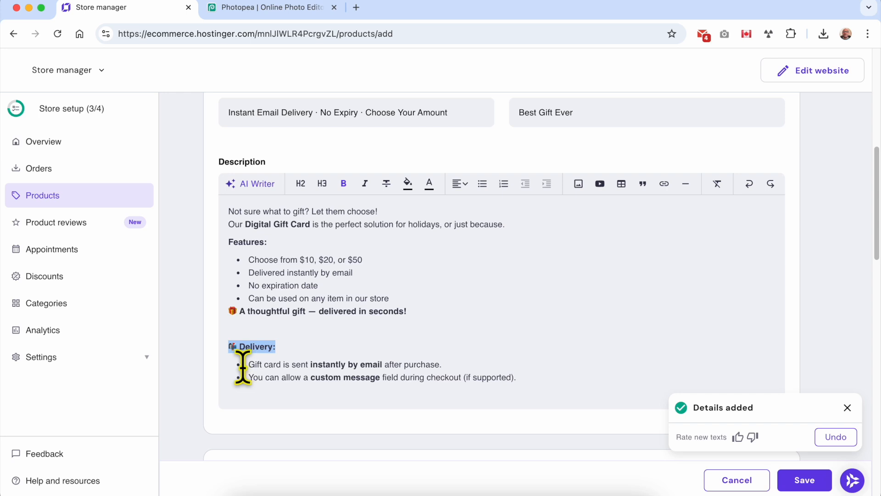
triple_click(369, 360)
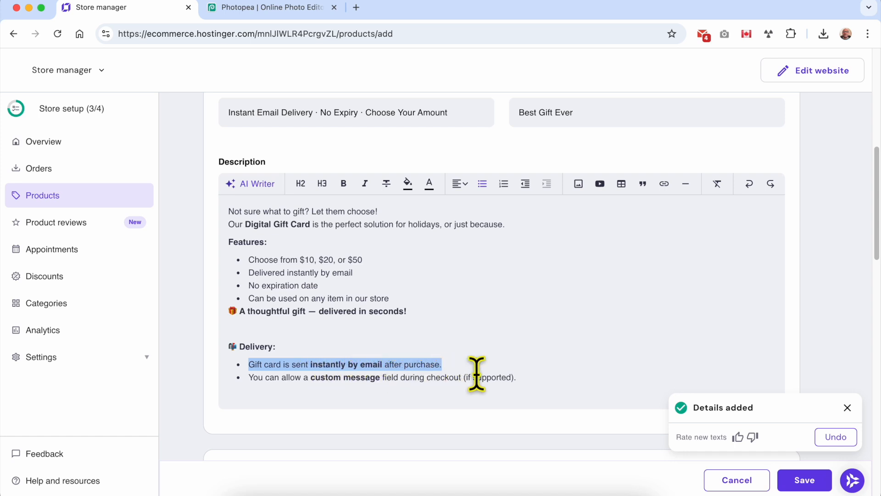
drag(534, 372, 223, 347)
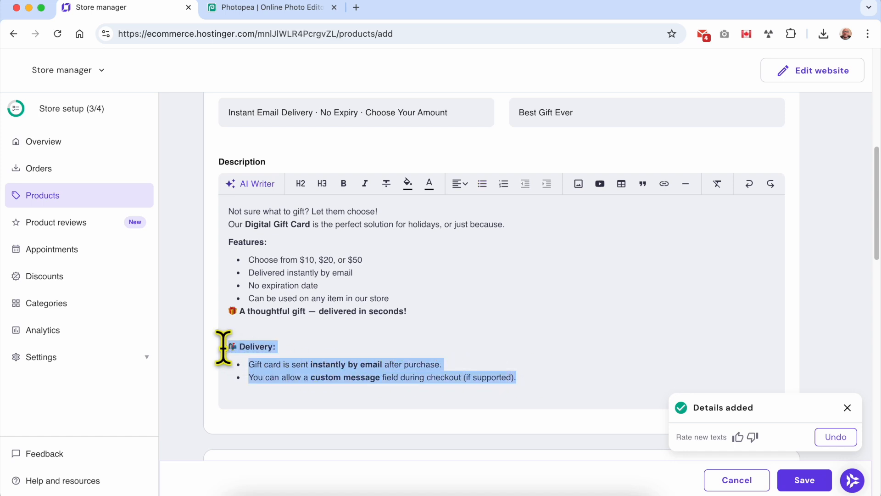
key(BackSpace)
key(ctrl+z)
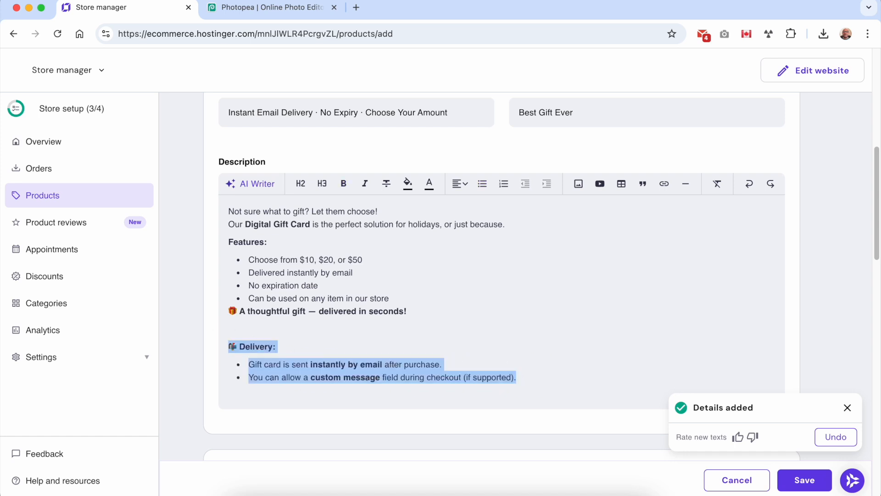
- Delete the whole Delivery section, heading and both bullets, from the end of the description
triple_click(312, 363)
triple_click(316, 376)
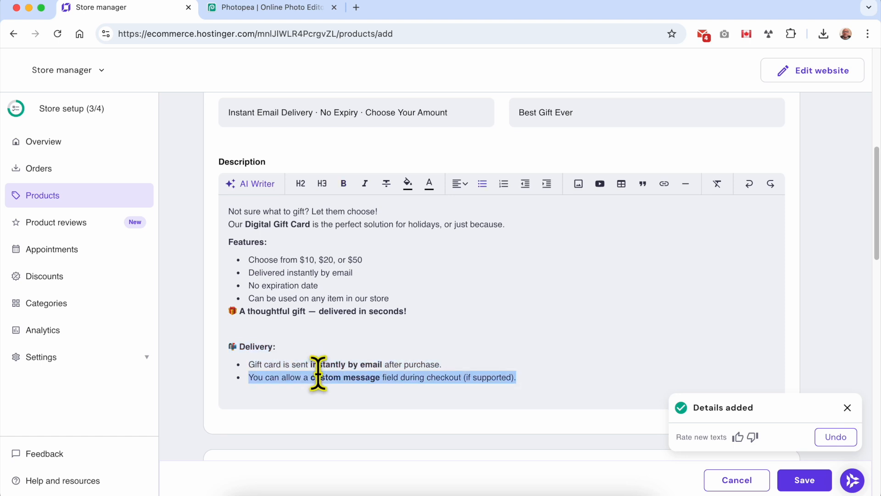
click(554, 374)
drag(553, 371, 233, 340)
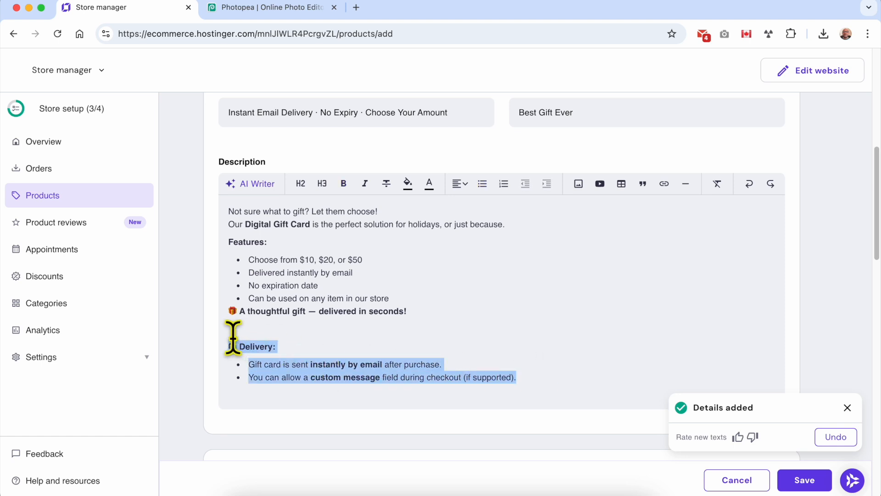
key(BackSpace)
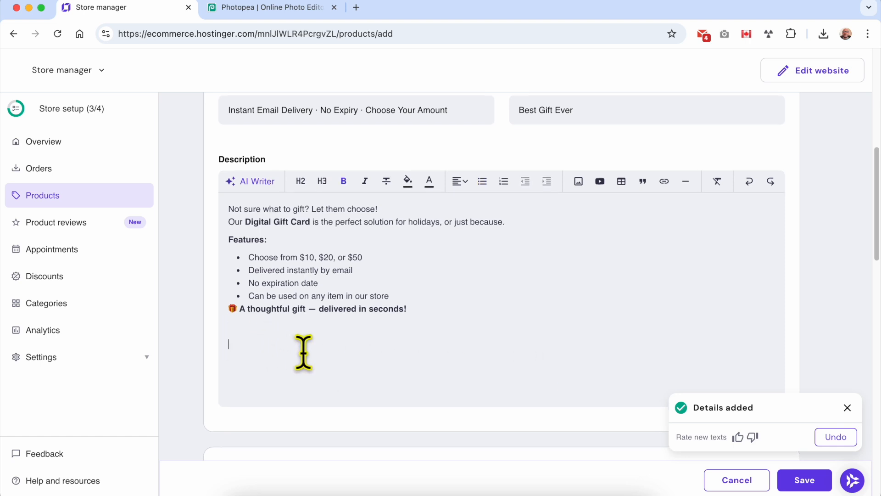
- Look at the AI Writer form for the description and close it without generating text
scroll(303, 350, down, 2)
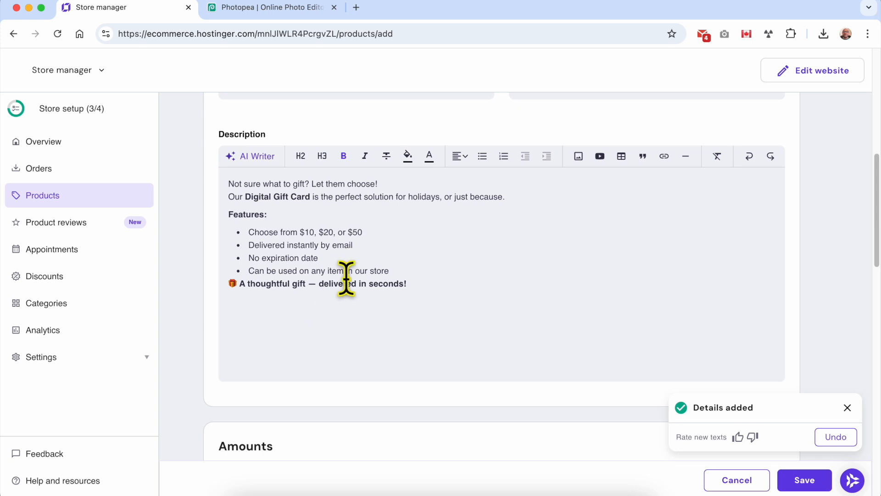
click(257, 157)
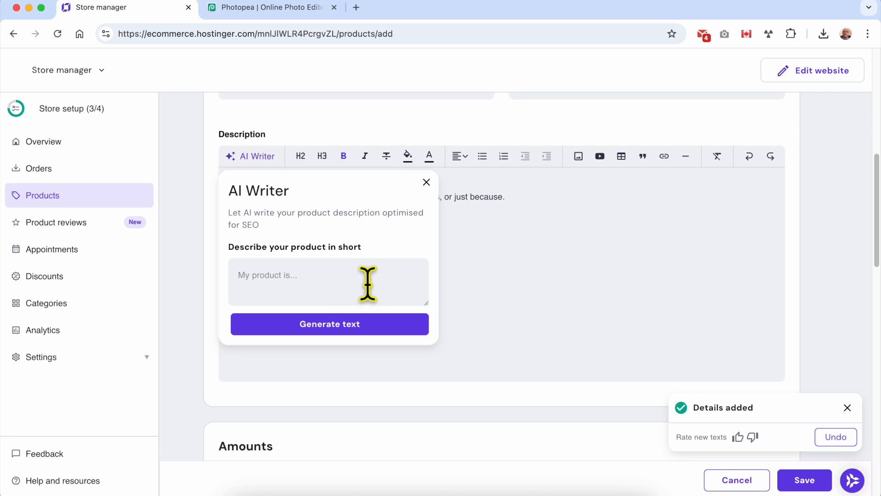
click(426, 182)
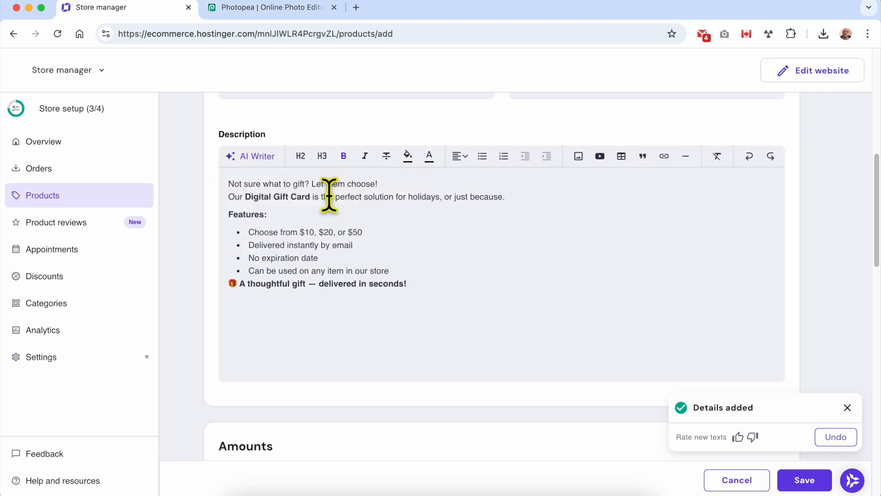
- Put "Not sure what to gift? Let them choose!" in its own paragraph and format it as an H2 heading
triple_click(318, 183)
click(321, 180)
click(386, 181)
key(Return)
drag(386, 184, 229, 184)
click(304, 156)
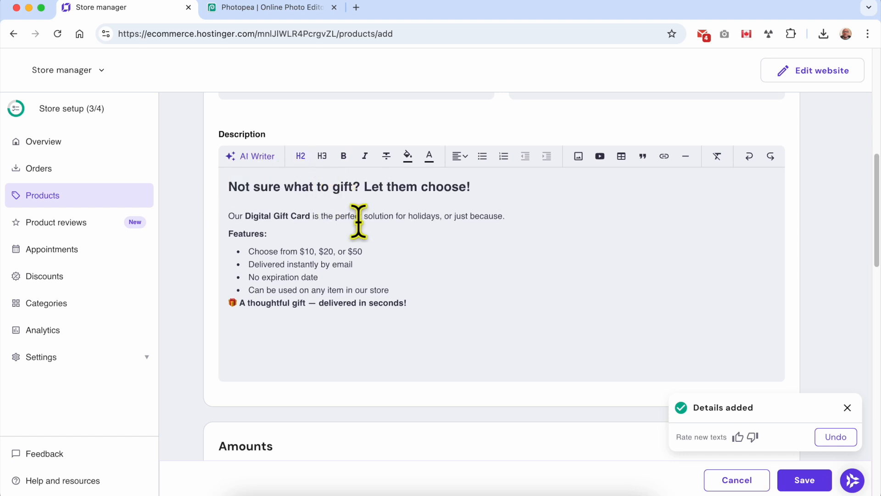
- Try centring the heading "Not sure what to gift? Let them choose!" and return it to left alignment
triple_click(355, 186)
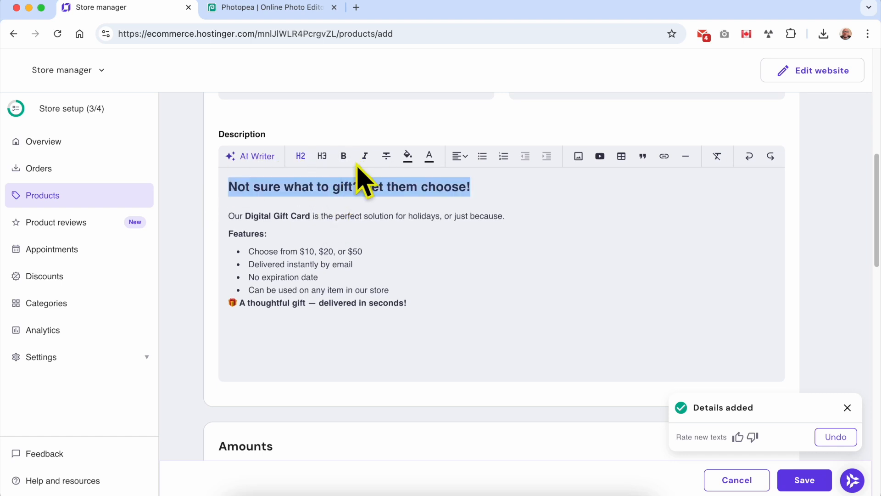
click(464, 156)
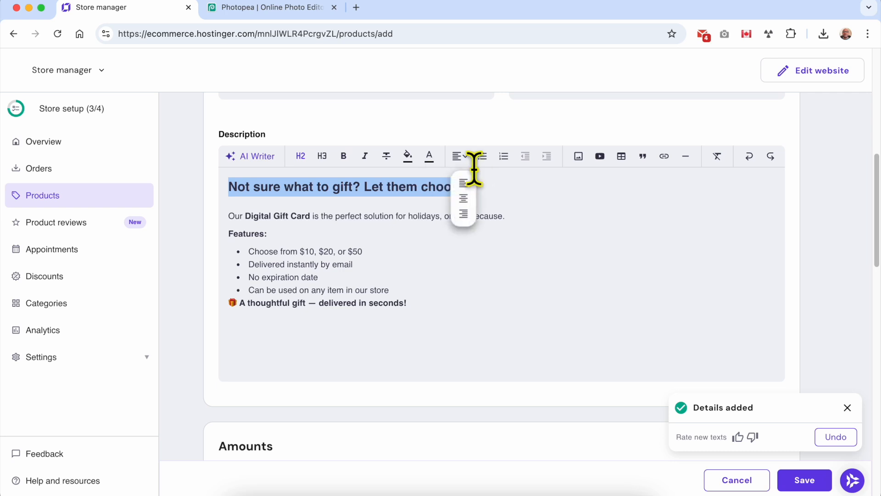
click(464, 198)
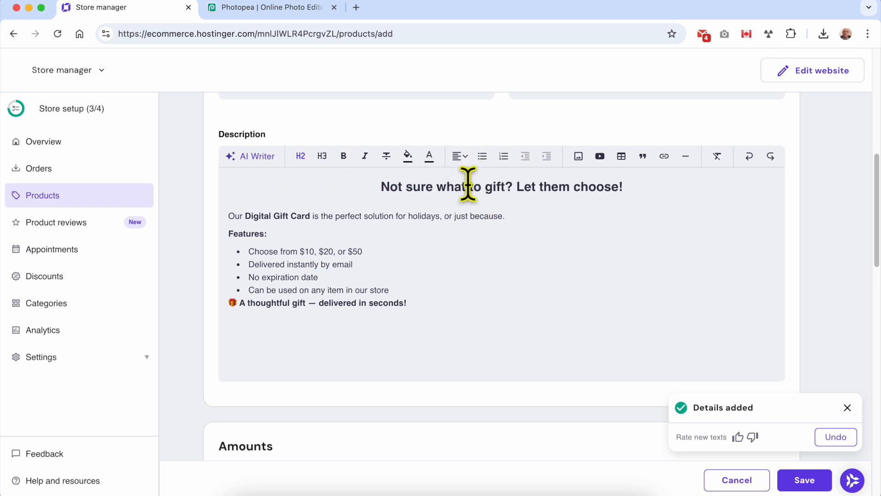
click(467, 159)
click(464, 185)
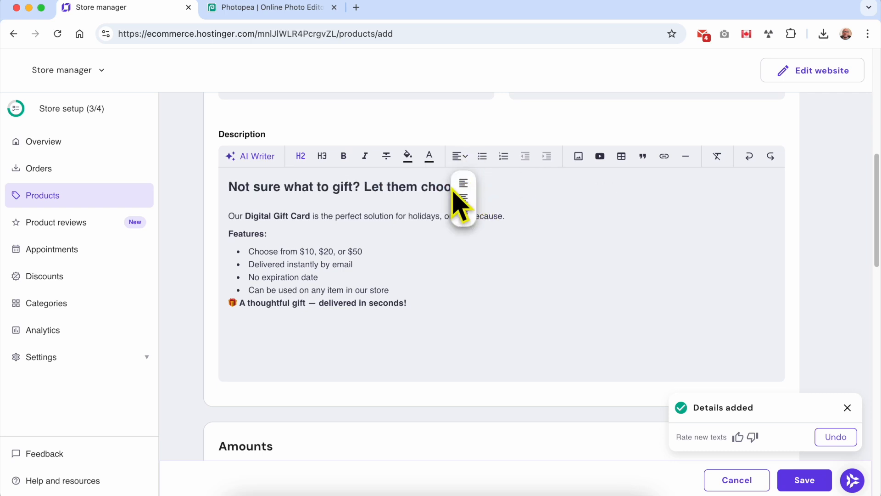
- Add blank lines between the Features list and the line "A thoughtful gift — delivered in seconds!" in the description
click(430, 291)
key(shift+Return)
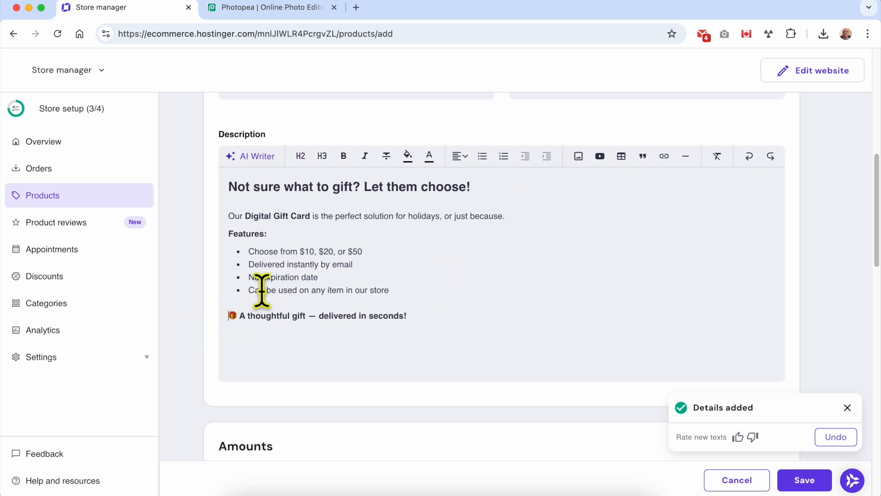
key(Return)
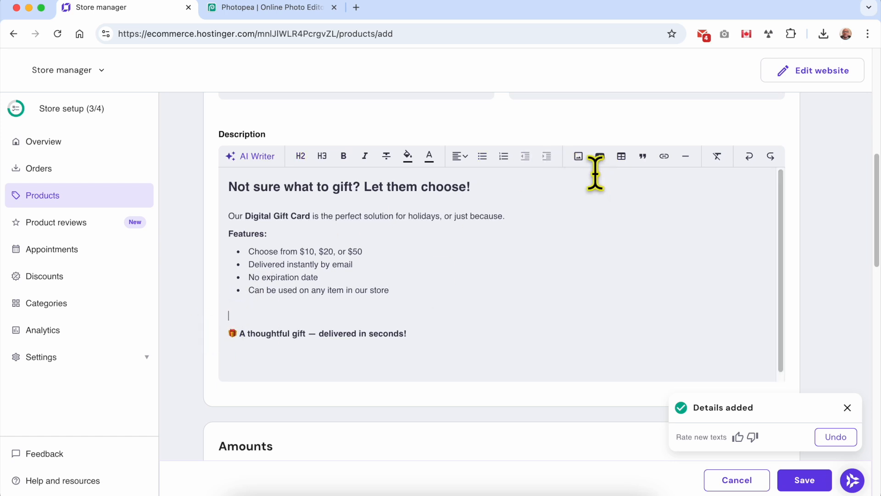
- Upload the gift box image and insert it in the description between the Features list and the closing line
click(578, 156)
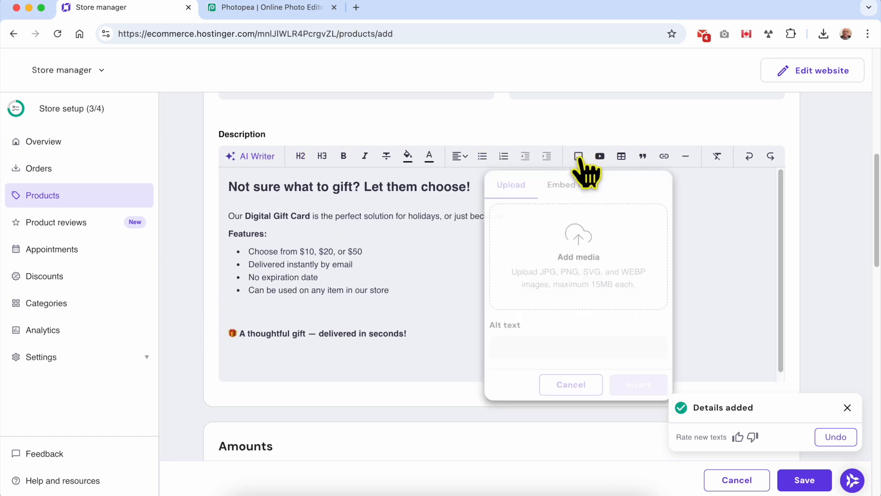
click(588, 278)
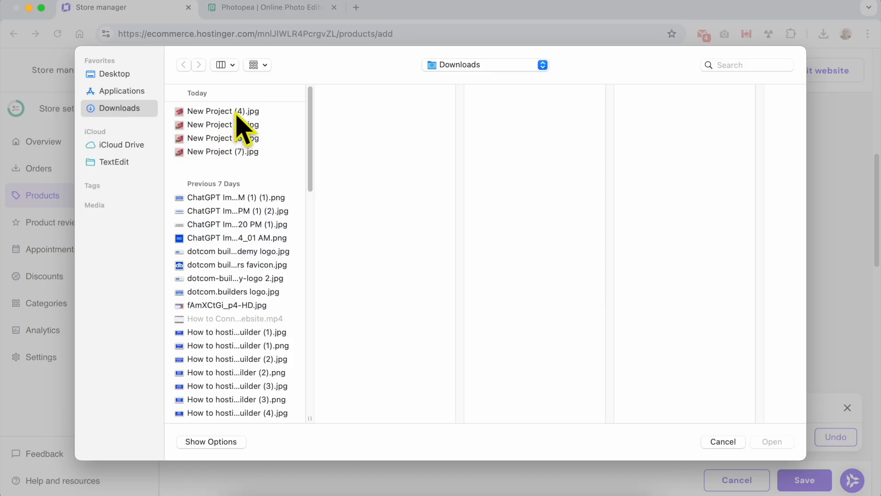
click(250, 169)
double_click(252, 173)
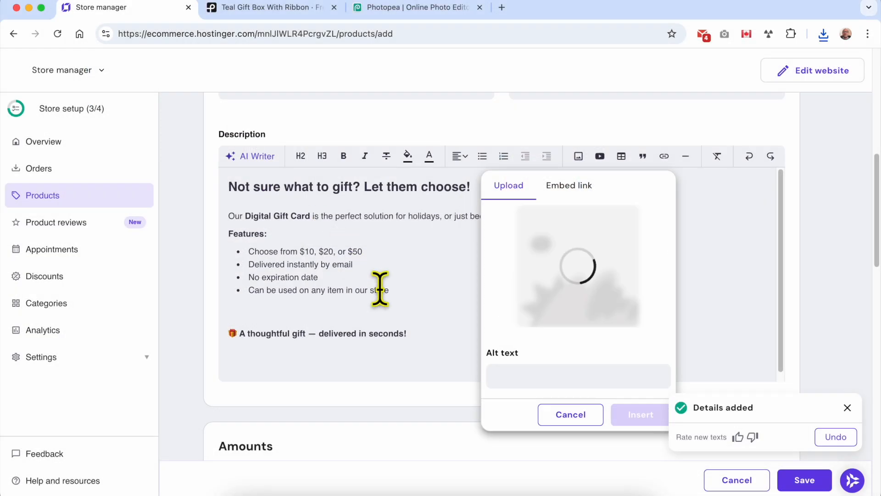
click(641, 416)
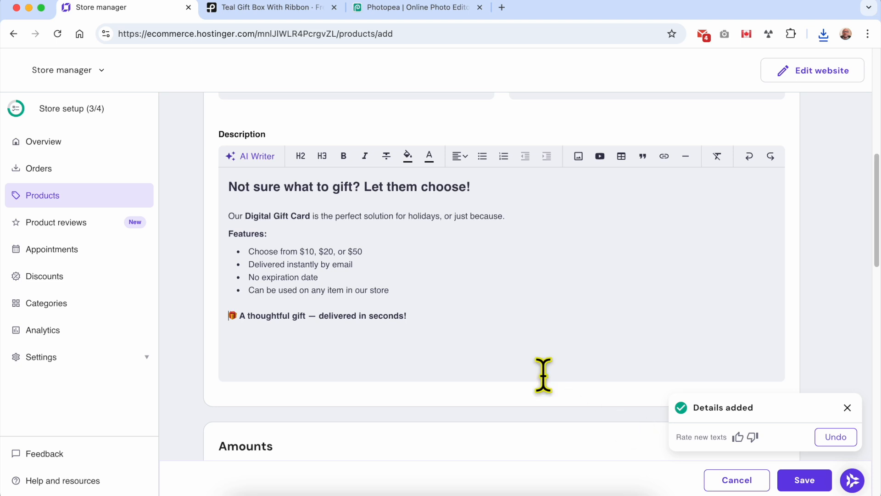
scroll(472, 338, down, 5)
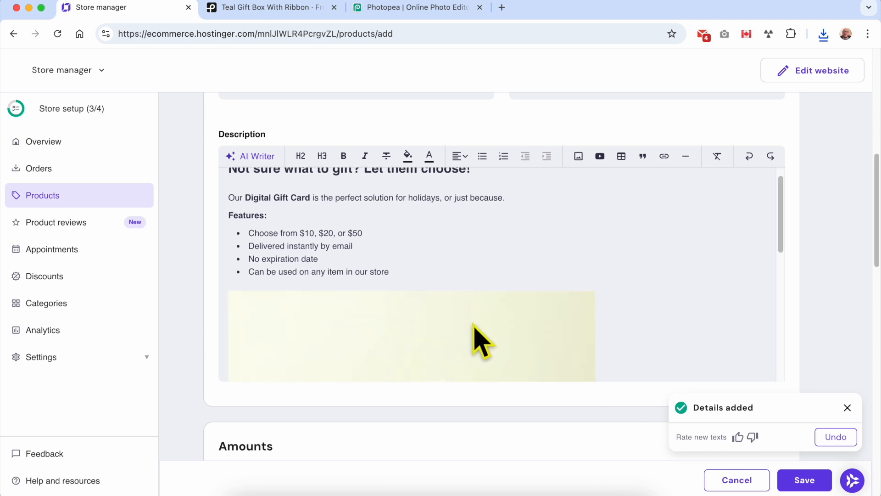
scroll(477, 339, down, 3)
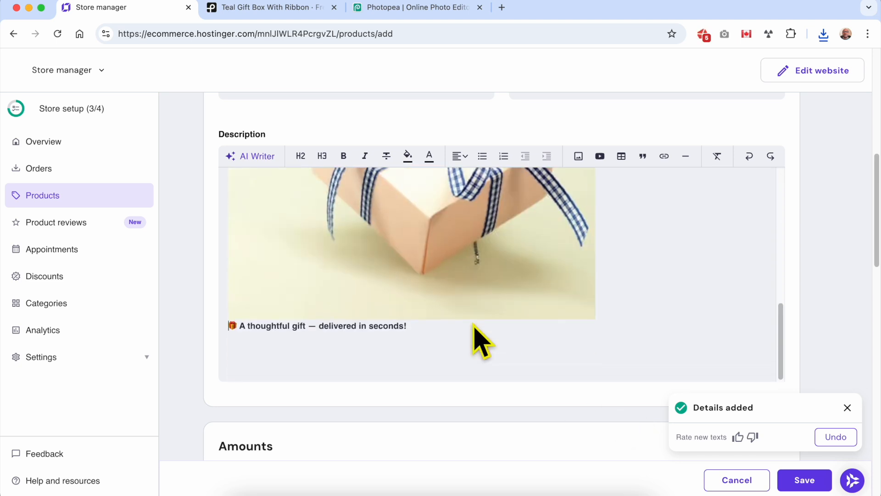
- Embed the YouTube video "Digital Gift Cards" below the line "A thoughtful gift — delivered in seconds!" in the description
click(437, 328)
click(615, 301)
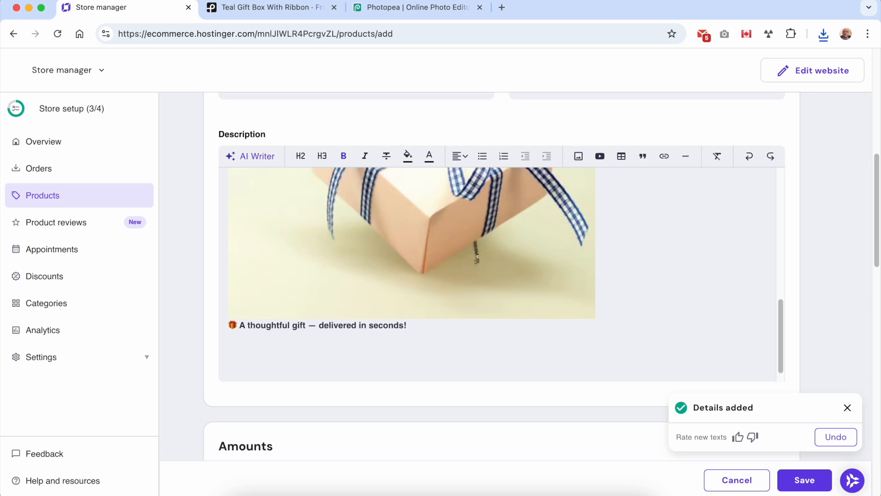
click(600, 157)
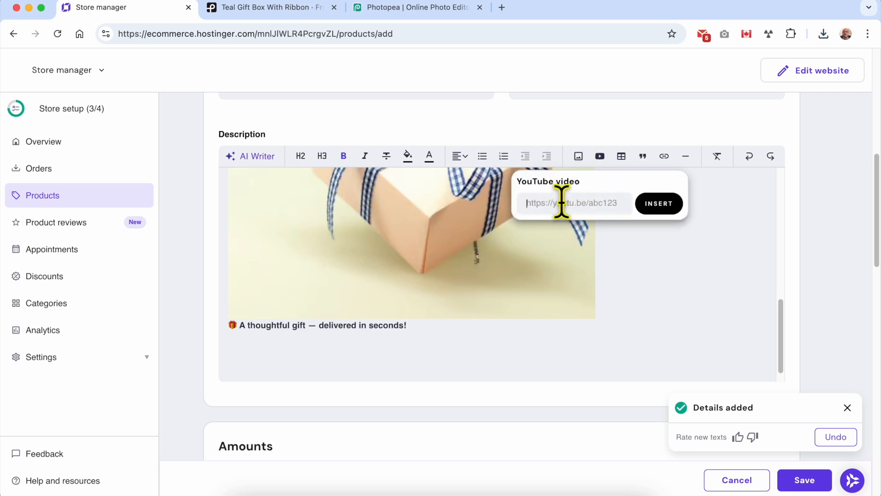
click(666, 203)
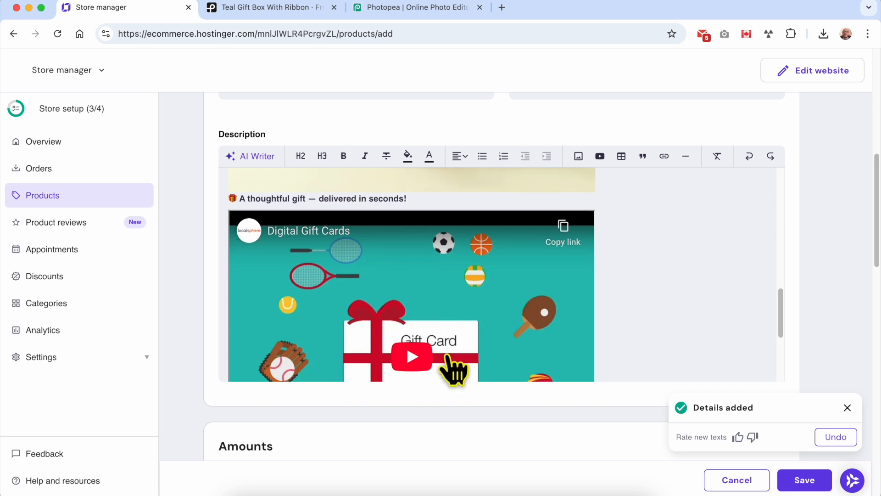
scroll(452, 369, down, 3)
- Try adding a $100 option to the gift card amounts and remove it again
scroll(452, 370, down, 8)
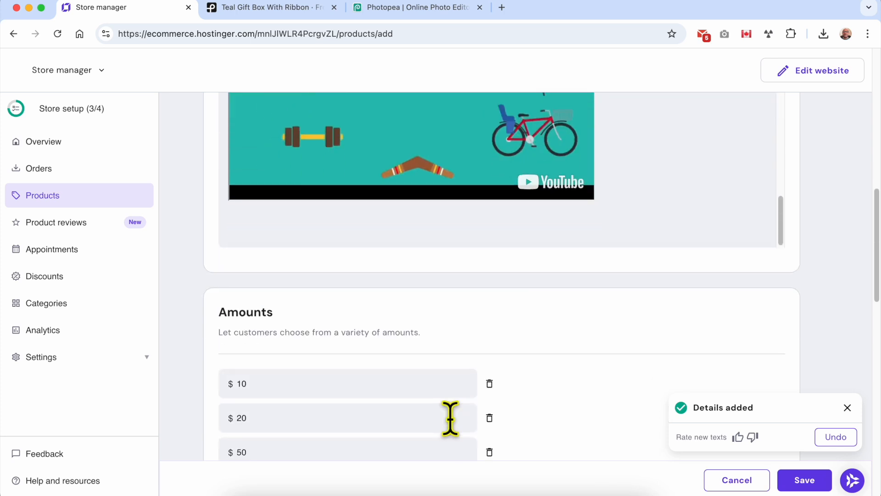
scroll(450, 418, down, 3)
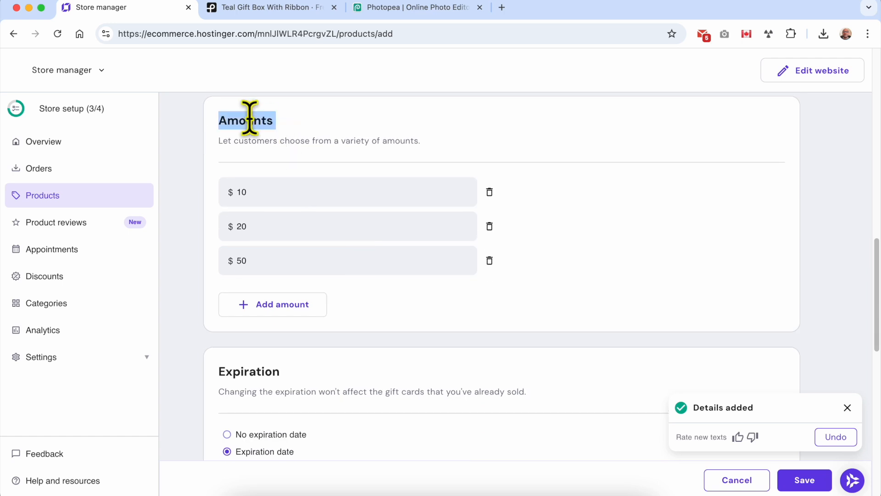
click(216, 143)
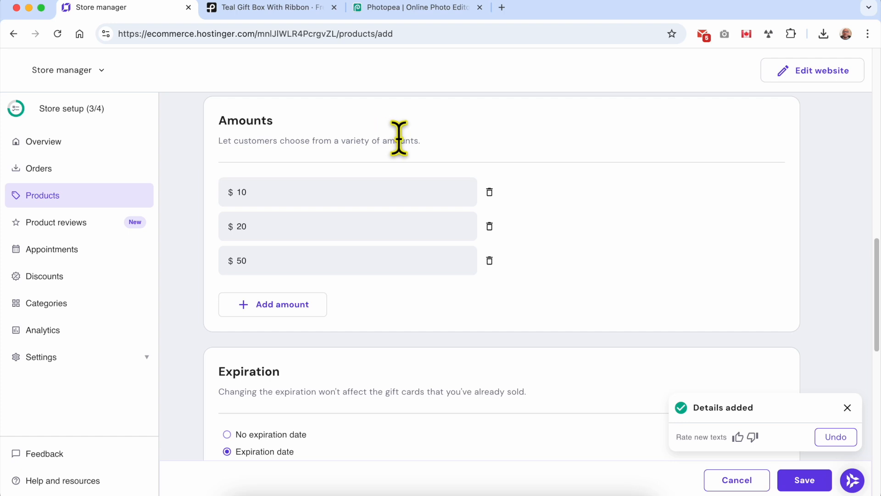
click(301, 197)
click(267, 230)
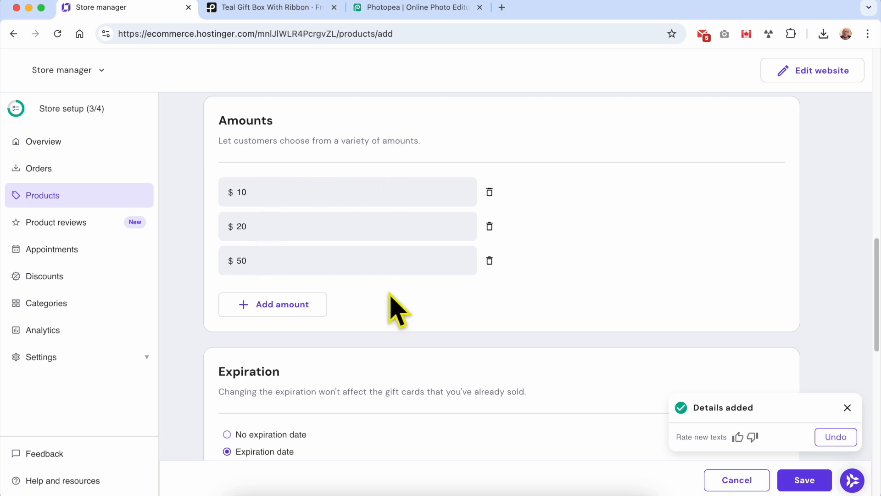
click(280, 310)
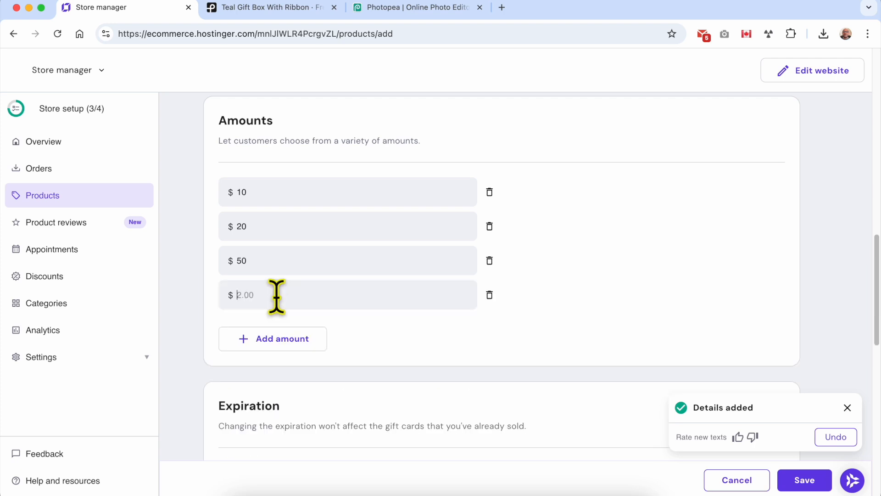
text(100)
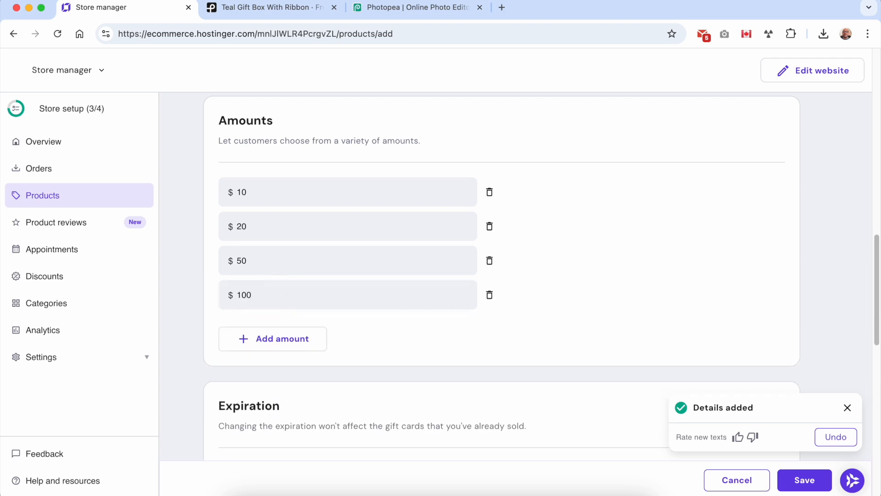
click(489, 295)
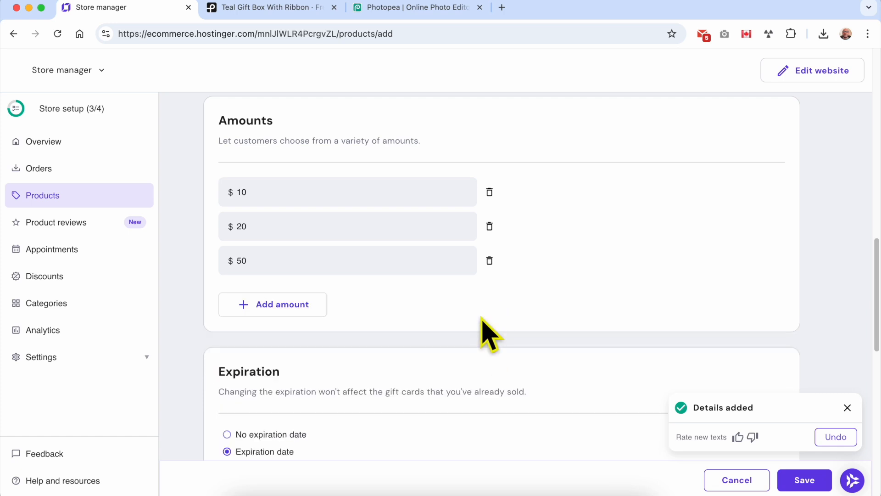
- Try the "No expiration date" option for the gift card and switch back to "Expiration date"
scroll(482, 321, down, 4)
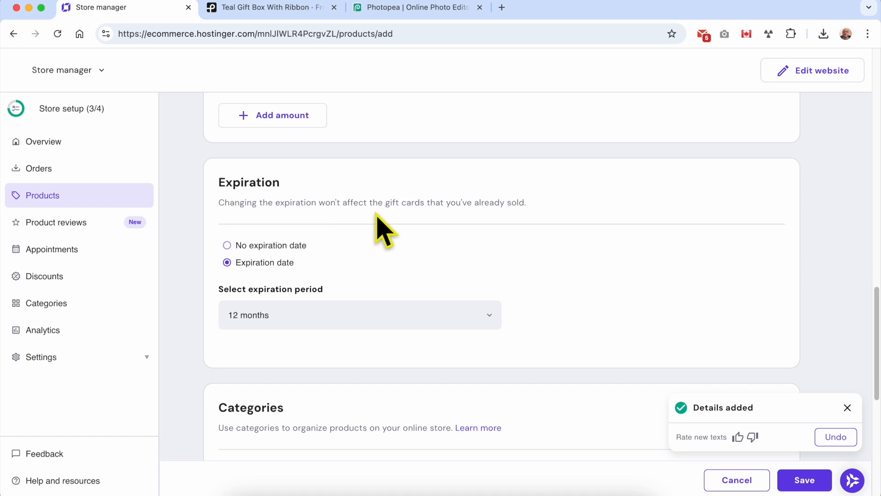
click(227, 245)
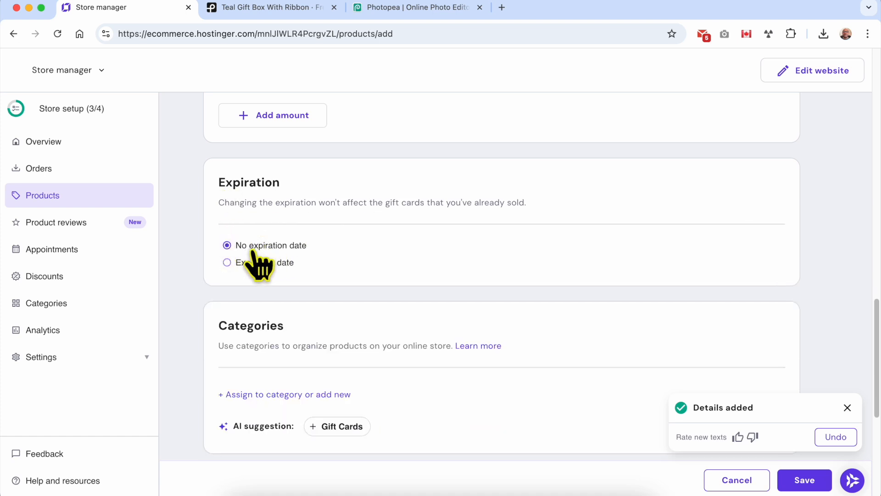
click(232, 263)
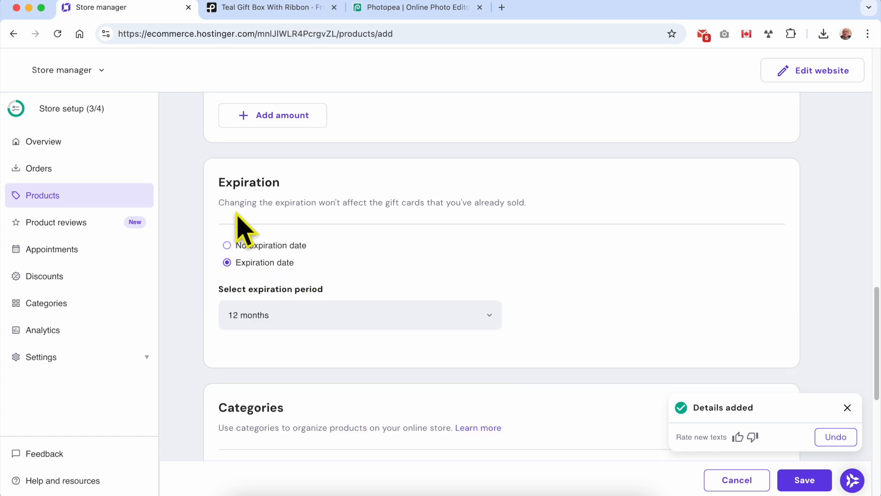
drag(222, 203, 554, 206)
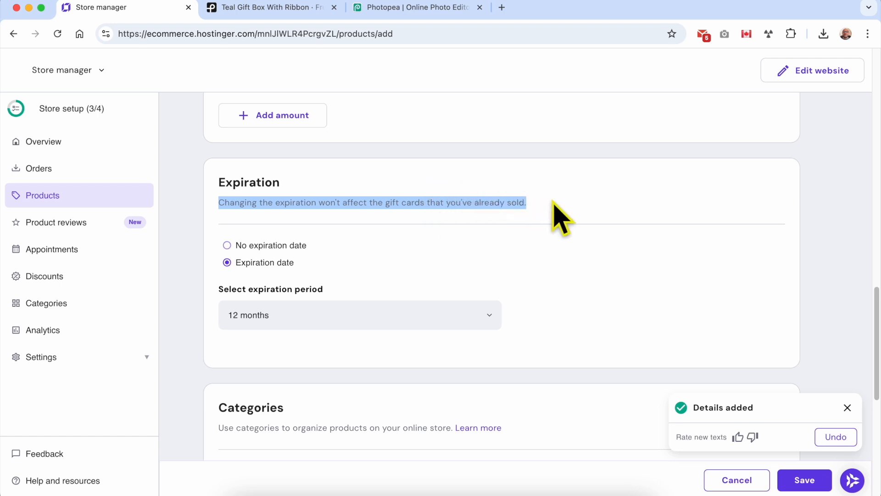
click(554, 205)
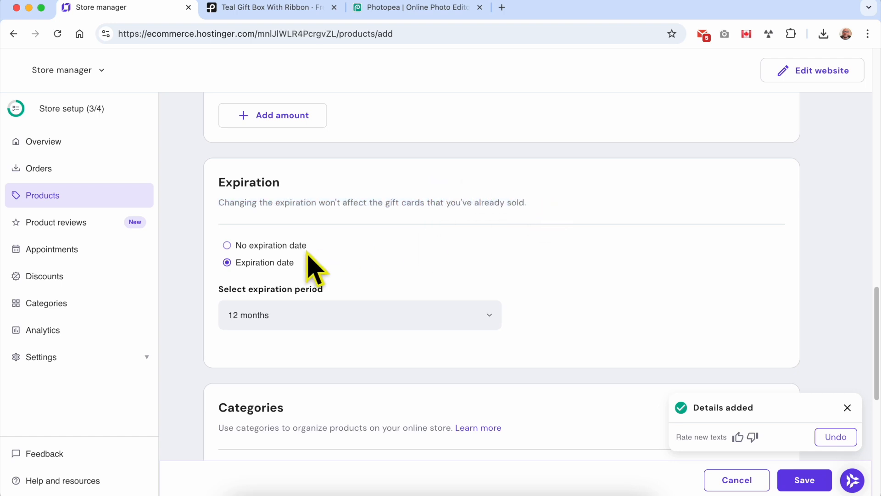
click(269, 244)
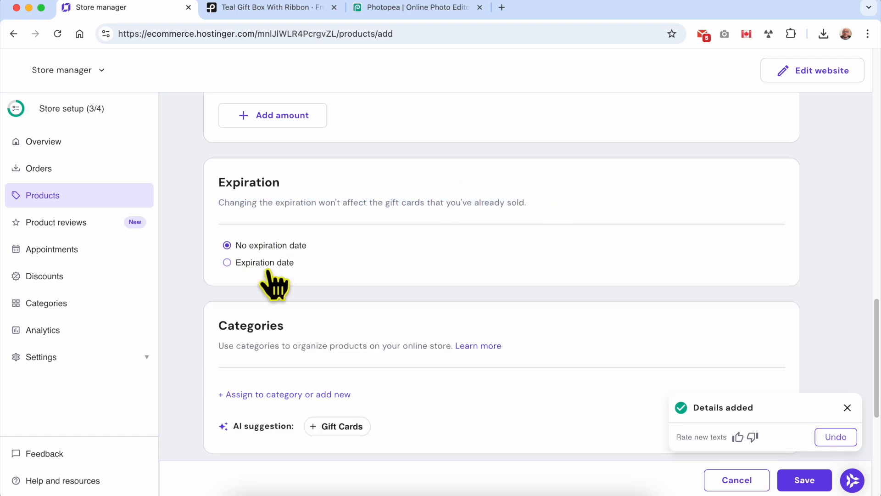
click(276, 263)
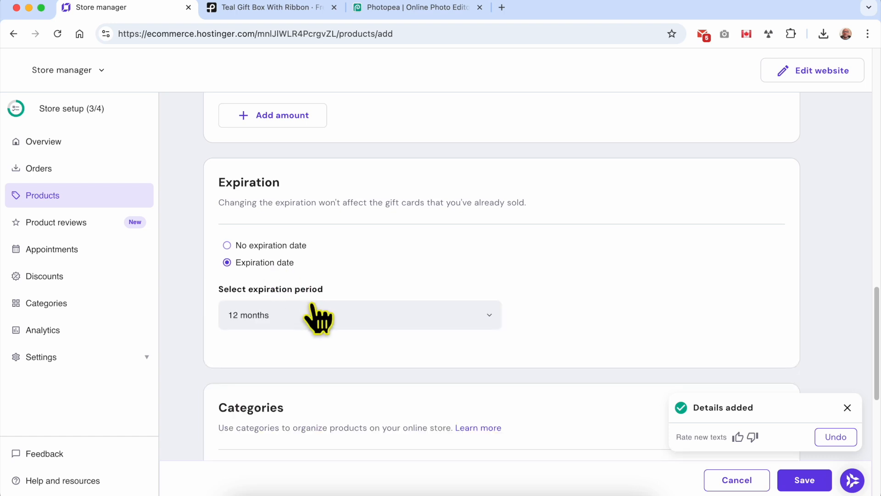
- Look through the available expiration periods and set the gift card to "No expiration date"
click(315, 314)
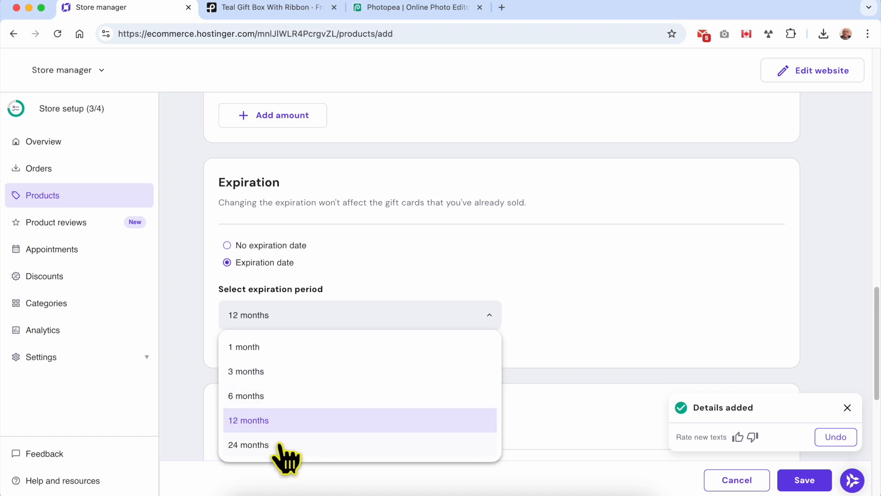
click(360, 273)
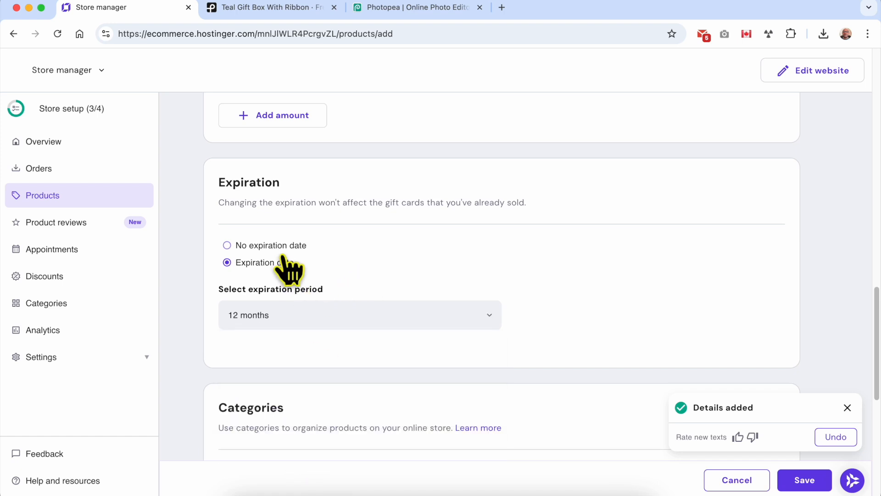
click(276, 247)
- Create a new product category named "Gift Cards" and assign the gift card to it
scroll(373, 331, down, 4)
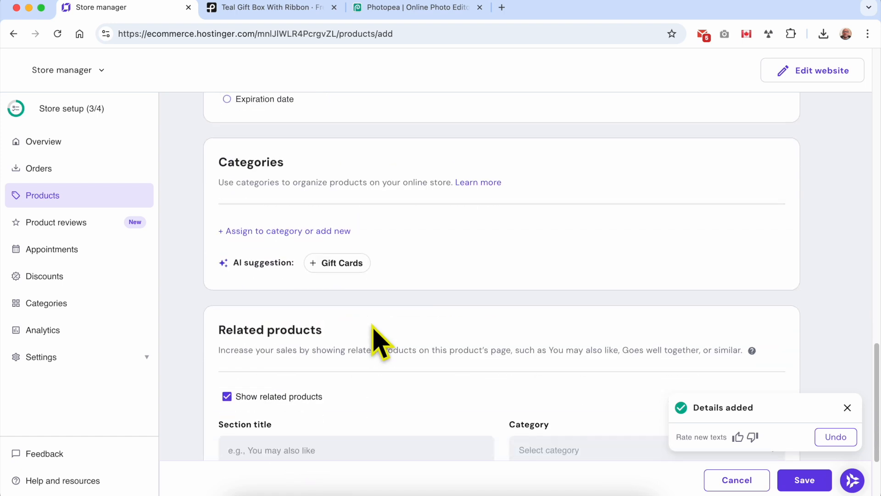
double_click(233, 152)
drag(219, 174, 449, 174)
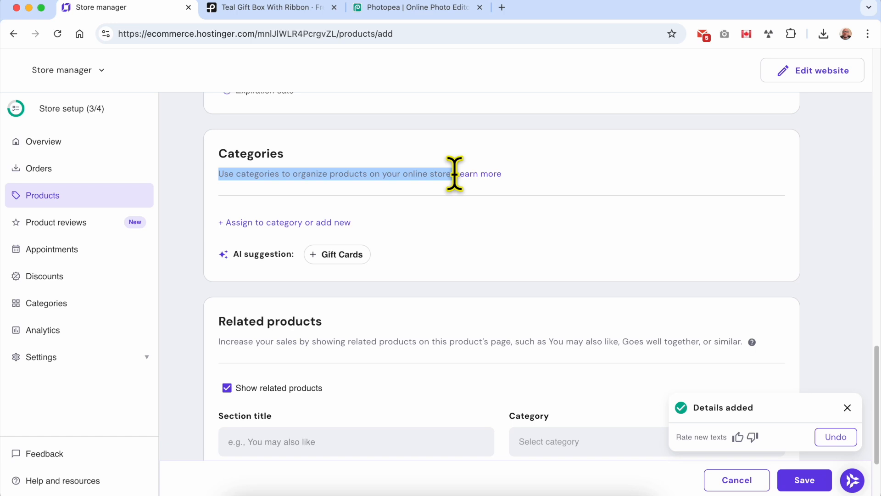
click(301, 223)
click(305, 203)
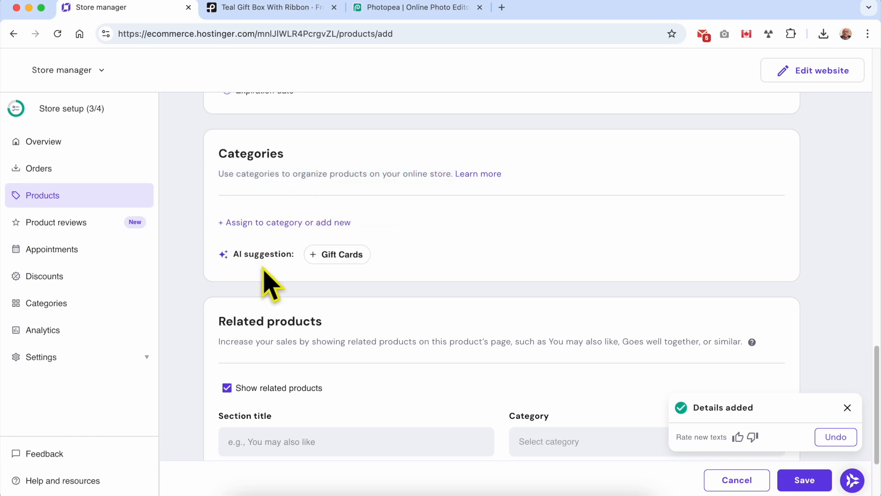
click(301, 224)
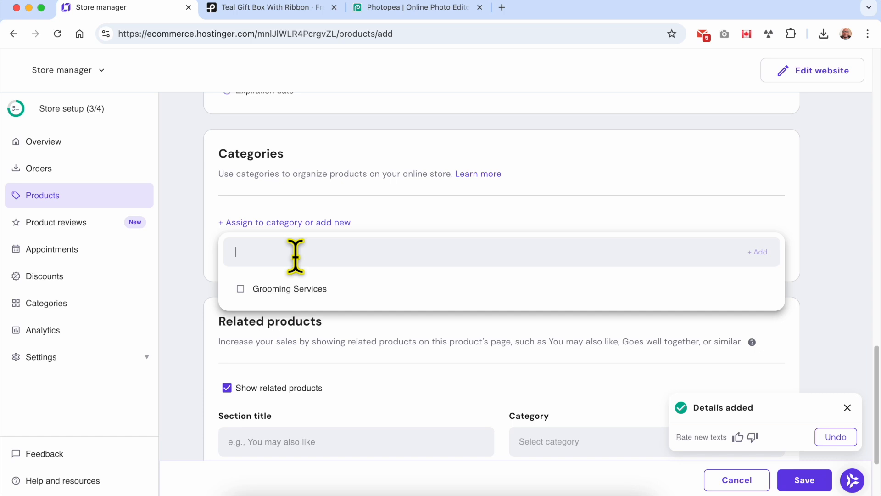
text(Gift Cards)
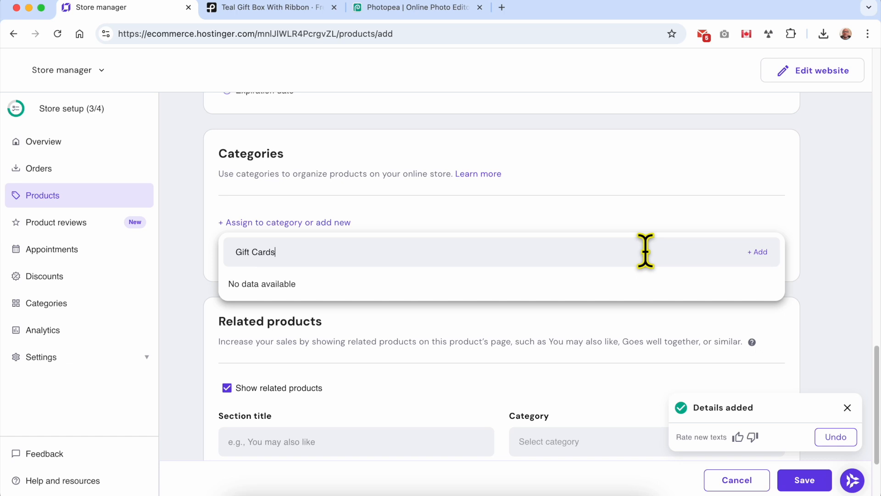
click(758, 252)
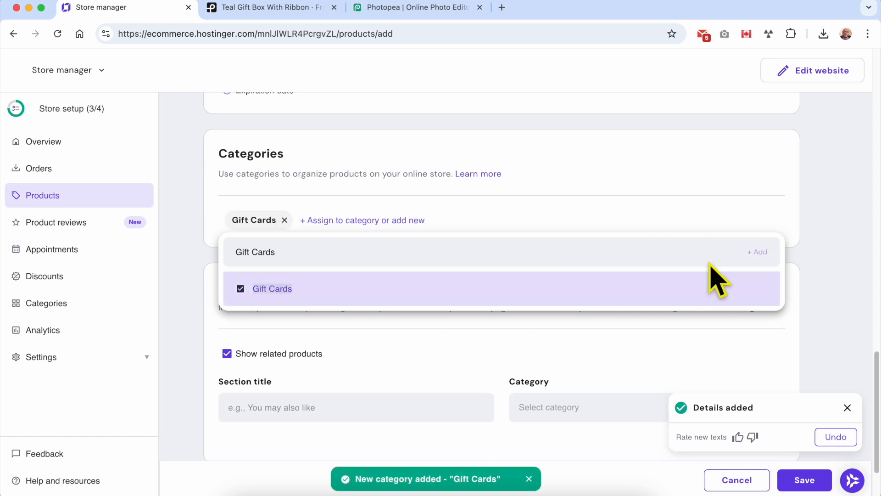
click(642, 184)
- Remove the "Gift Cards" category from the product and check the AI category suggestion
click(244, 221)
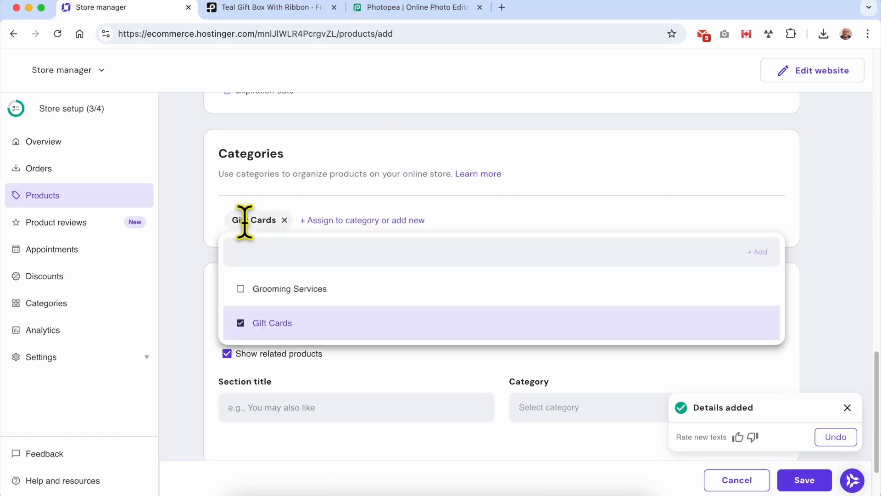
double_click(260, 174)
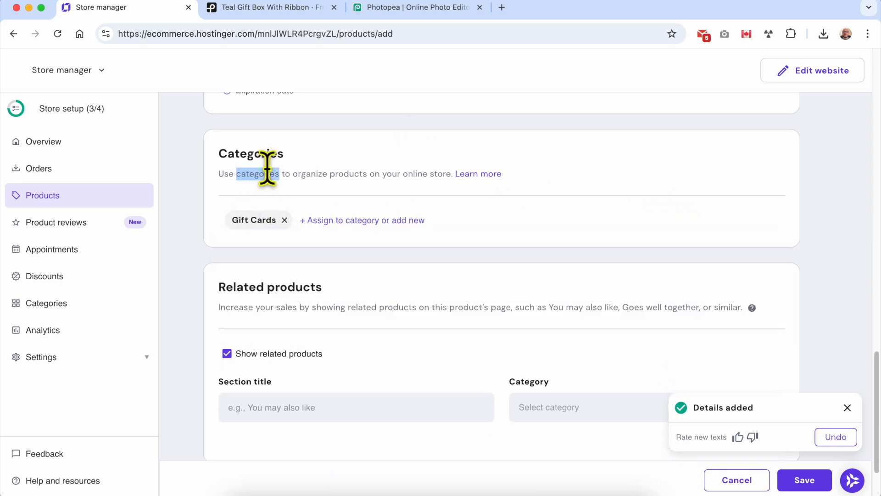
click(284, 220)
click(193, 269)
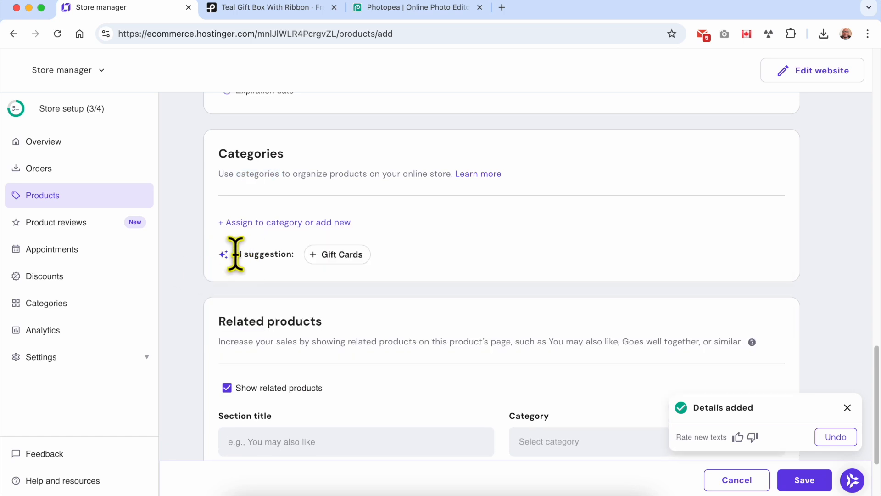
drag(244, 253, 295, 256)
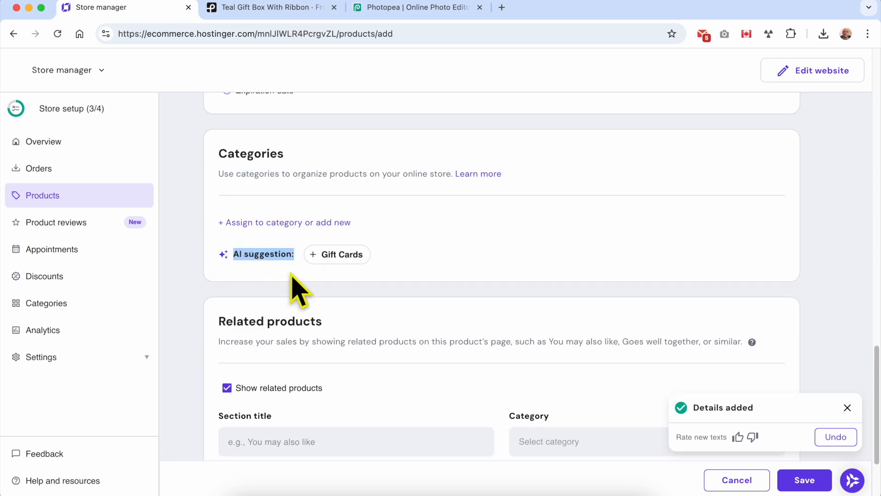
- Assign the gift card to the AI-suggested "Gift Cards" category
click(317, 289)
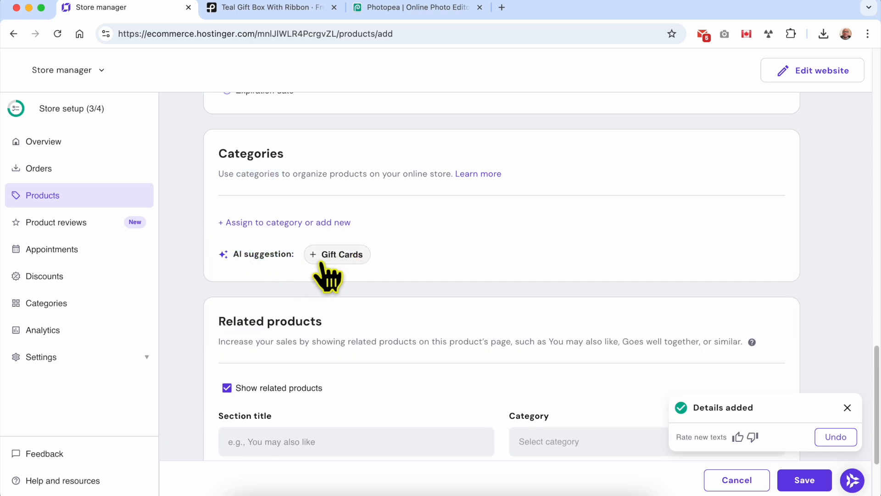
click(348, 254)
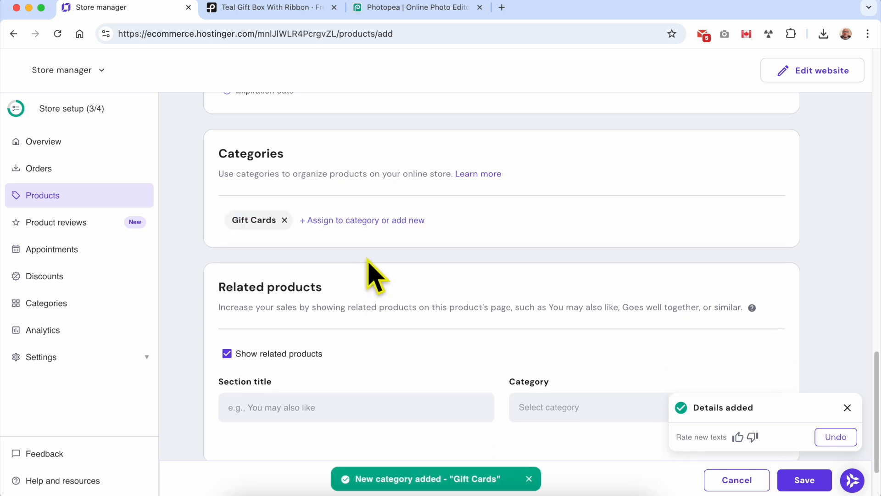
- Set up the related products section with the title "You may also like" and the category "All products"
scroll(372, 303, down, 2)
triple_click(252, 194)
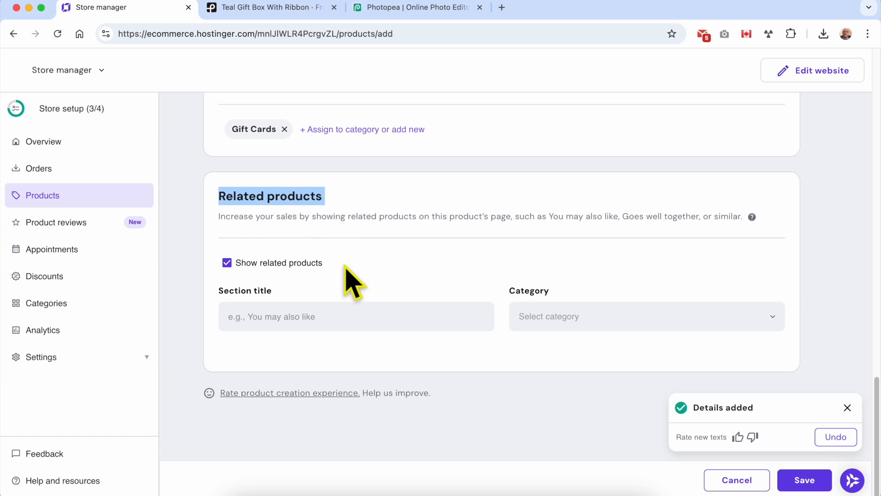
click(267, 317)
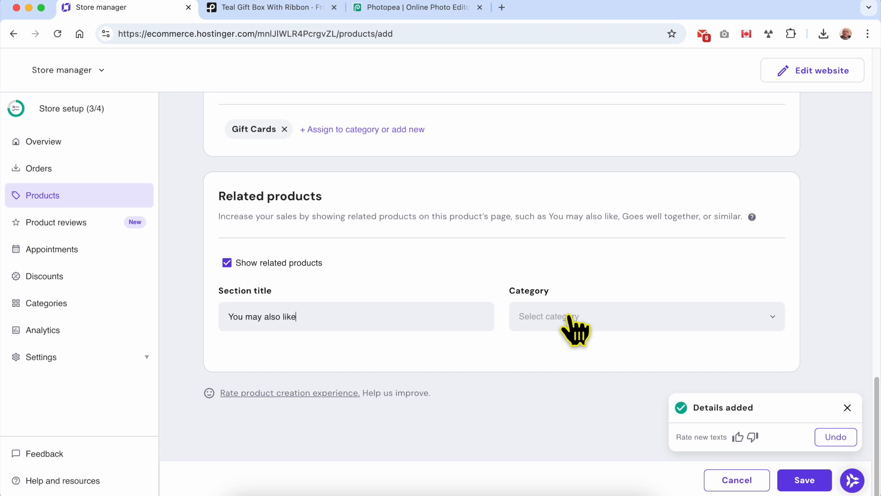
click(606, 317)
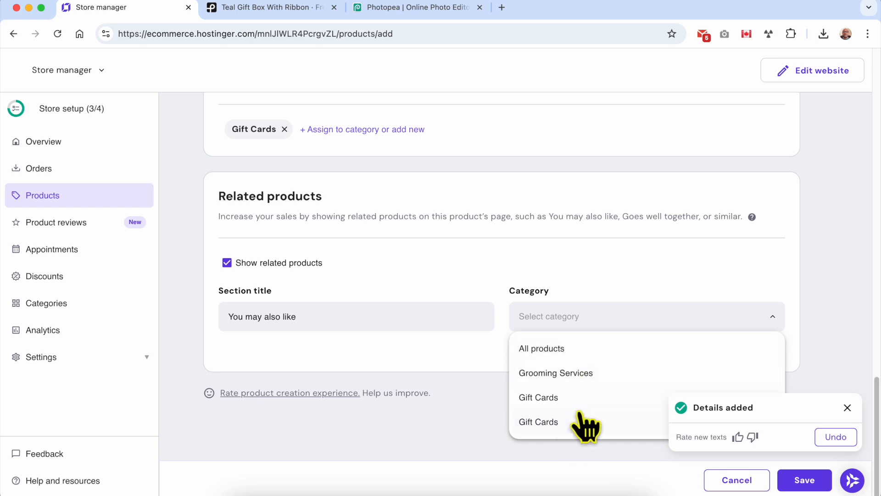
click(582, 350)
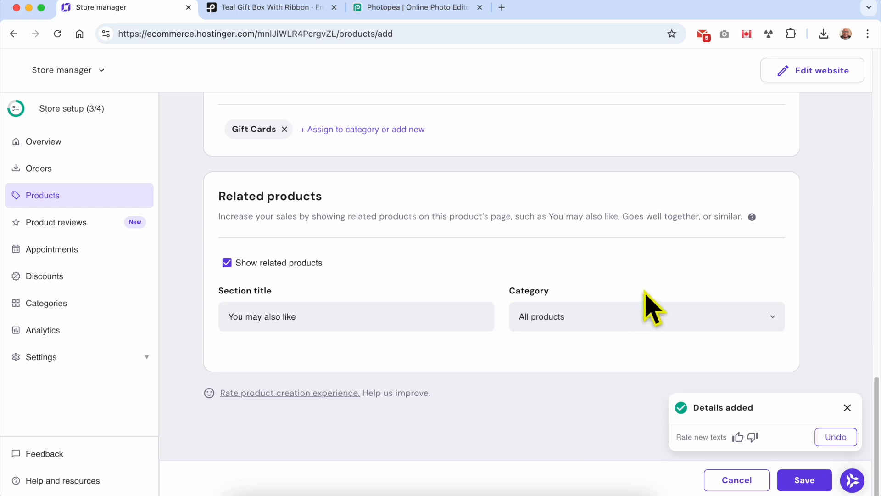
- Save the gift card product and publish the changes to the website
click(847, 407)
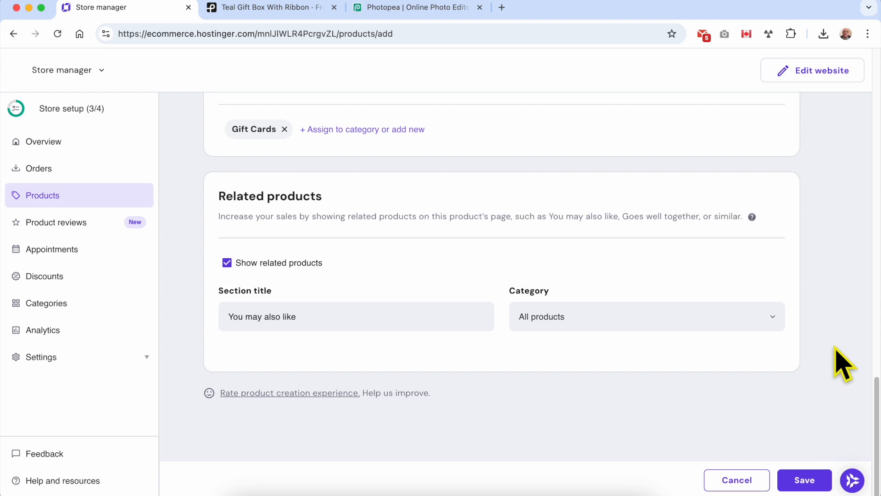
click(811, 480)
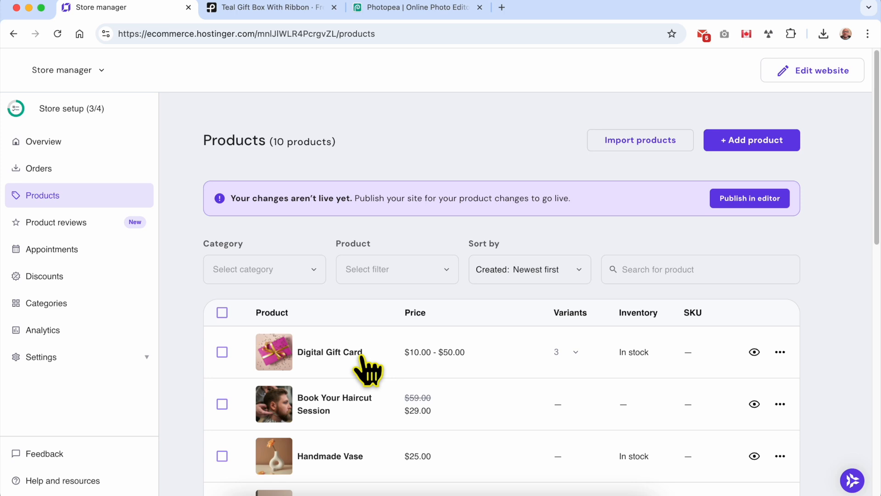
click(786, 72)
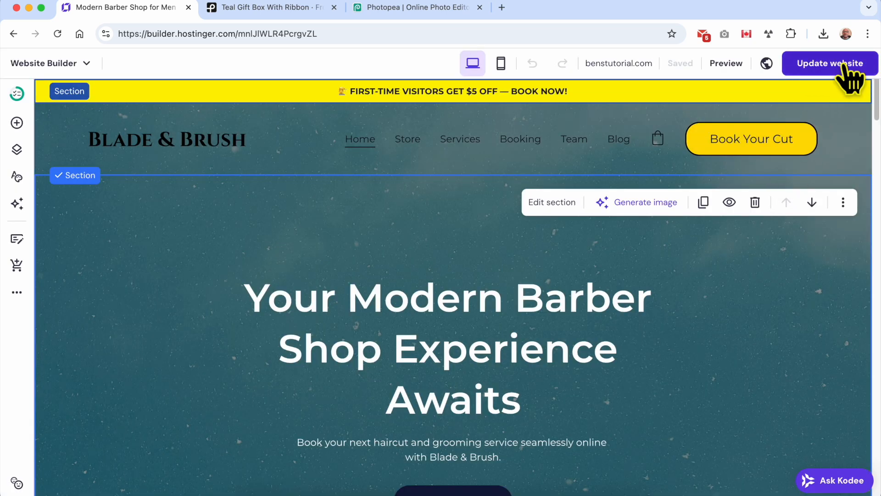
click(854, 67)
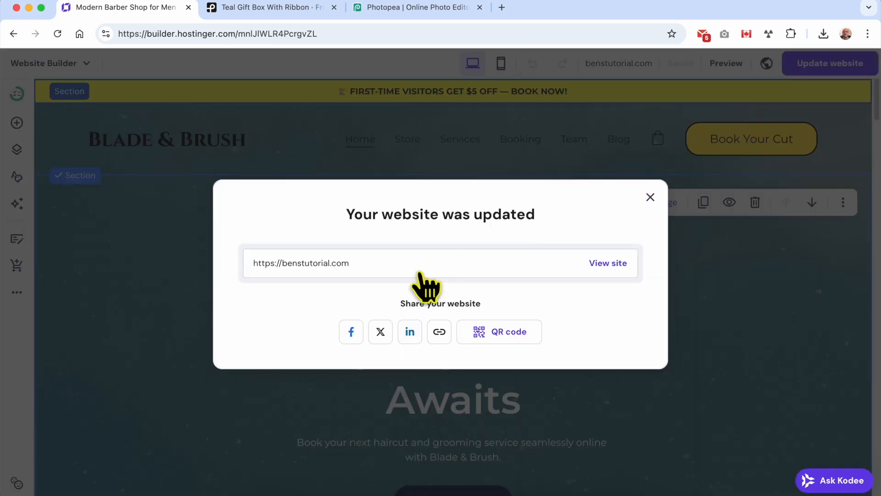
- Open the live site's Store page and go to the Digital Gift Card product page
click(616, 265)
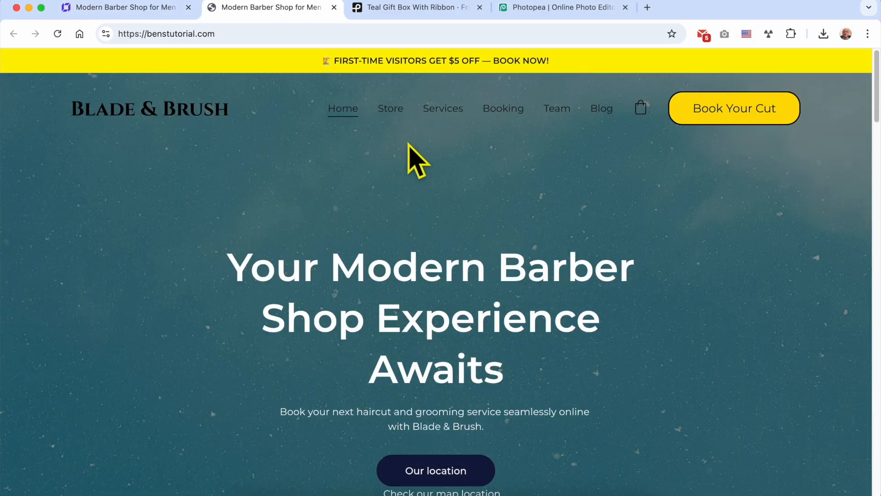
click(390, 110)
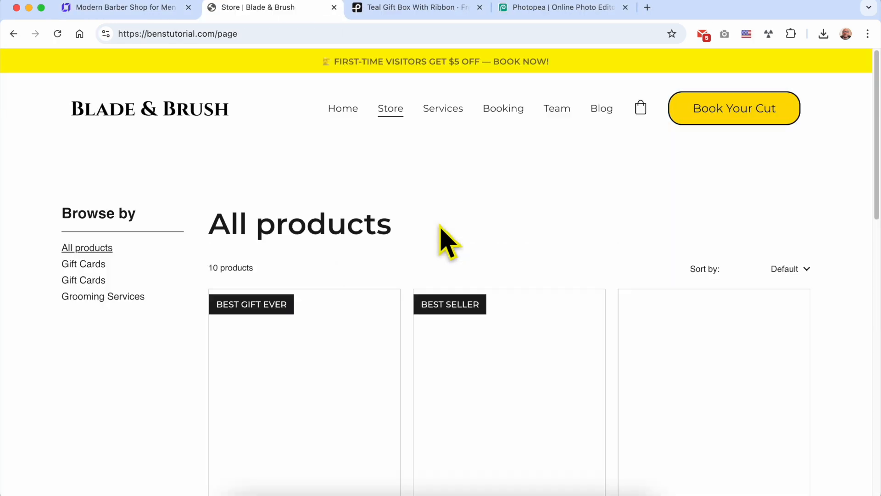
scroll(335, 285, down, 4)
scroll(324, 246, up, 1)
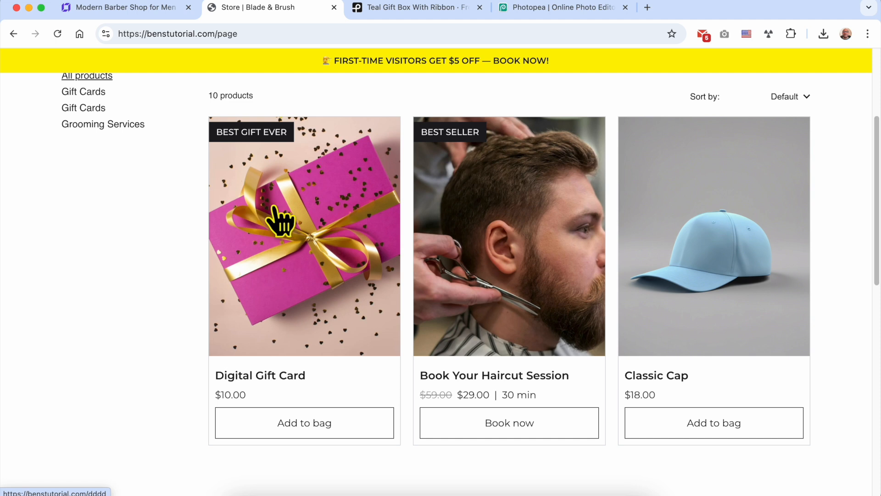
scroll(291, 246, up, 1)
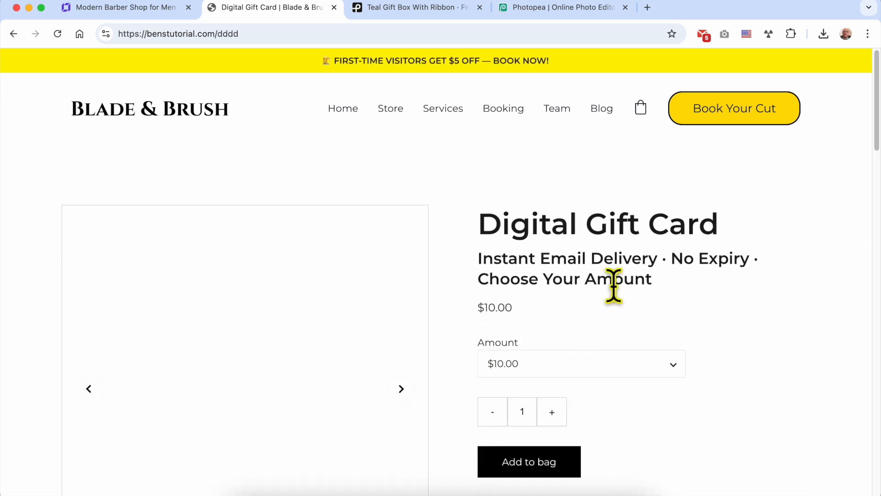
- Compare the live product's title and subtitle with the fields entered in the store manager
triple_click(556, 215)
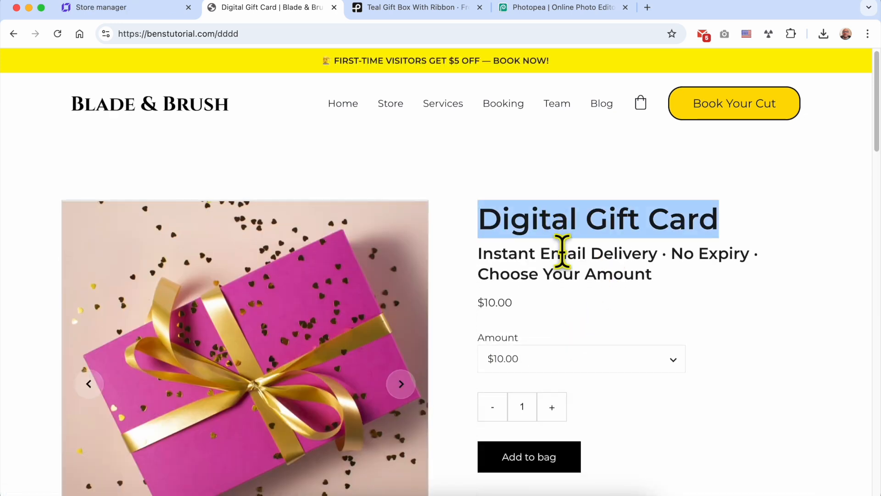
double_click(564, 229)
triple_click(561, 260)
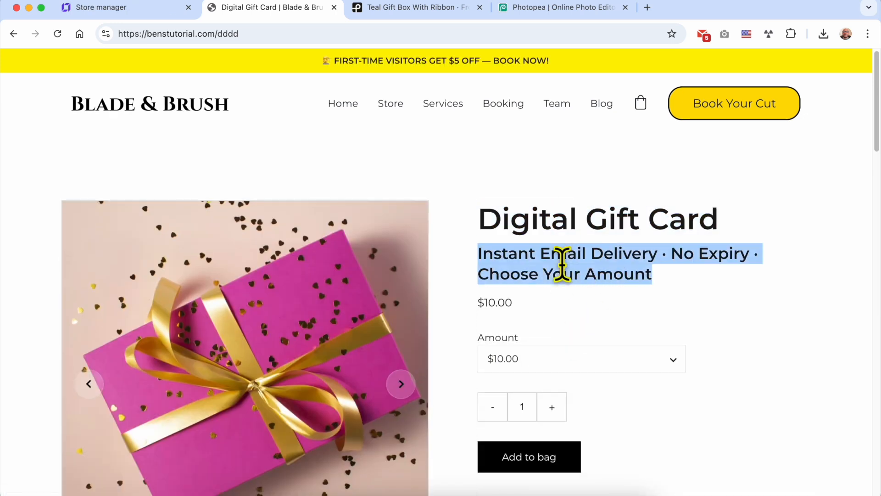
click(152, 8)
scroll(454, 362, down, 3)
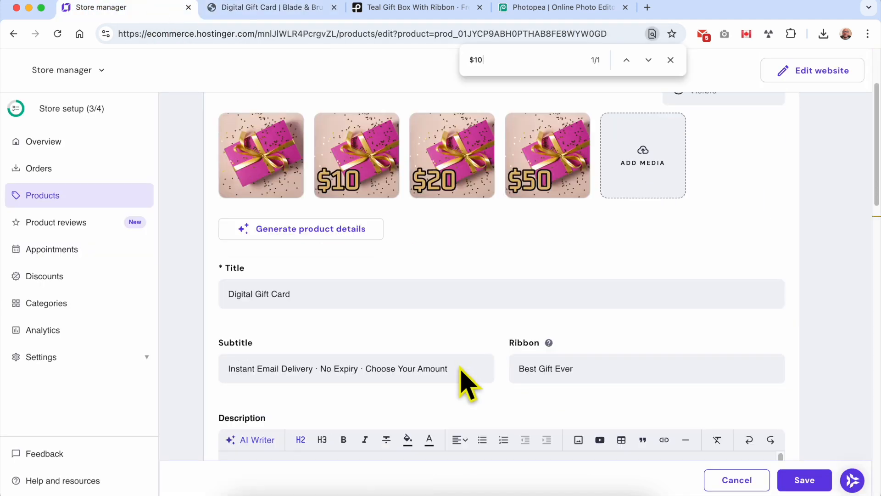
triple_click(297, 322)
click(255, 8)
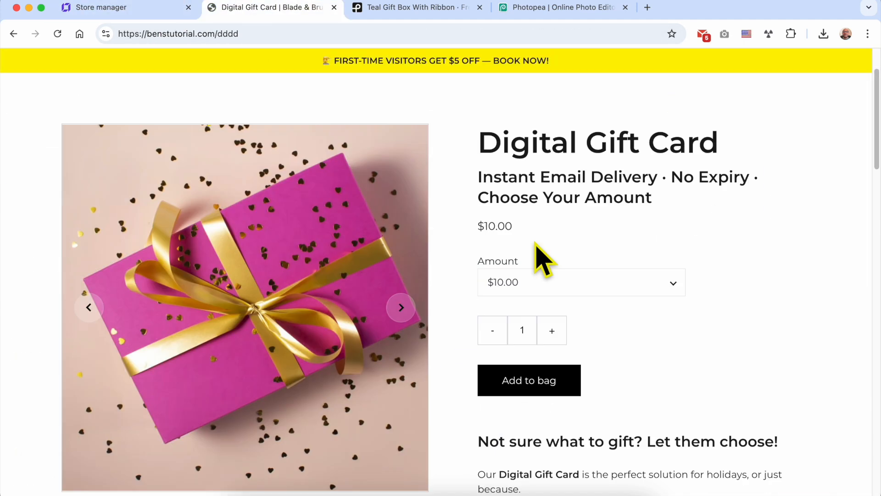
- Test the amount options on the live gift card page by choosing $20, $50 and back to $10
click(575, 281)
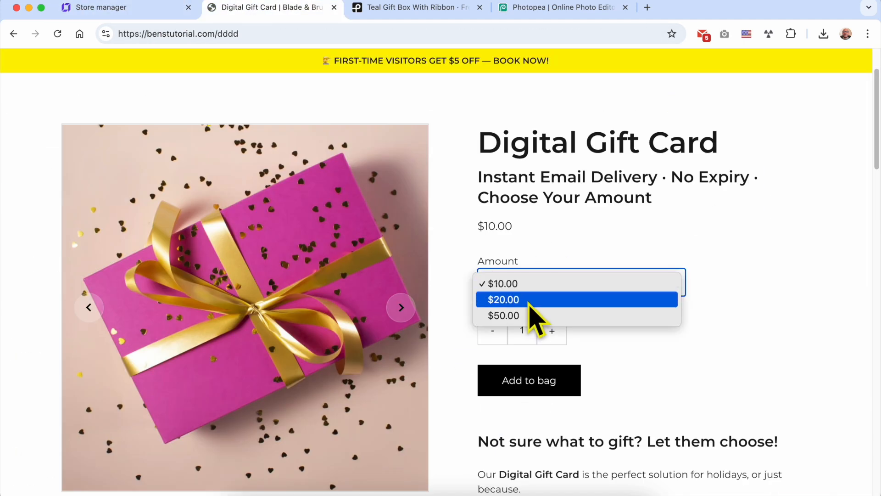
click(519, 299)
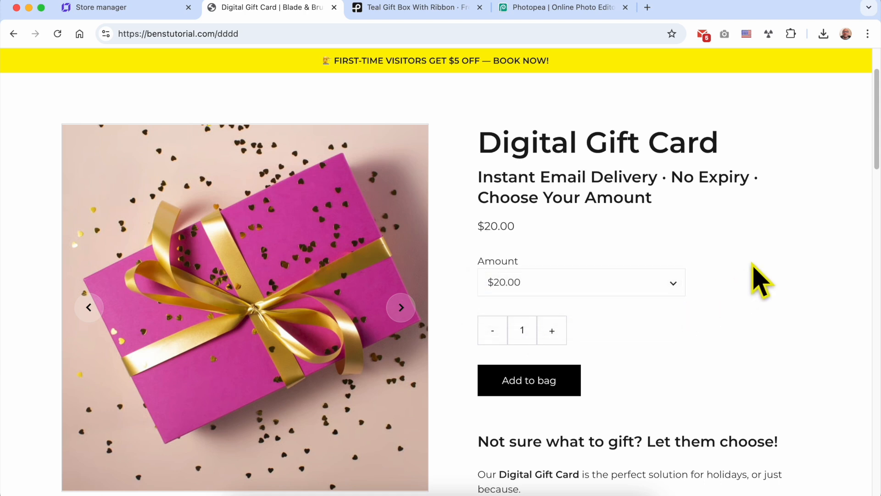
click(525, 281)
click(545, 300)
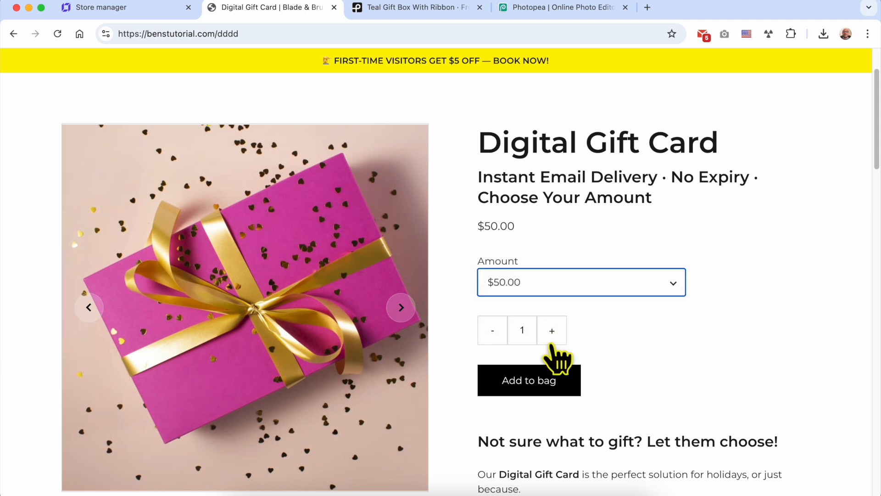
click(555, 300)
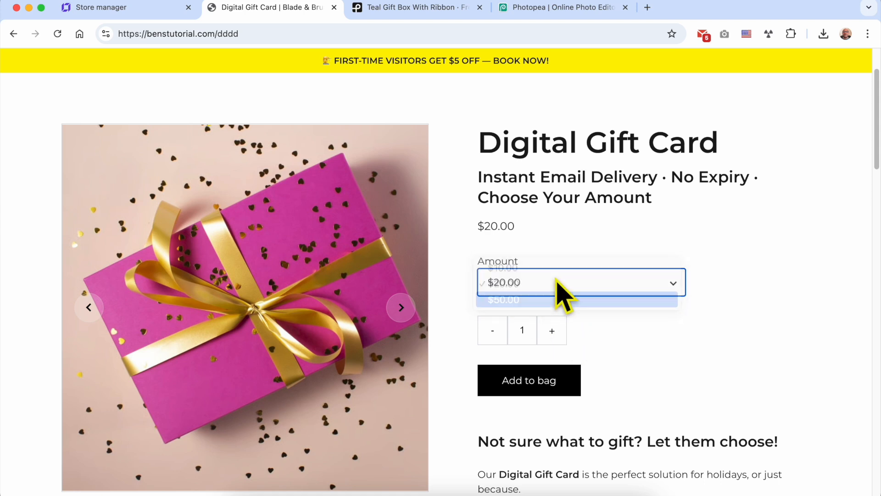
click(553, 279)
click(550, 251)
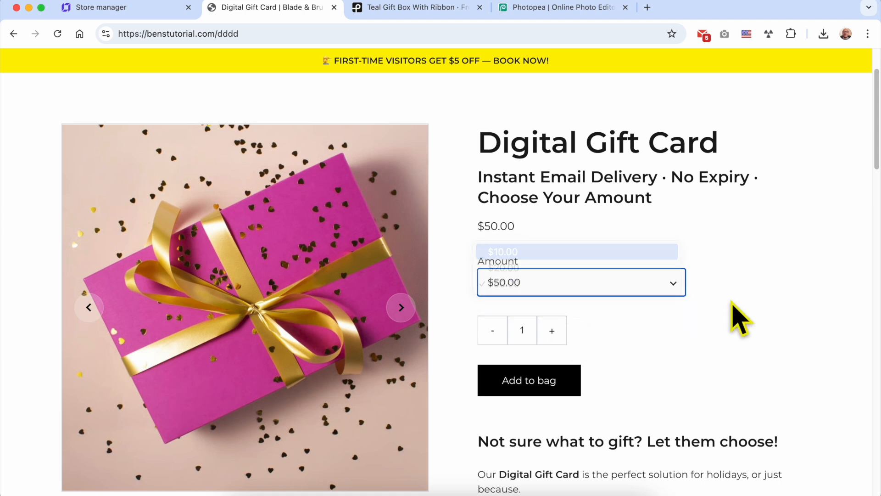
- Review the live product page's description, features list, embedded image, video and related products section
scroll(643, 303, down, 4)
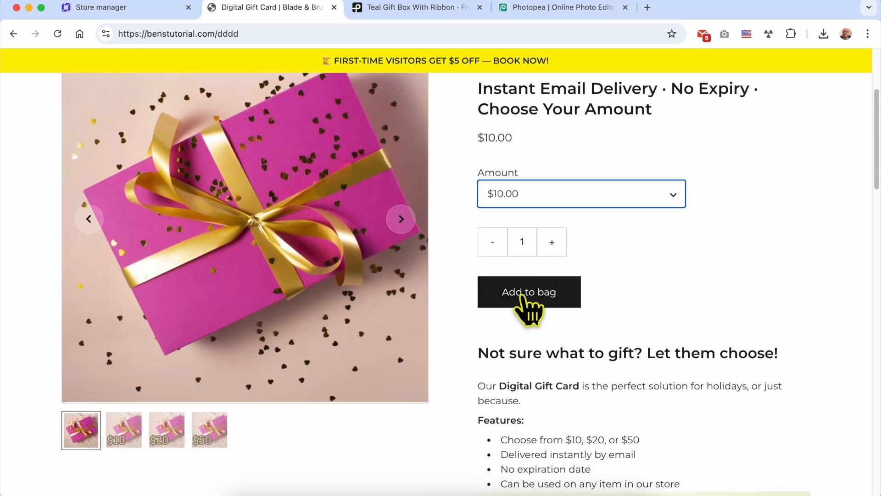
scroll(693, 327, down, 8)
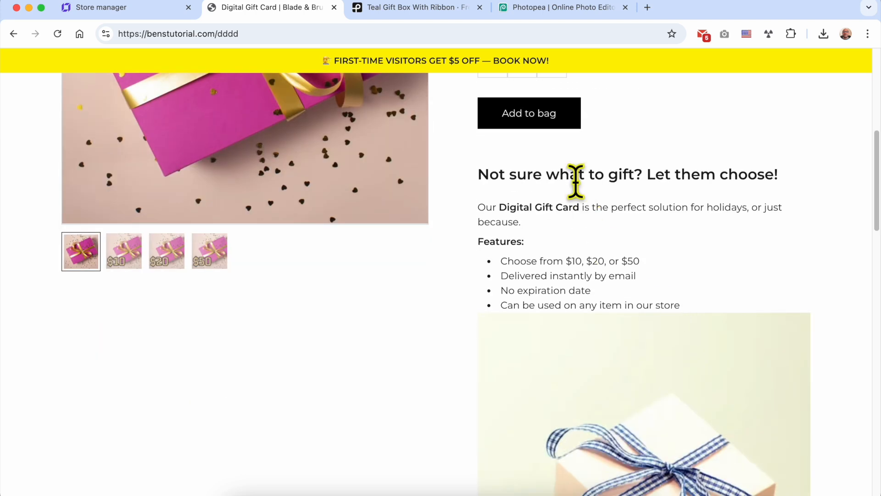
triple_click(576, 179)
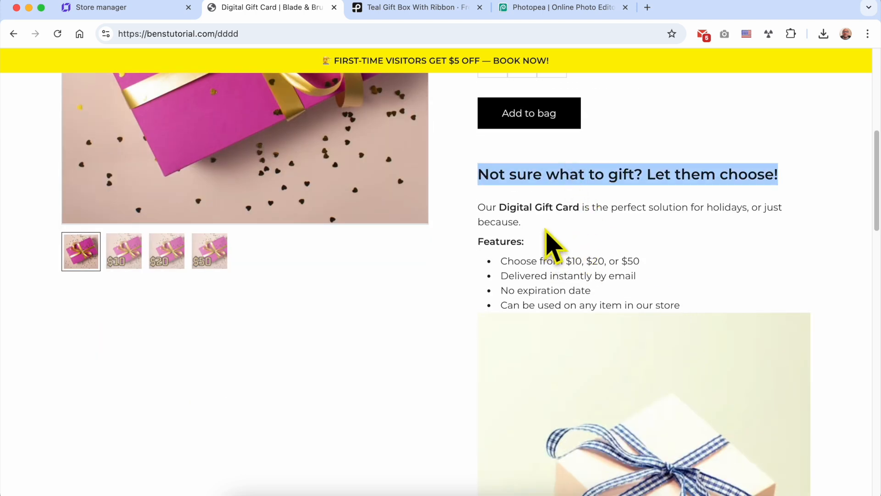
shift+click(702, 303)
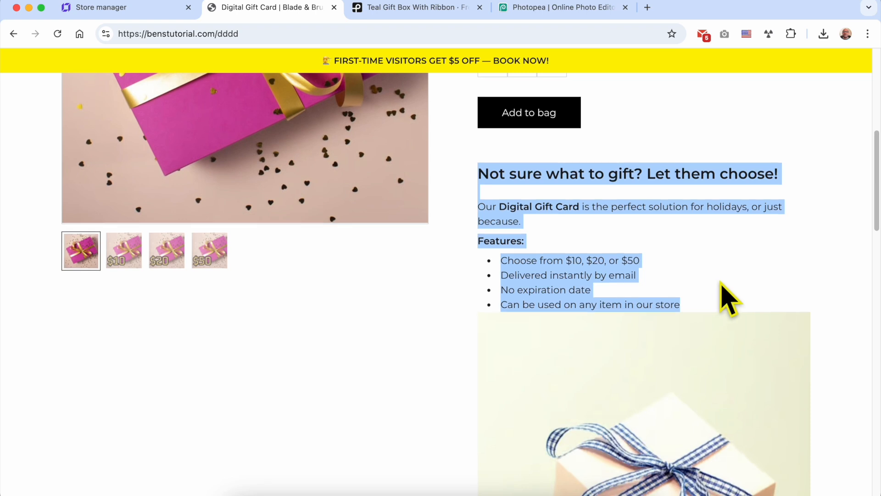
scroll(723, 289, down, 7)
scroll(643, 299, down, 12)
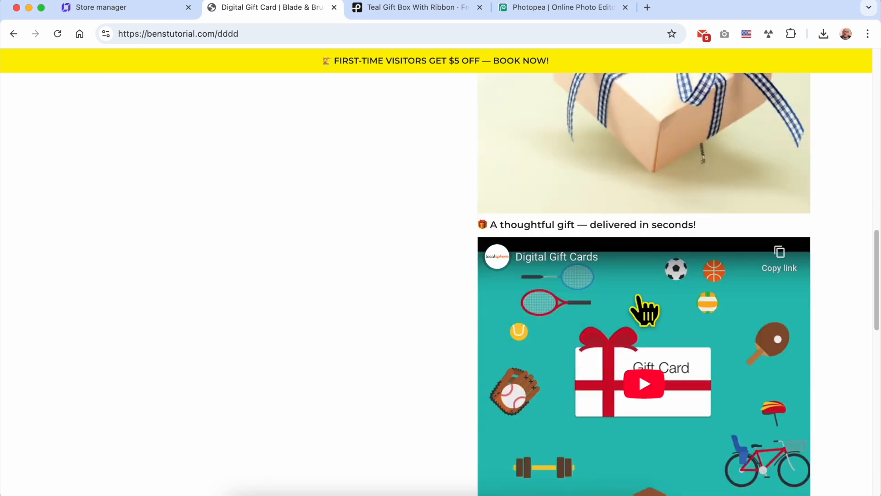
scroll(574, 290, down, 10)
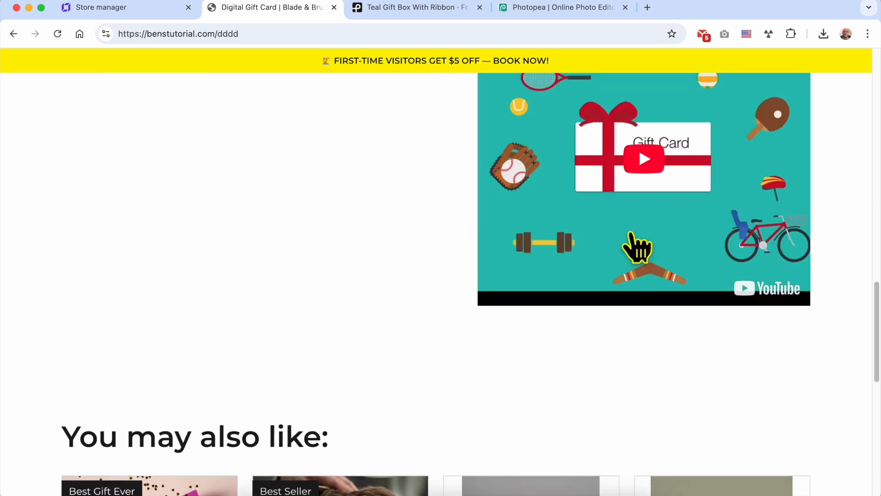
scroll(635, 248, up, 20)
scroll(316, 303, down, 6)
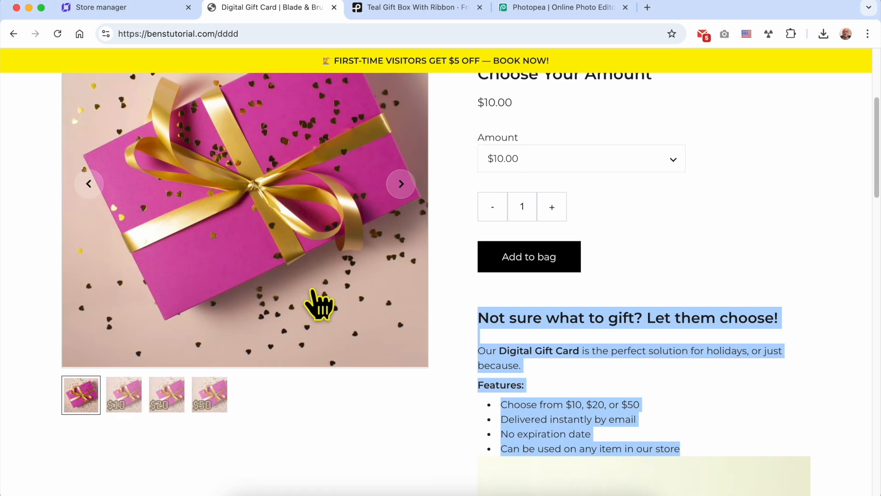
- Browse through all the gift card images in the live product page's gallery
scroll(319, 305, up, 3)
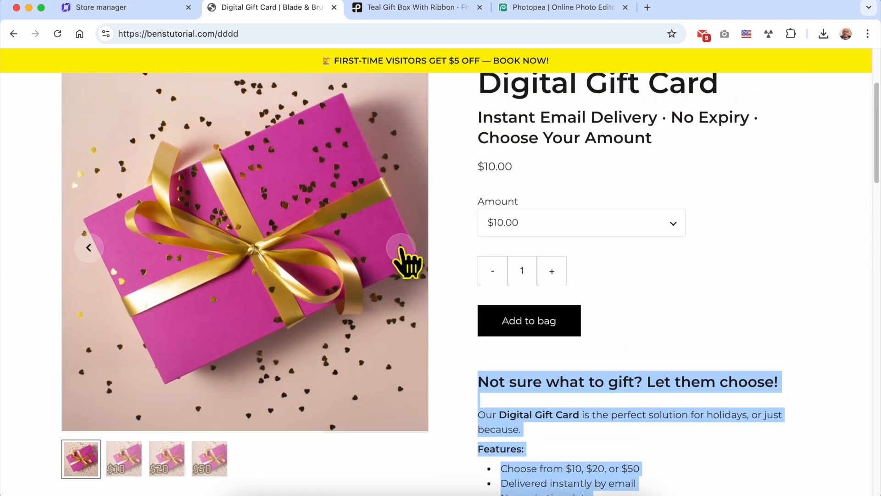
click(401, 248)
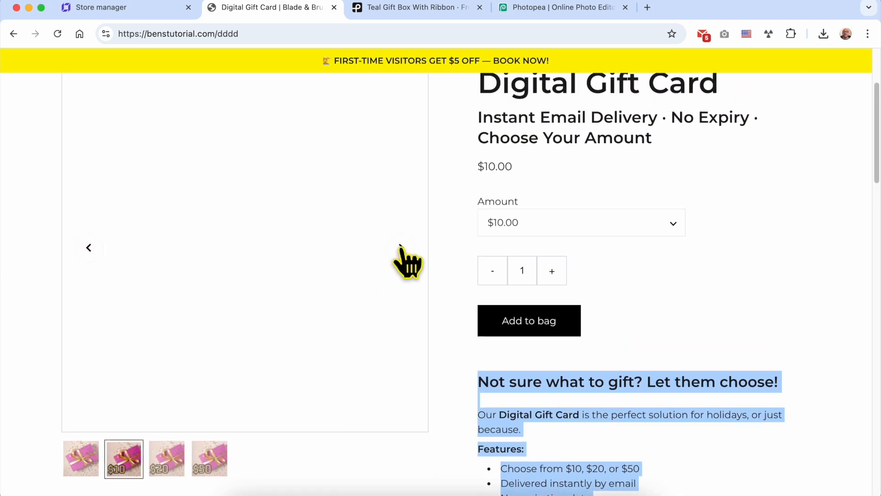
click(400, 248)
click(400, 248)
click(400, 248)
click(400, 248)
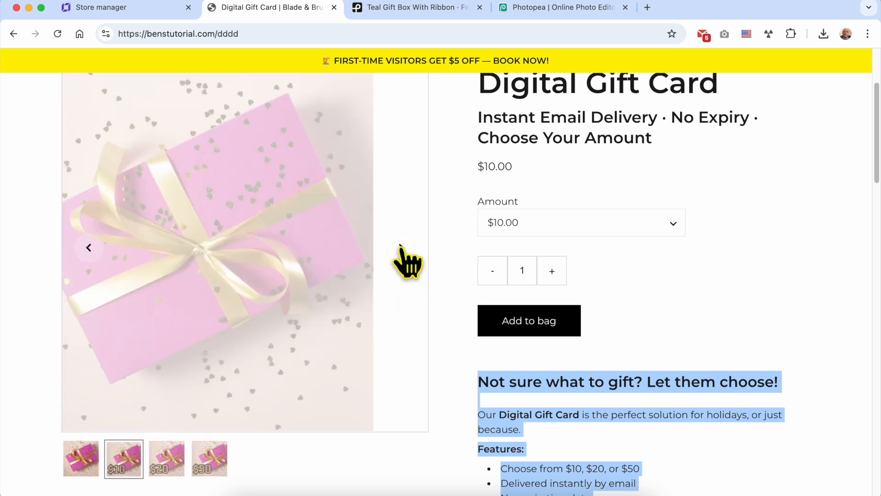
click(401, 248)
click(400, 248)
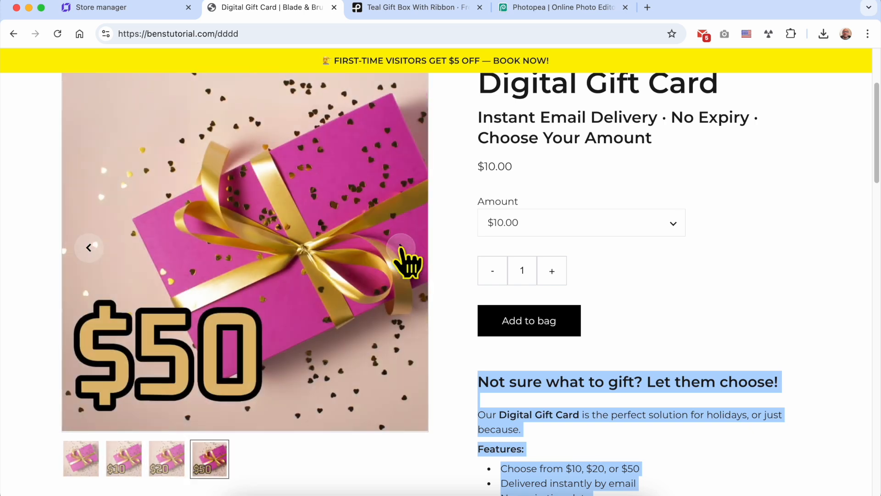
click(400, 248)
scroll(534, 264, down, 15)
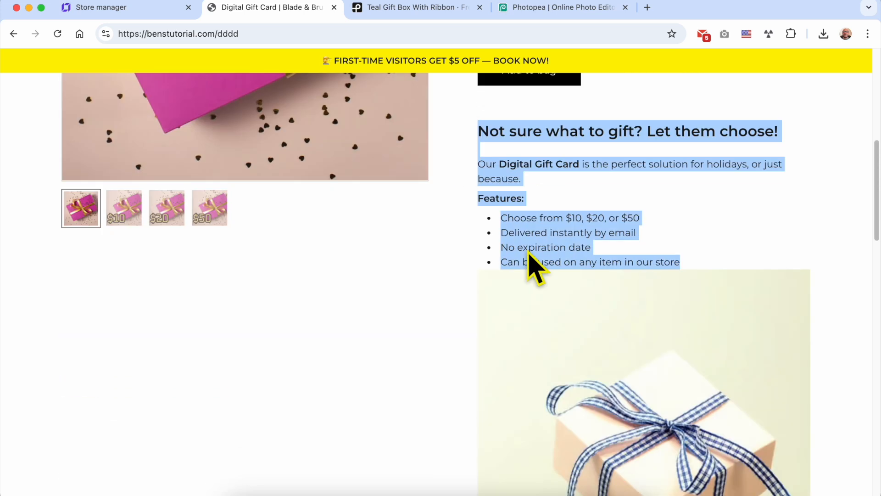
- Examine the related products section under "You may also like:" on the live gift card page
scroll(528, 261, down, 8)
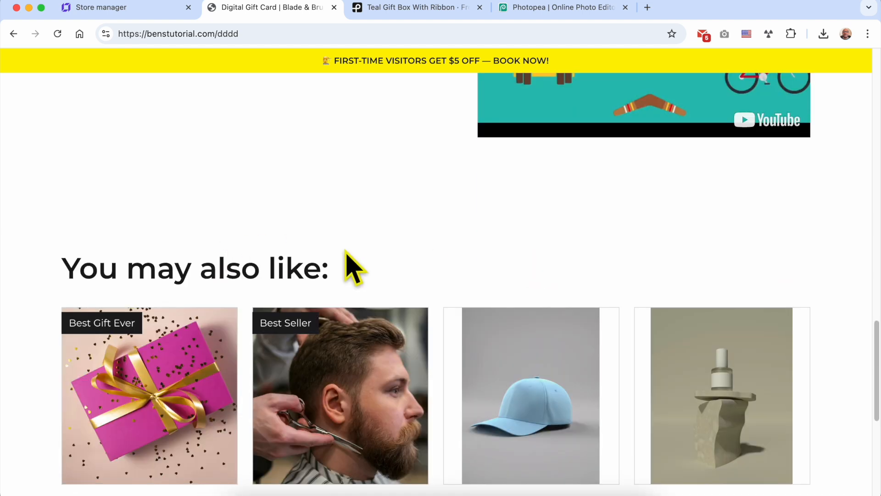
scroll(271, 257, down, 3)
triple_click(229, 99)
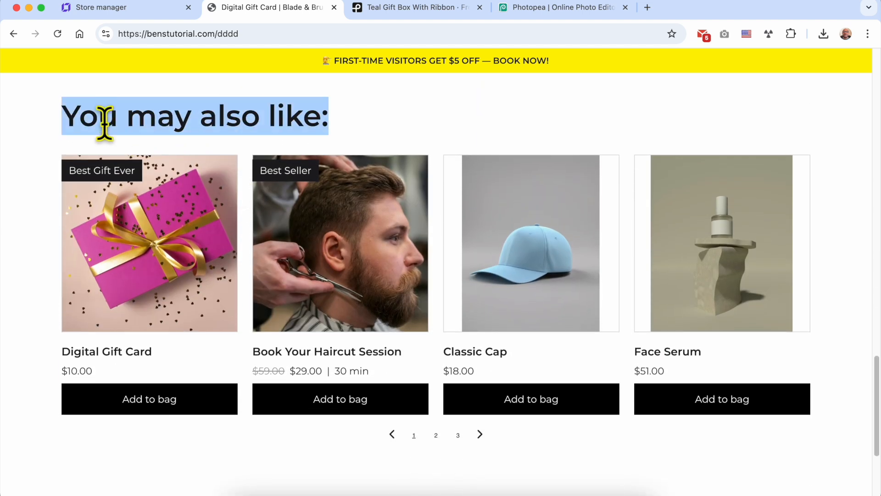
drag(56, 120, 349, 123)
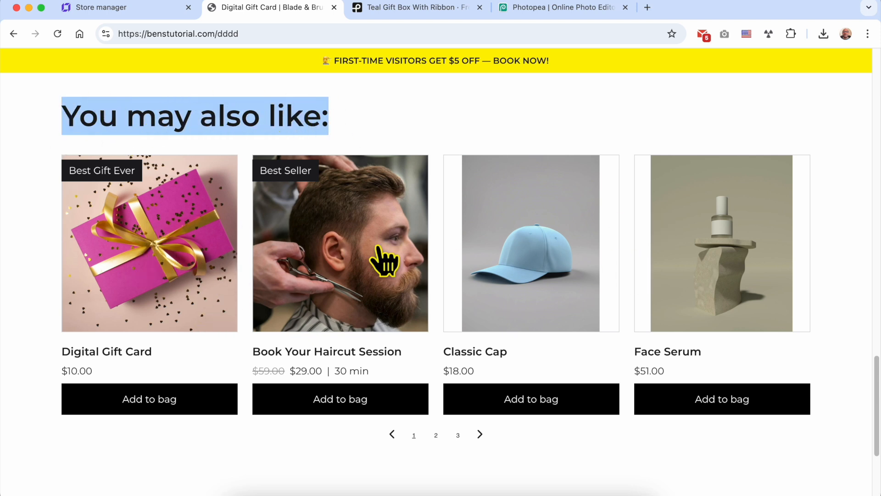
- Add the $10.00 Digital Gift Card to the shopping bag and proceed to checkout
scroll(381, 275, up, 20)
scroll(381, 276, up, 5)
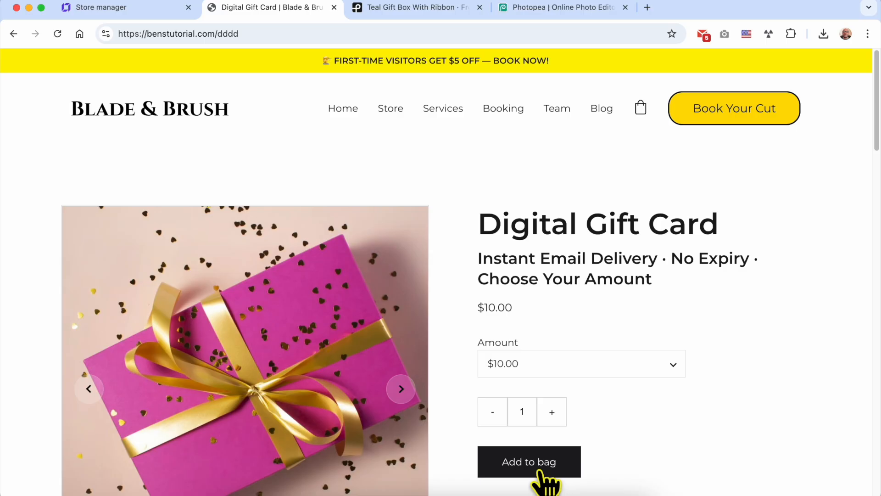
click(540, 466)
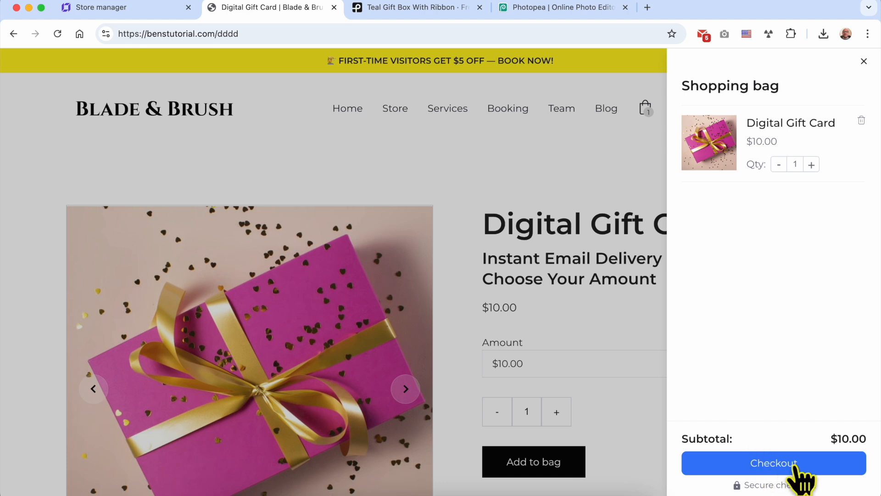
click(796, 465)
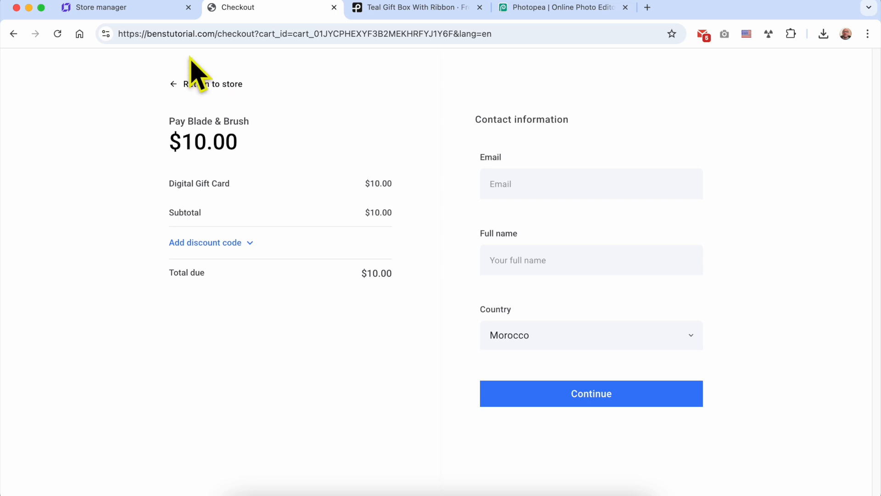
- Set the Digital Gift Card's first amount to $0.1 in the store manager and save the product
click(140, 10)
click(356, 352)
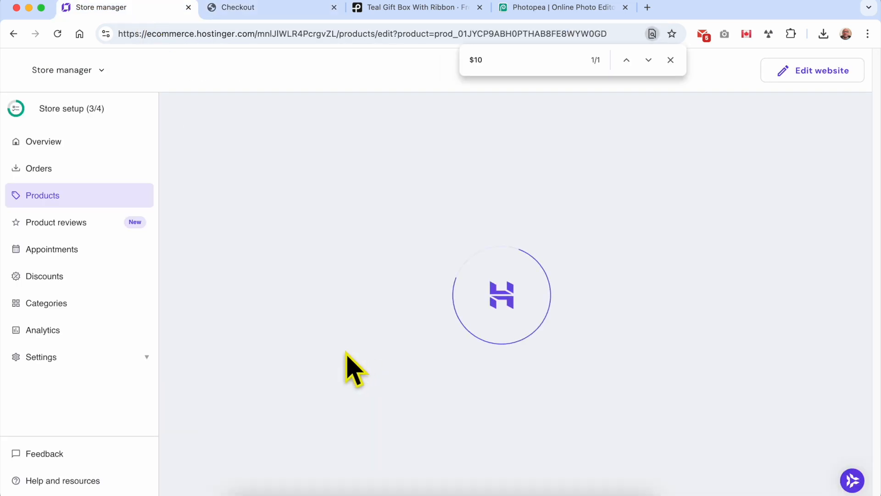
scroll(360, 349, down, 2)
scroll(353, 336, down, 12)
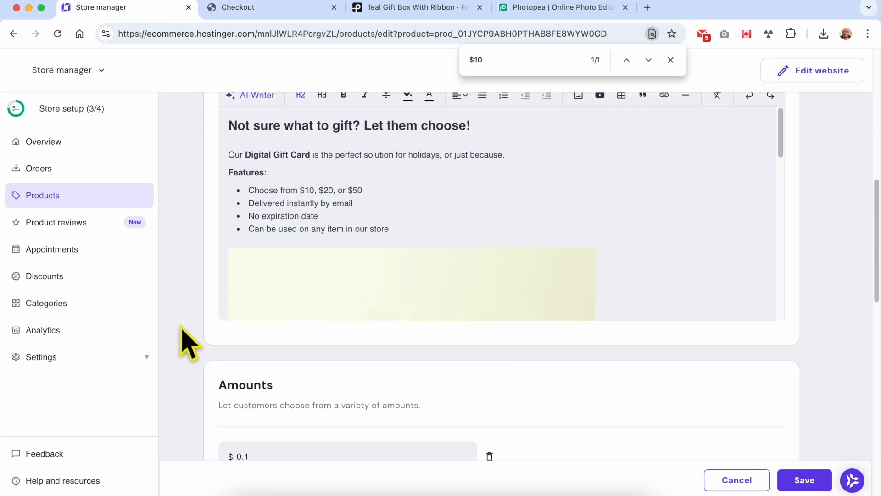
click(277, 253)
key(super+a)
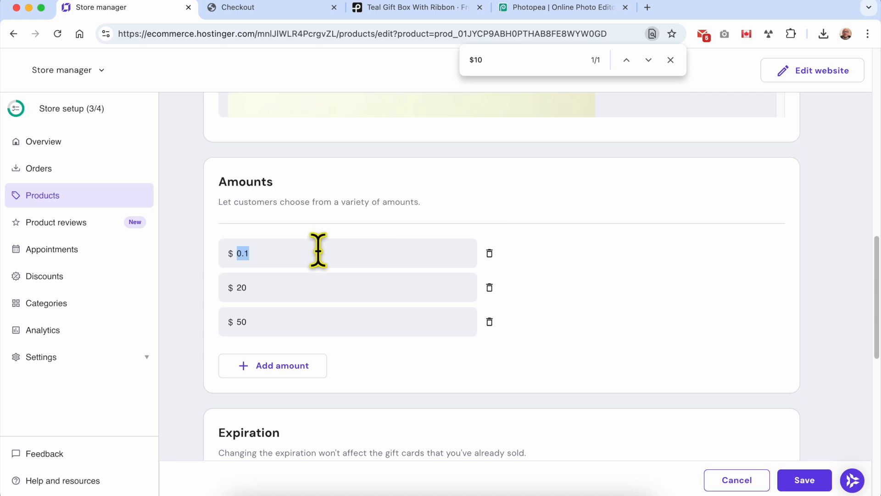
click(804, 480)
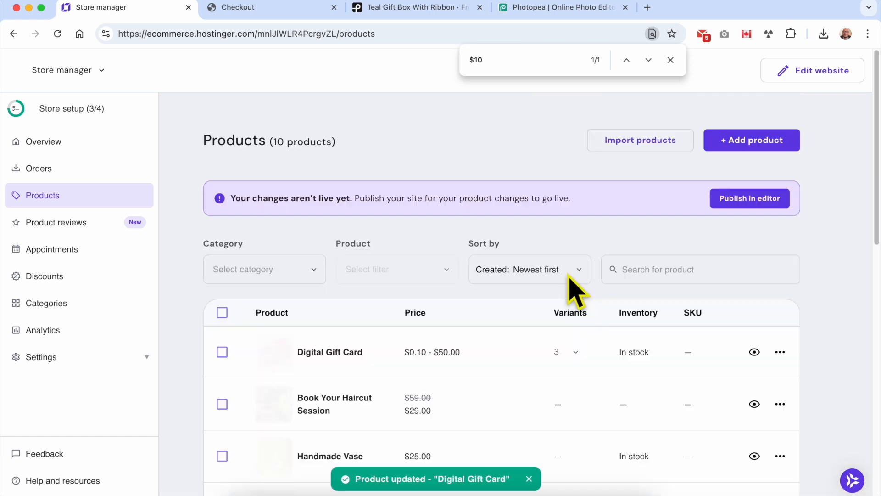
- Return from checkout to the live store, add the $0.10 Digital Gift Card to the bag, and proceed to checkout
click(252, 7)
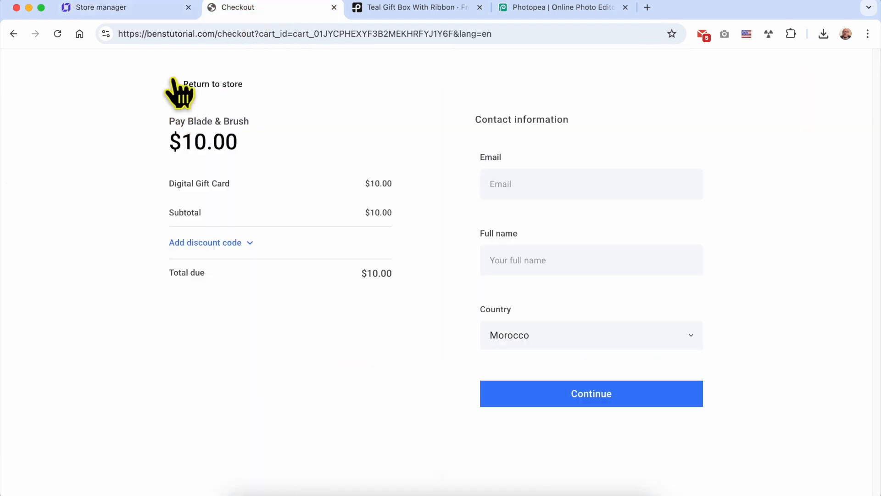
click(197, 84)
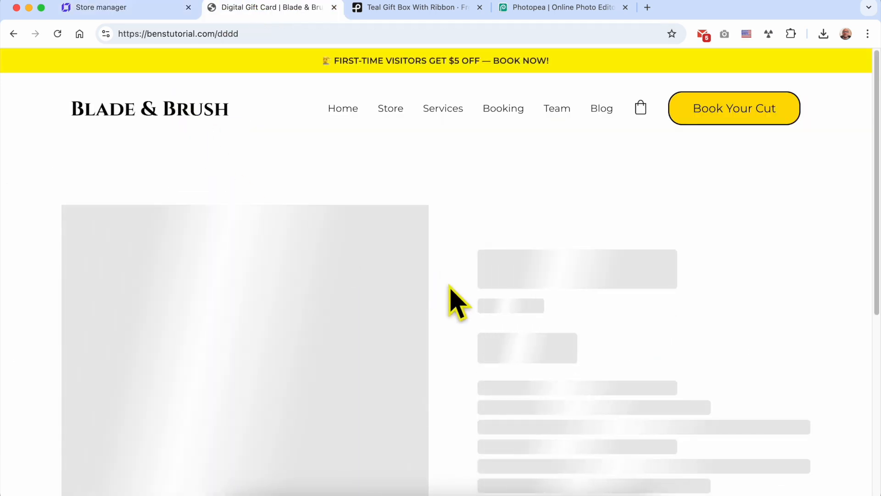
scroll(473, 294, down, 2)
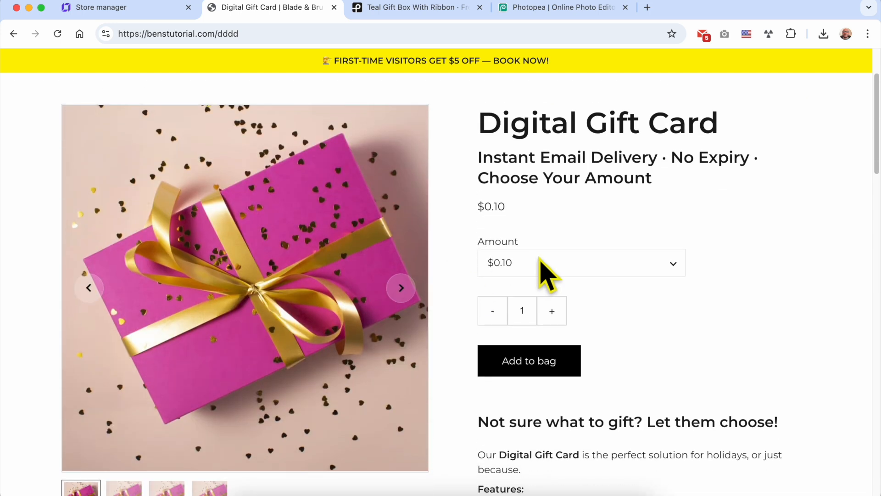
click(538, 261)
click(538, 264)
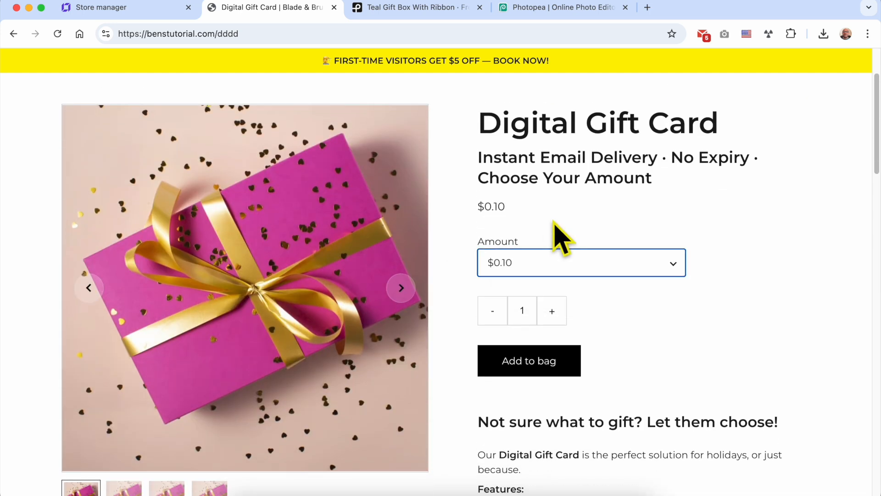
click(537, 363)
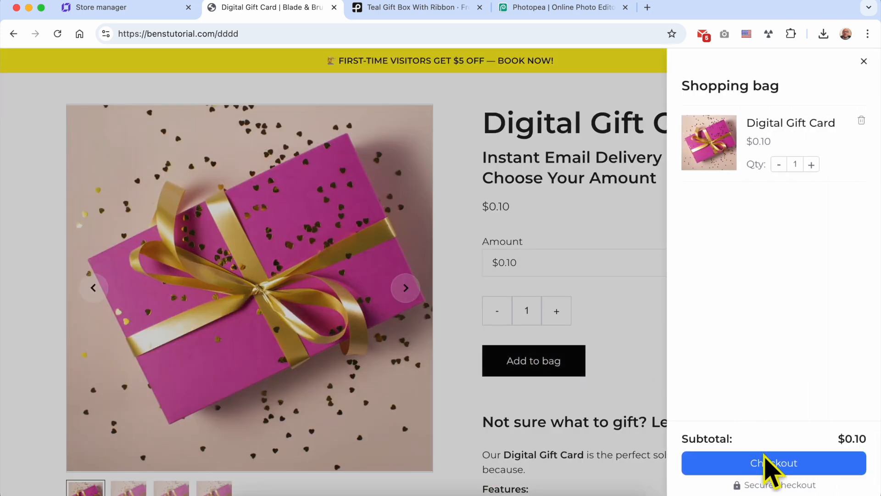
click(788, 472)
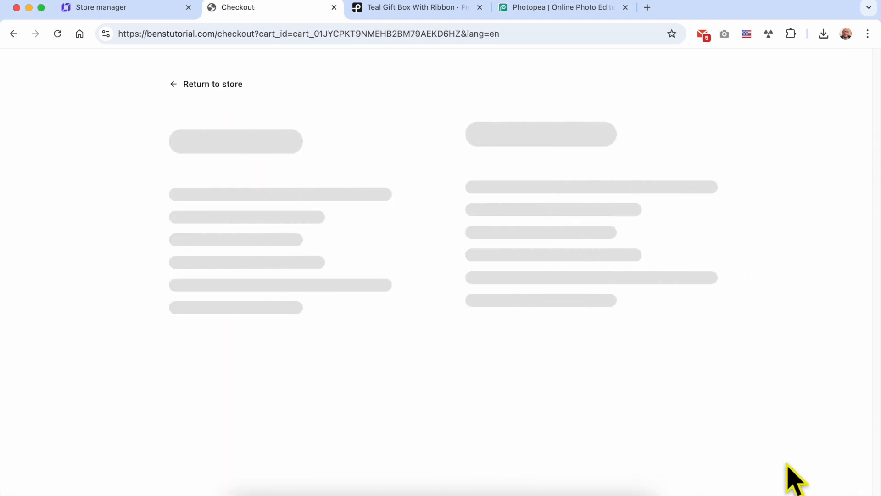
- Check the amount due and the discount code field in the checkout's order summary
triple_click(212, 138)
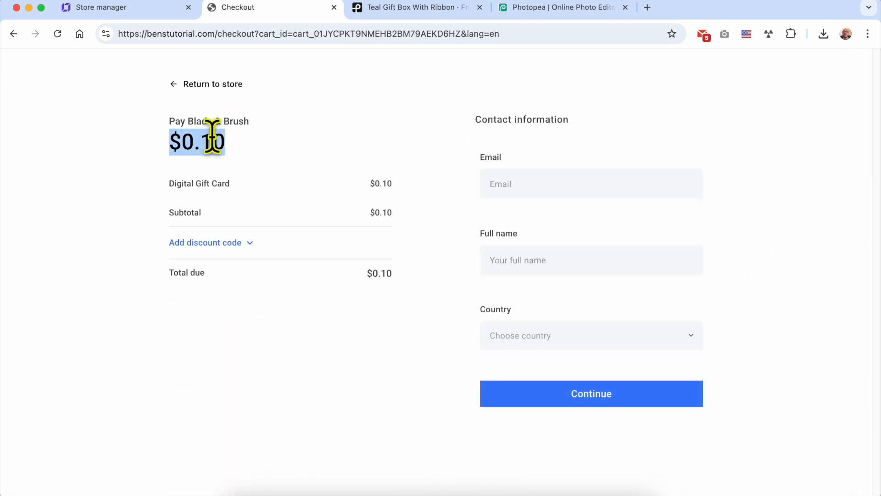
click(412, 135)
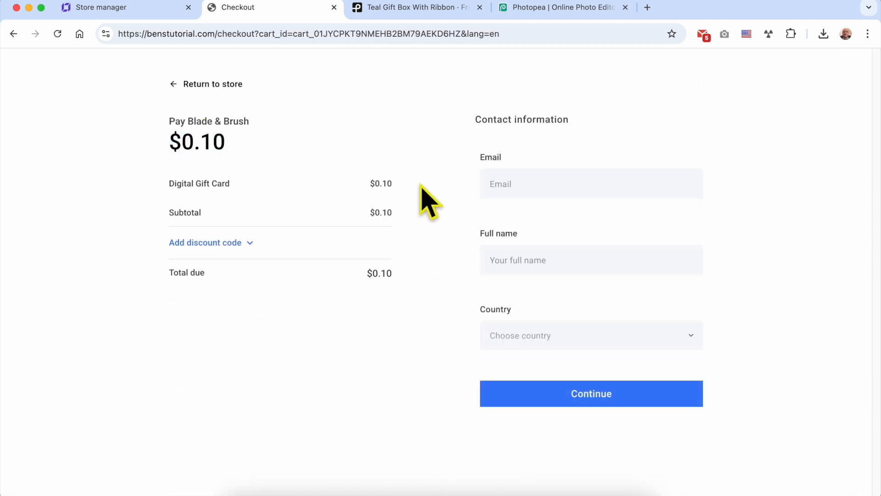
click(236, 246)
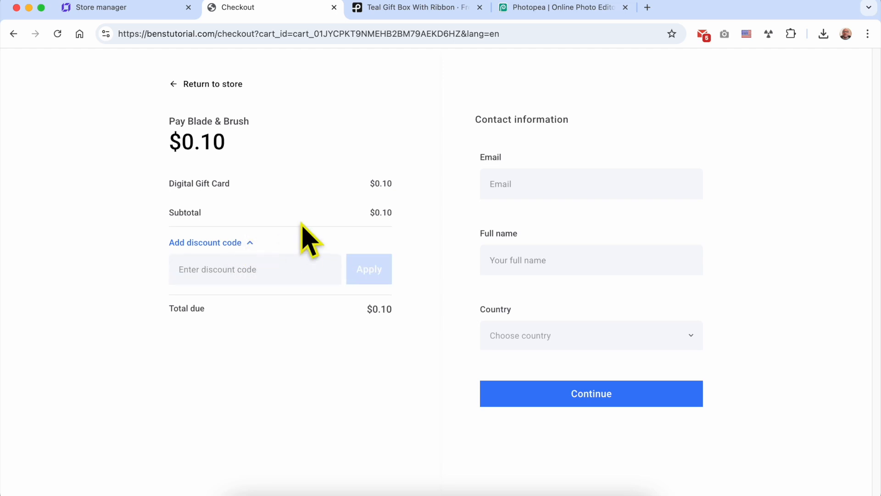
click(248, 240)
- Fill in the customer's email and full name, set the country to Morocco, and continue to the payment methods
click(541, 186)
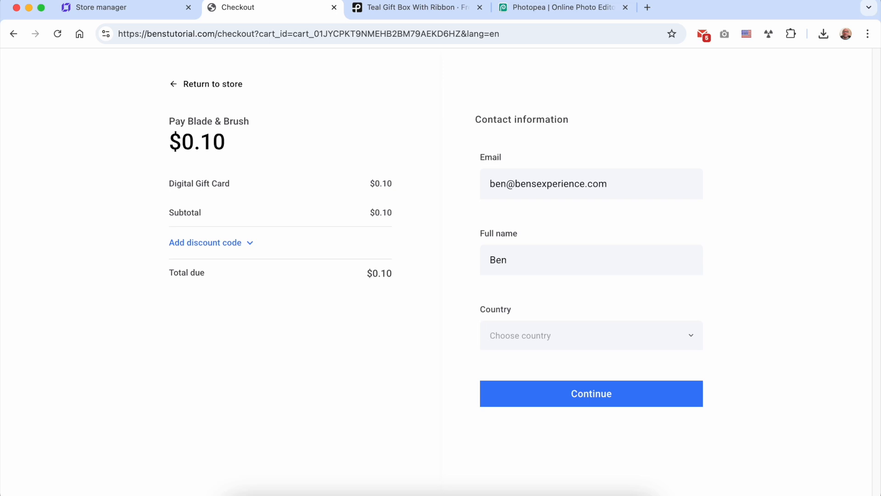
text(moro)
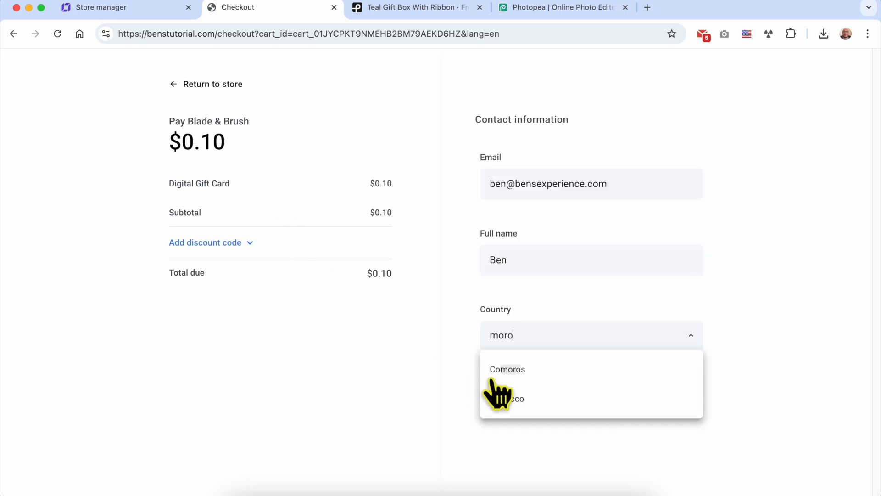
click(509, 400)
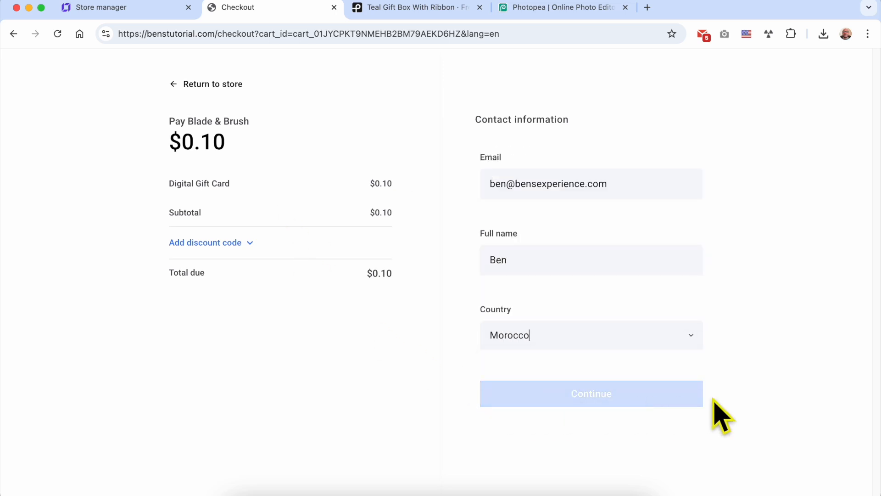
click(680, 397)
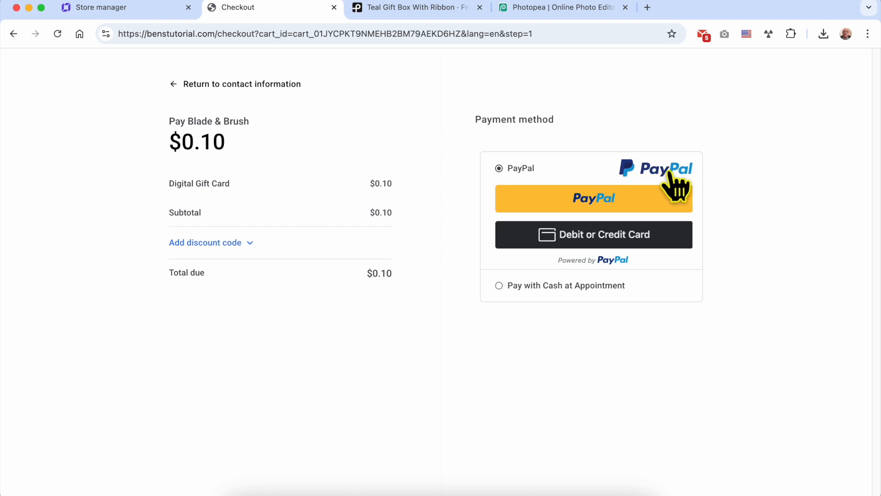
- View the cash at appointment instructions, switch back to PayPal, and submit the $0.10 payment by debit or credit card
click(561, 286)
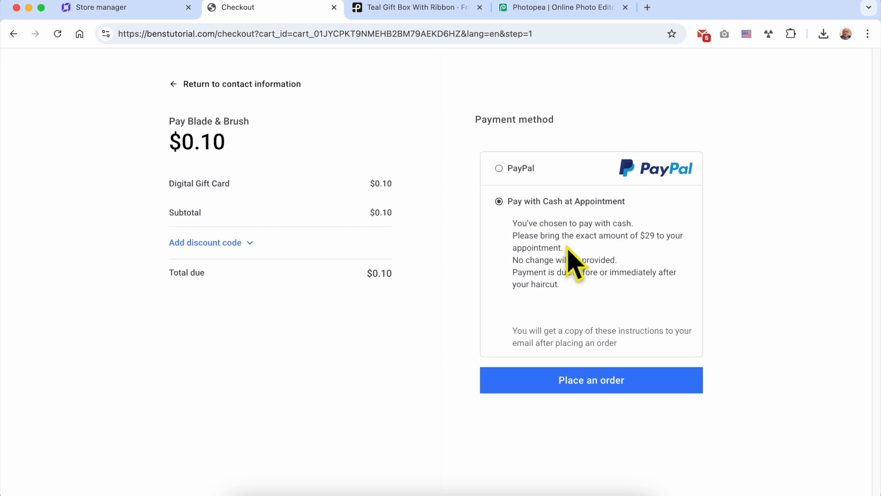
click(499, 169)
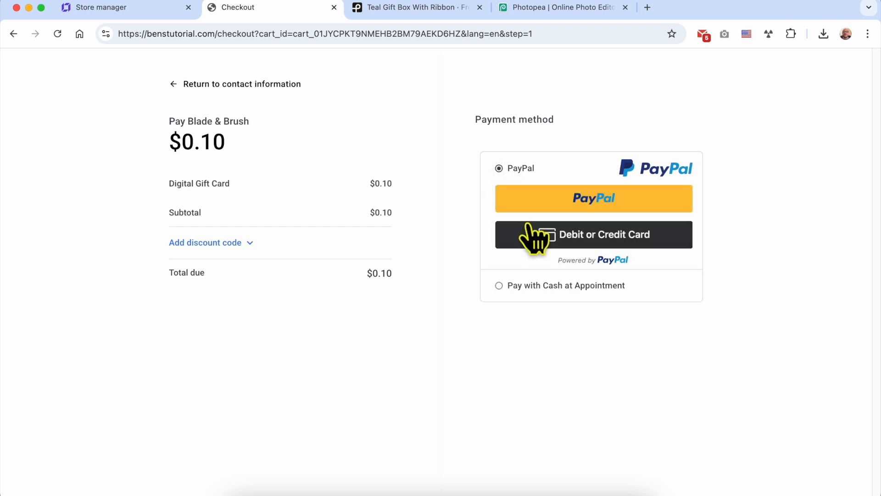
click(576, 241)
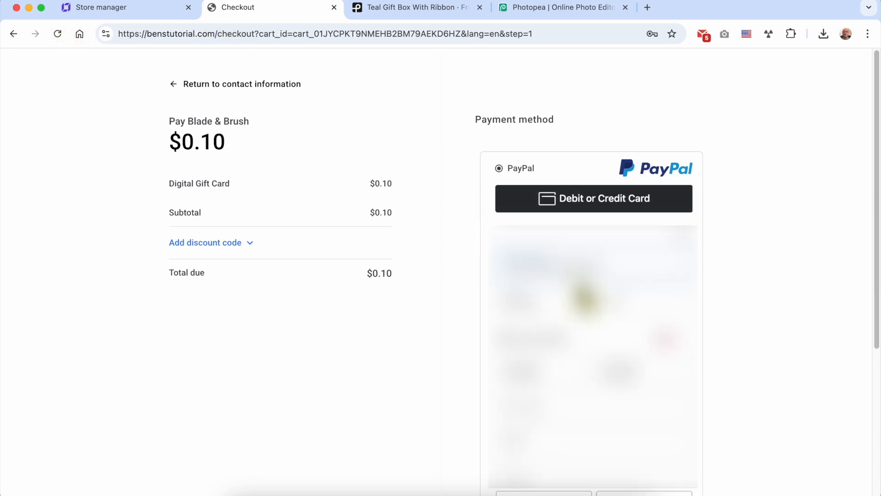
scroll(585, 298, down, 1)
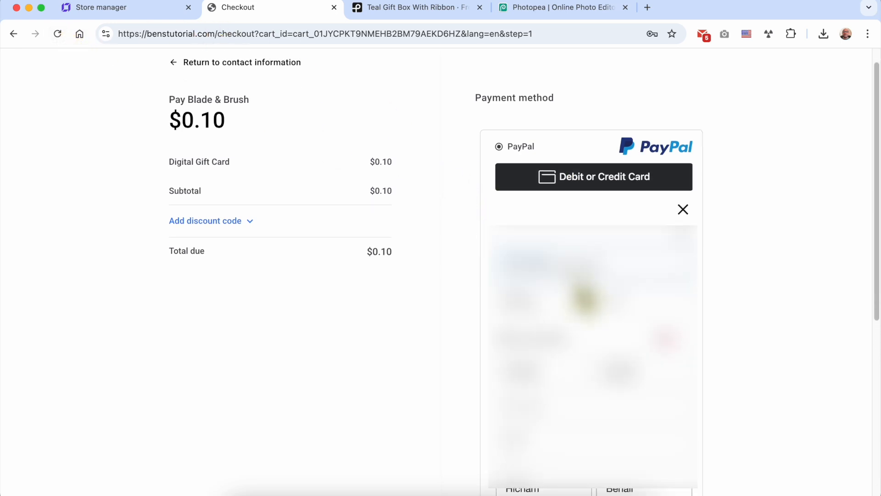
scroll(610, 447, down, 10)
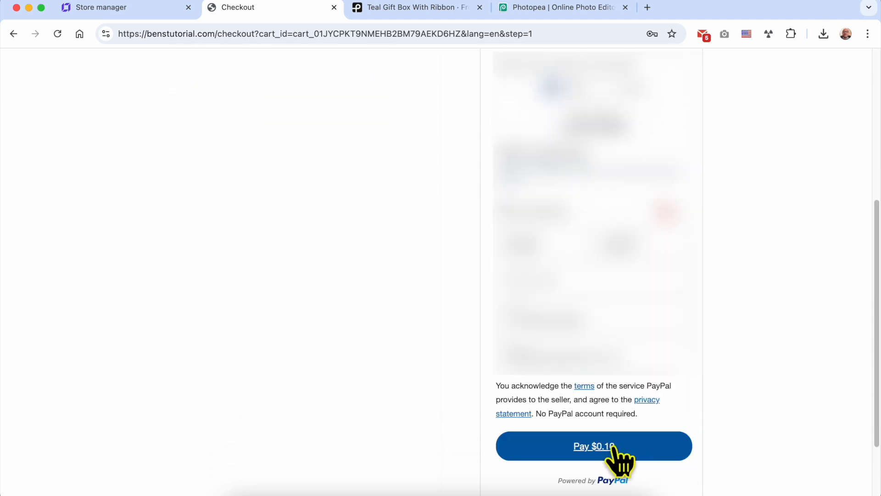
click(605, 447)
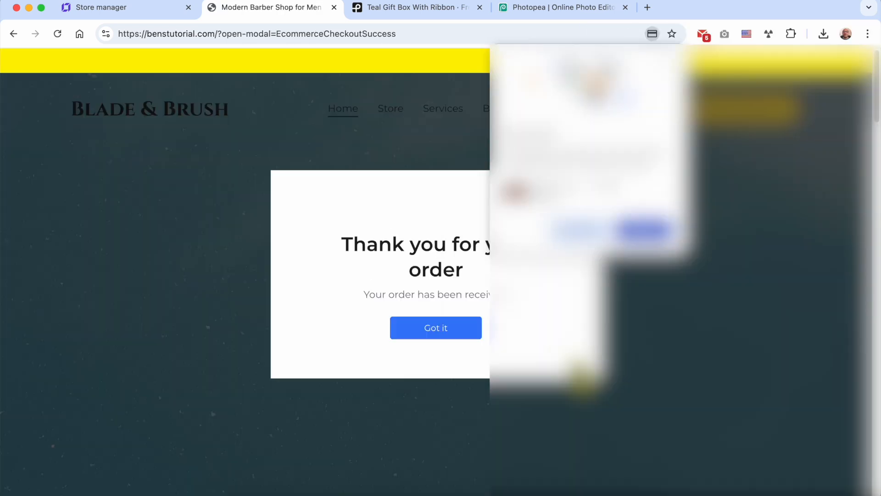
- Dismiss the browser's pop-up, read the order confirmation message, and close it
click(666, 64)
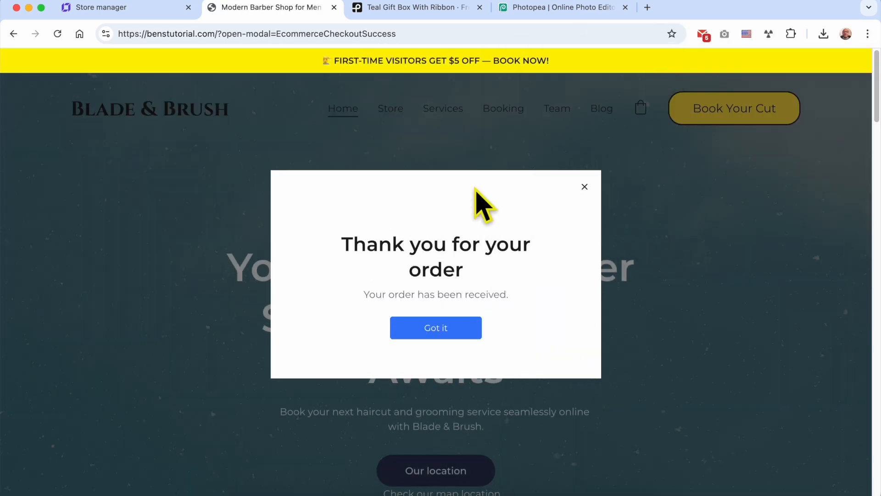
triple_click(417, 232)
drag(352, 295, 468, 296)
triple_click(468, 295)
click(451, 328)
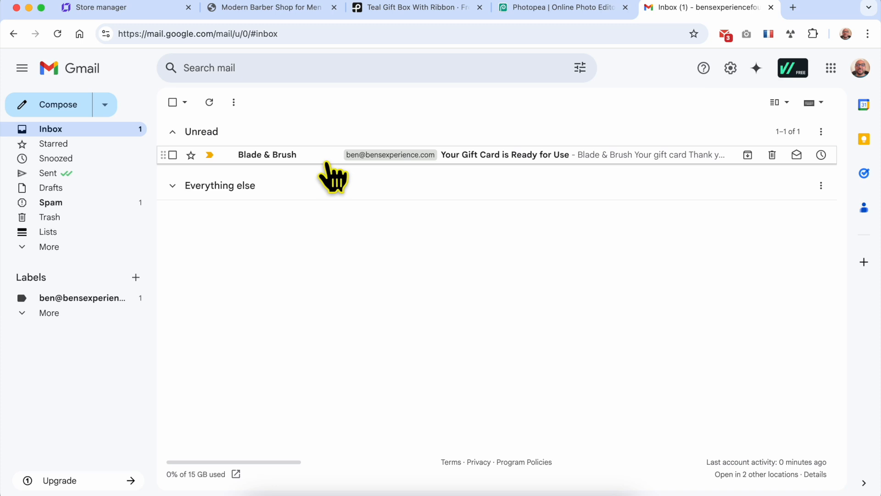
- In the Gmail inbox, open the "Your Gift Card is Ready for Use" email and read its heading and thank-you text
mouse_move(295, 160)
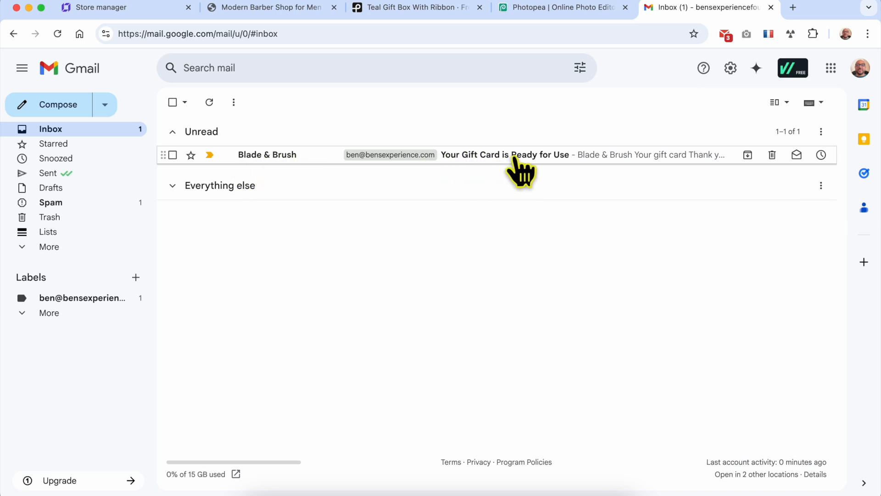
click(543, 170)
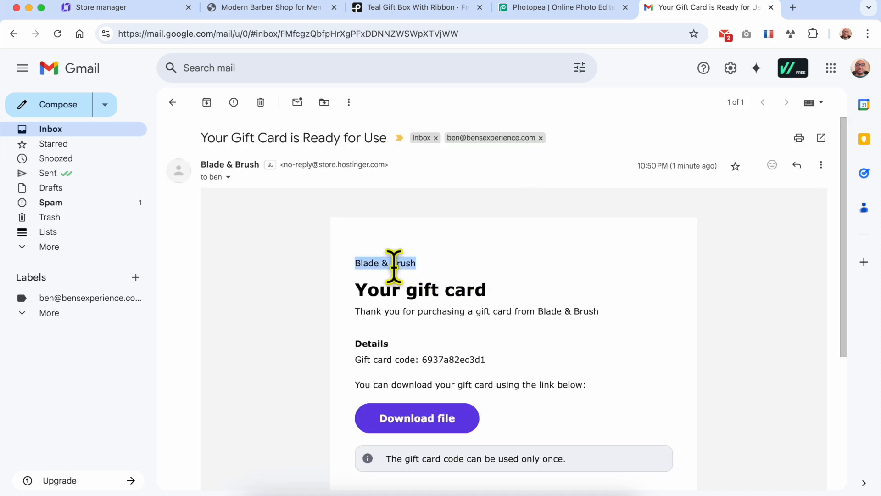
scroll(459, 276, down, 3)
double_click(419, 198)
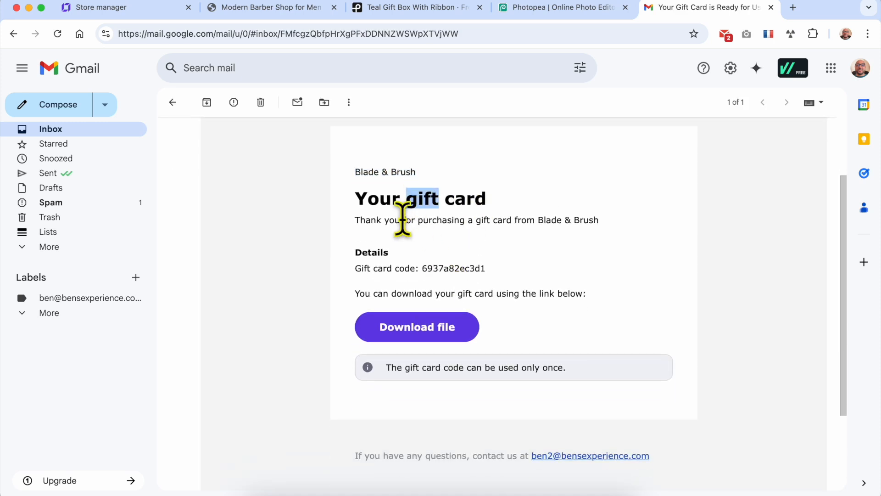
triple_click(437, 219)
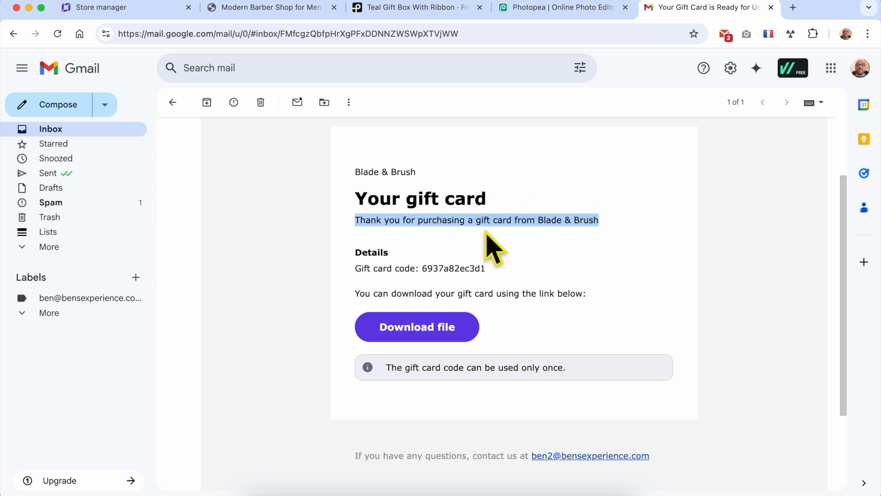
- Read the Details section and gift card code in the email, and open the downloadable gift card file
double_click(367, 253)
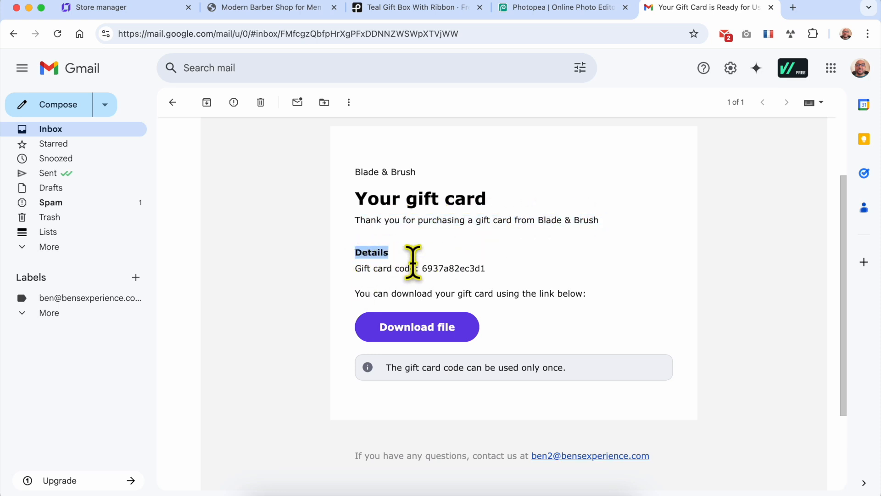
double_click(437, 268)
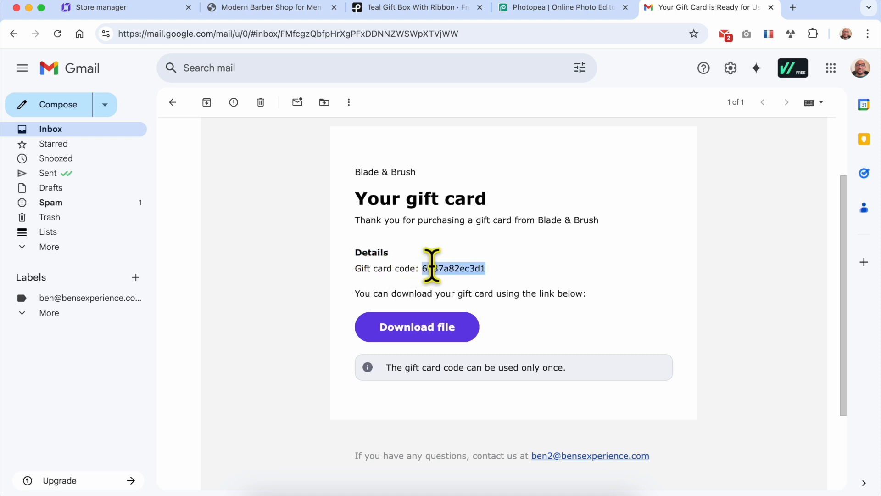
click(551, 285)
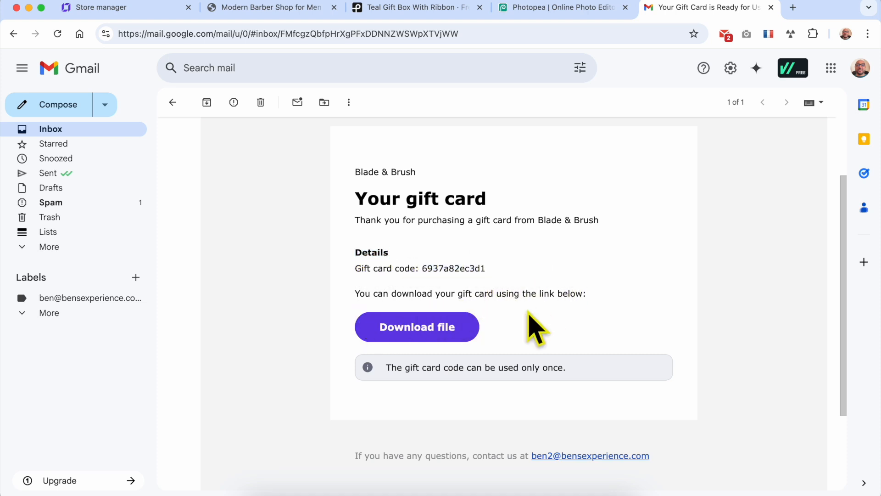
click(416, 341)
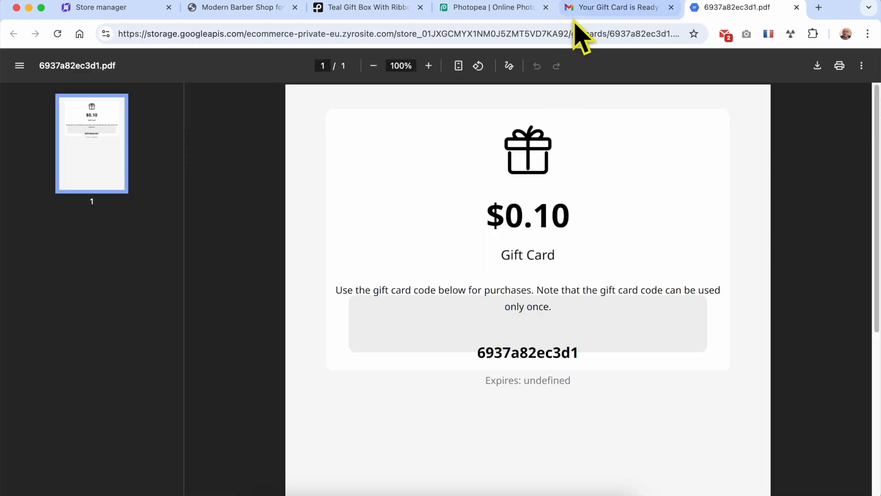
- Return to the gift card email and read the note about how often the code can be used
click(575, 10)
drag(388, 367, 580, 374)
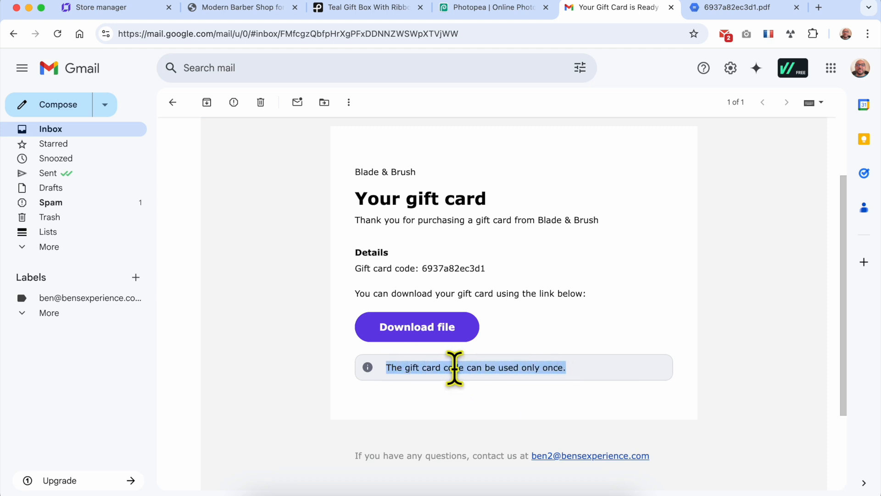
click(590, 386)
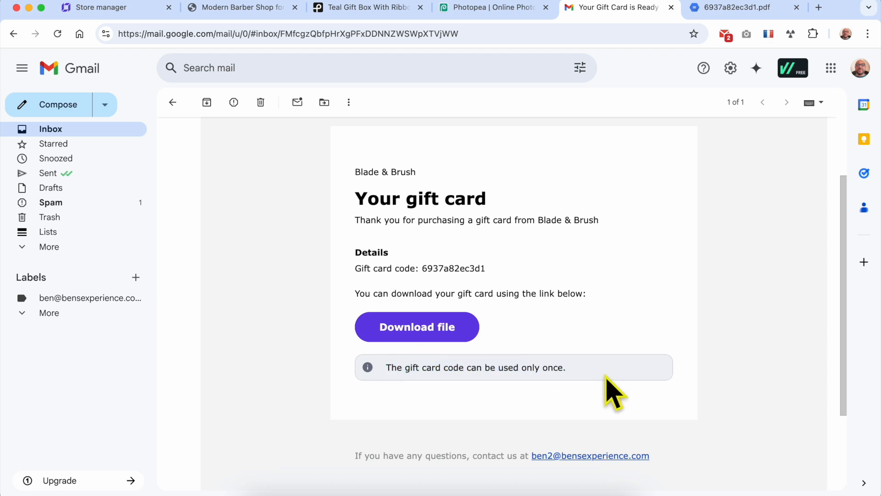
- Go back to the gift card PDF and examine its amount, title, code and the rest of the page
click(717, 13)
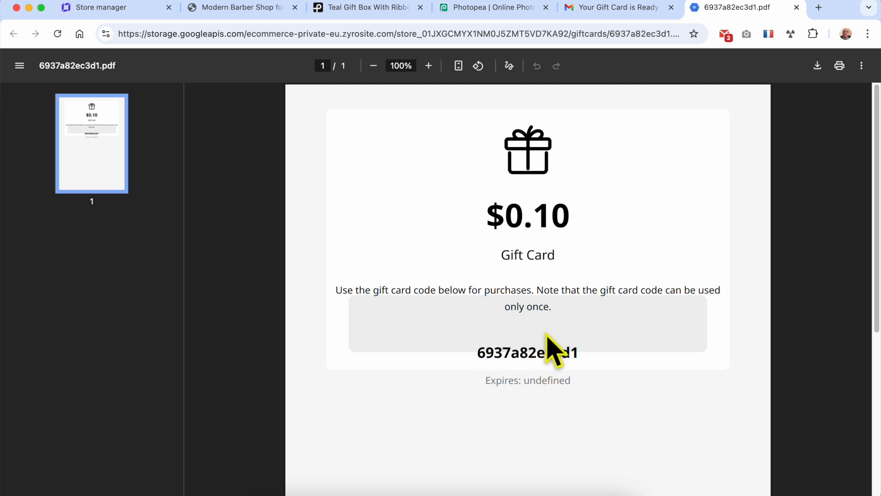
double_click(509, 212)
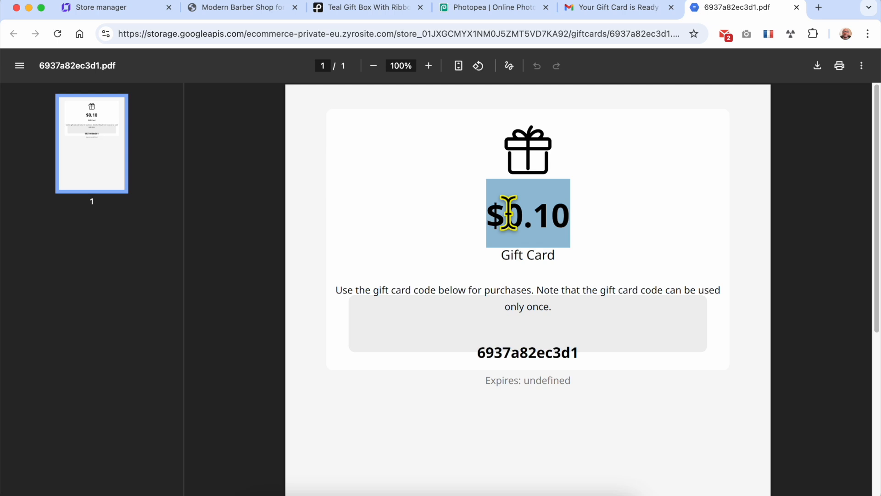
triple_click(536, 250)
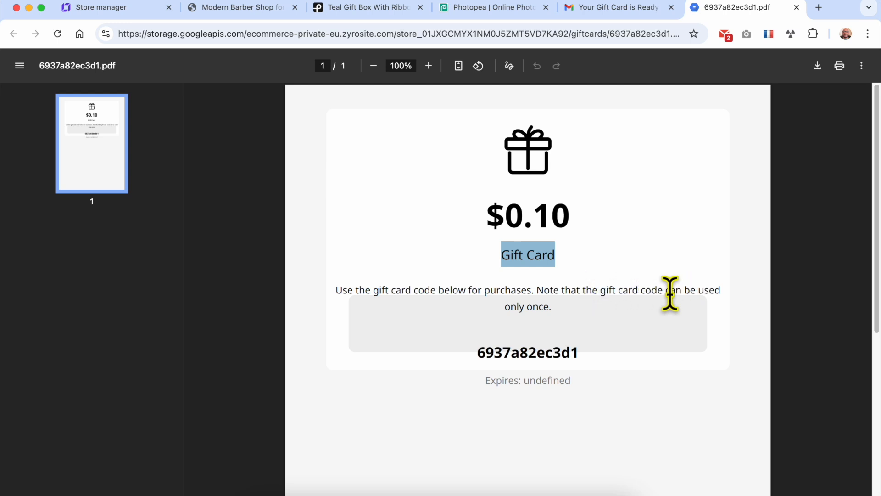
click(498, 349)
double_click(523, 349)
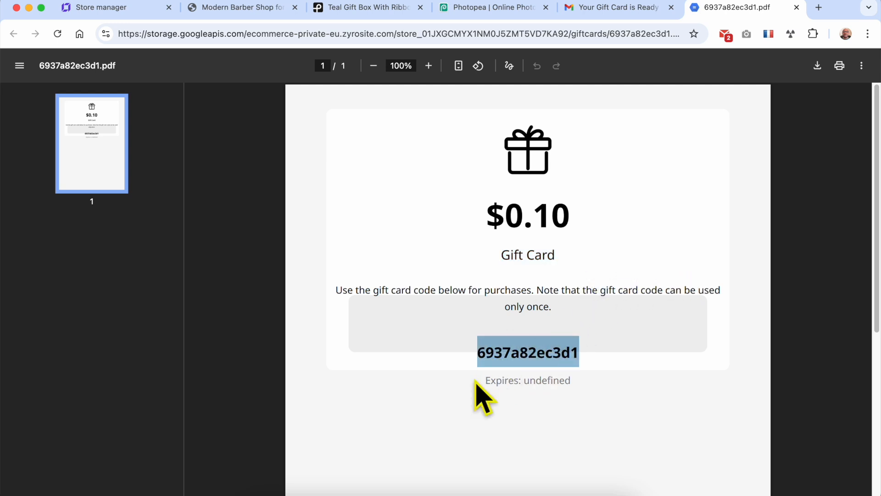
click(480, 394)
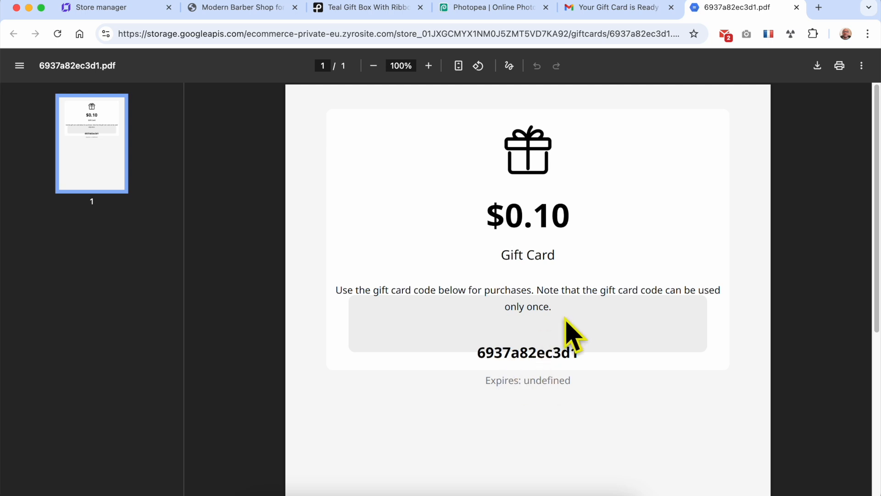
scroll(566, 331, down, 5)
scroll(566, 330, up, 5)
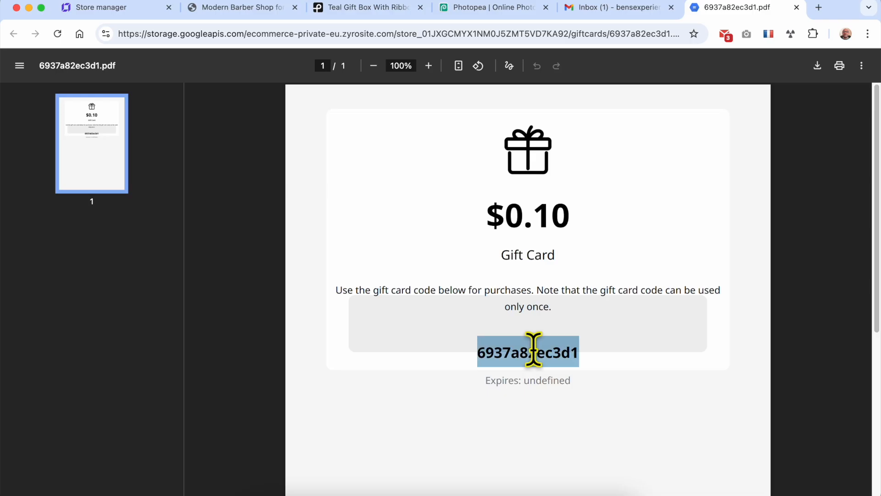
- Copy the gift card code from the PDF and open the Store page of the live Blade & Brush website
right_click(533, 348)
click(550, 304)
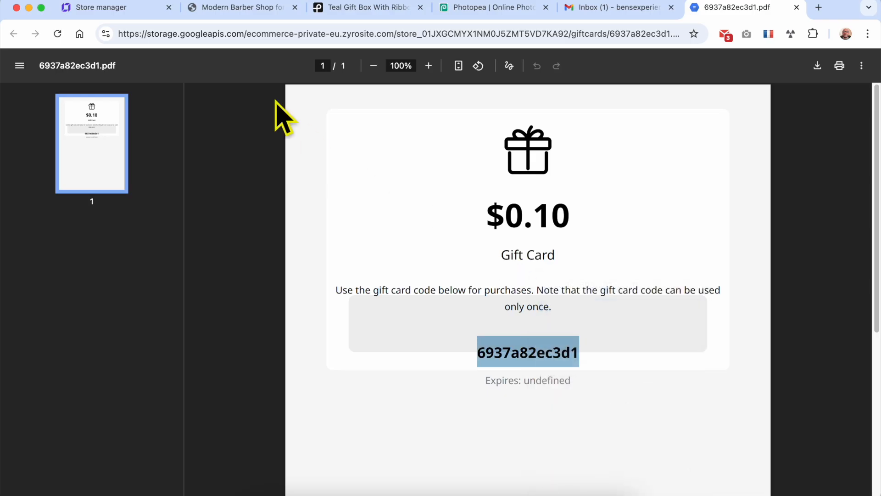
click(228, 9)
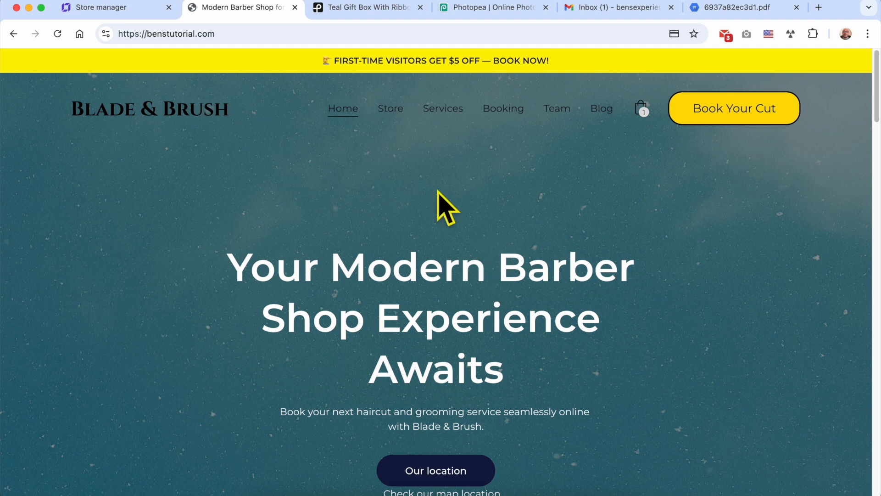
click(391, 110)
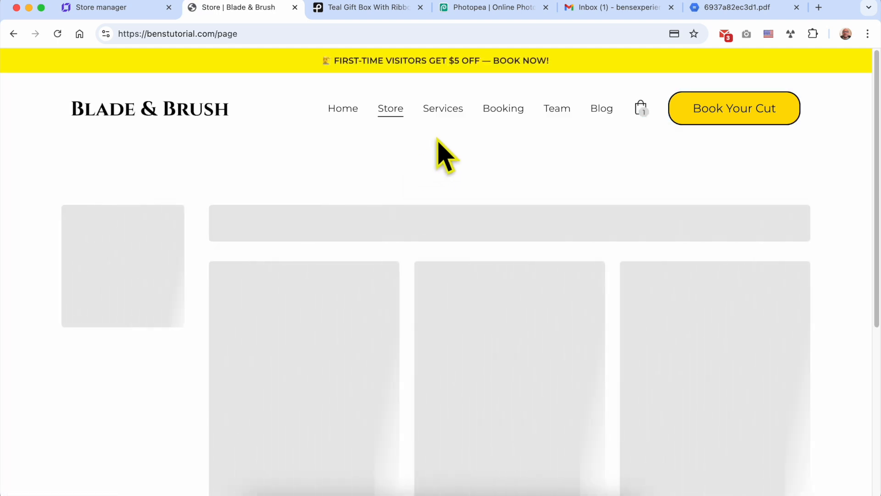
- Open the Classic Cap product, add it to the shopping bag, and proceed to checkout with a quantity of 1
scroll(467, 228, down, 8)
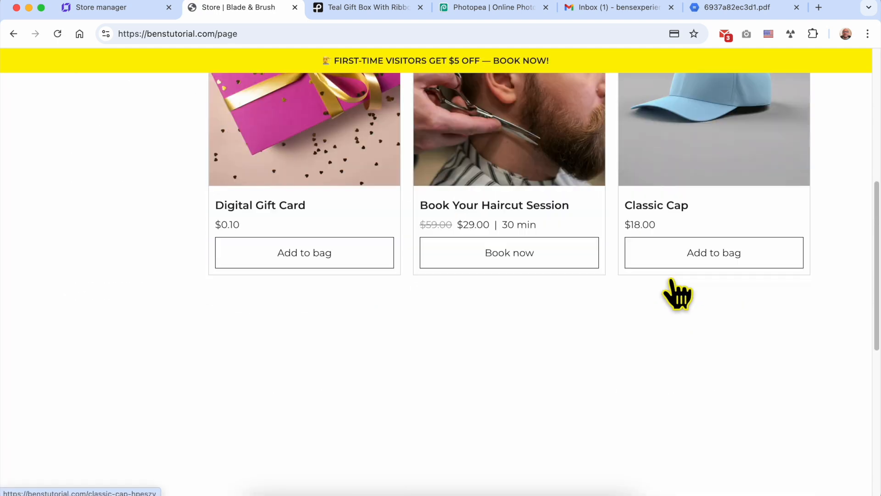
scroll(674, 277, down, 2)
scroll(673, 265, up, 8)
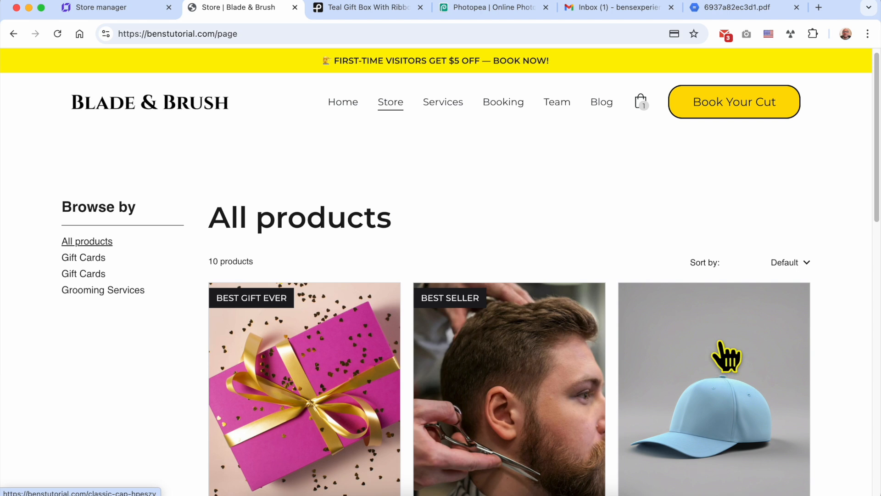
click(725, 354)
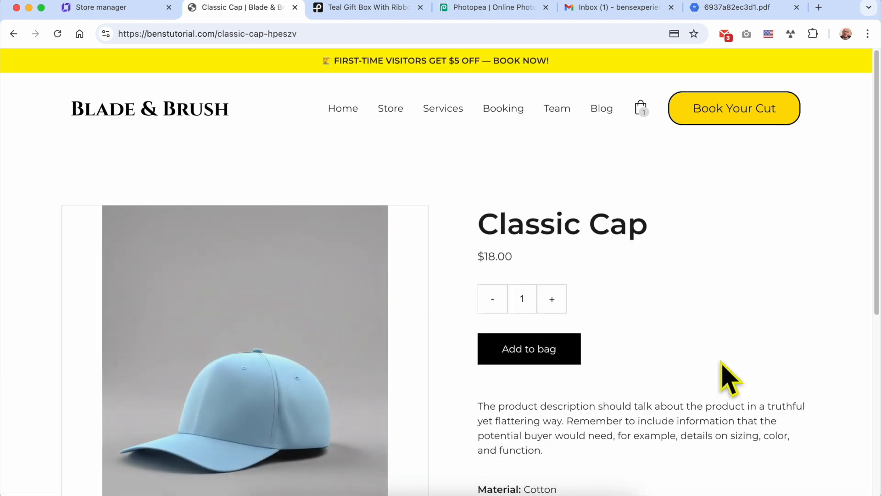
click(561, 353)
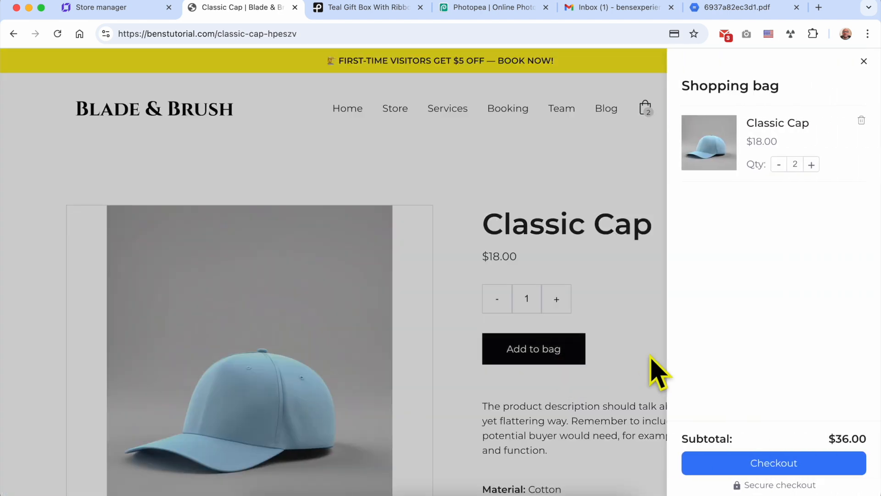
click(796, 462)
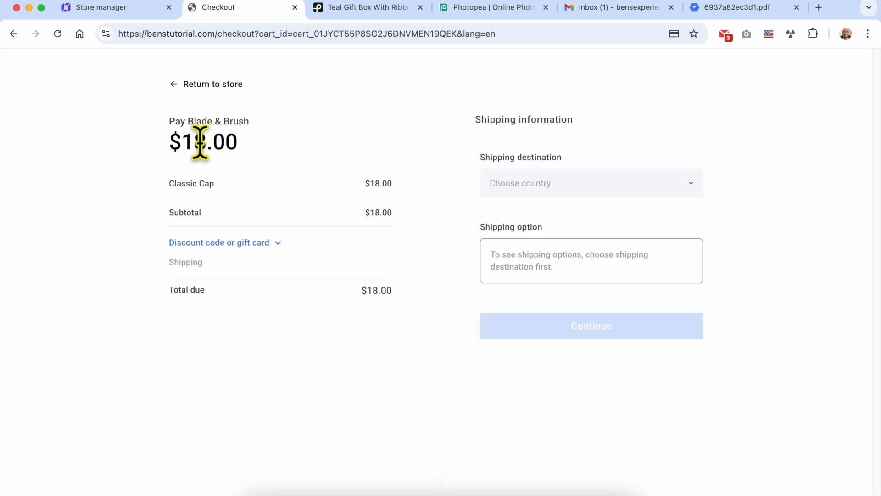
- Check the amount due at checkout, paste the gift card code as the discount code or gift card, and apply it
double_click(201, 142)
click(365, 288)
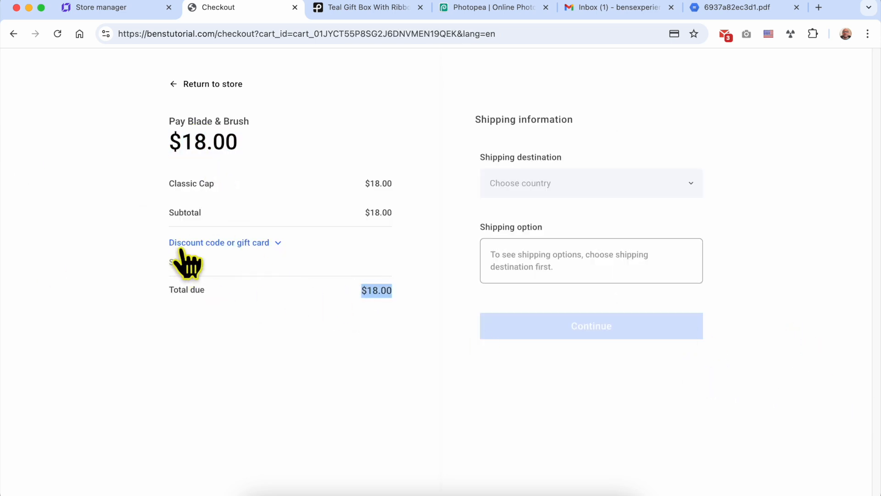
click(246, 244)
right_click(248, 271)
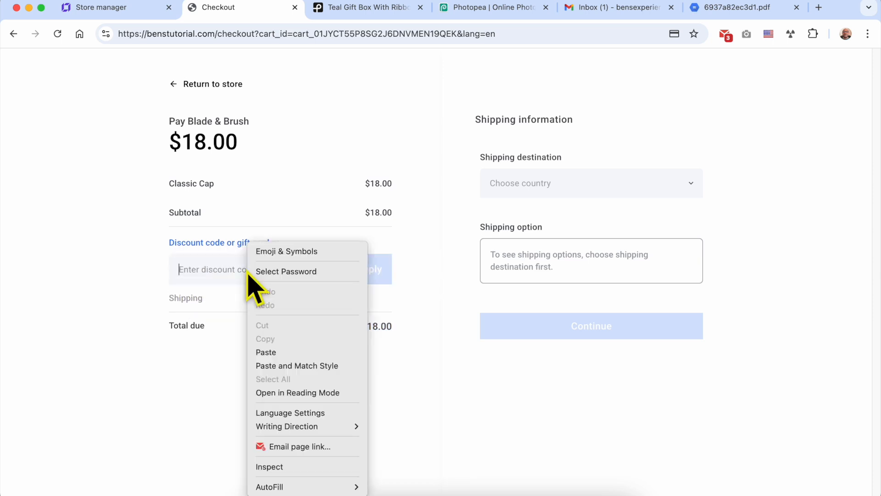
click(295, 352)
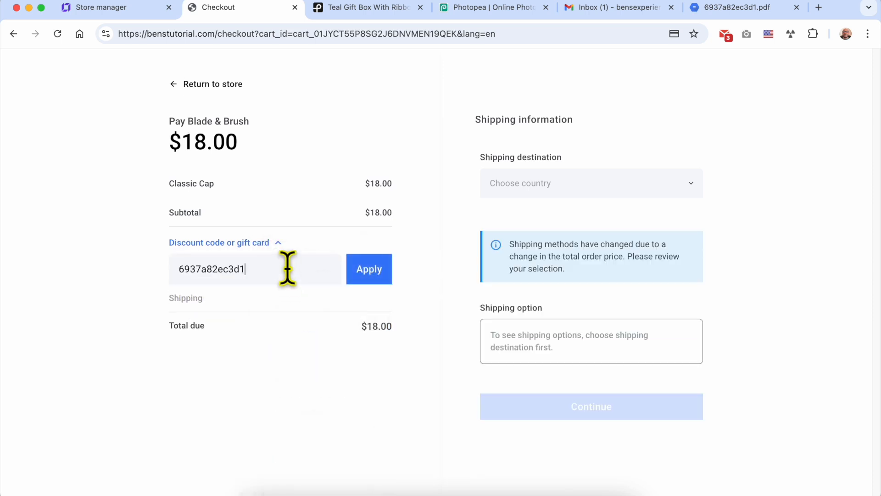
click(372, 276)
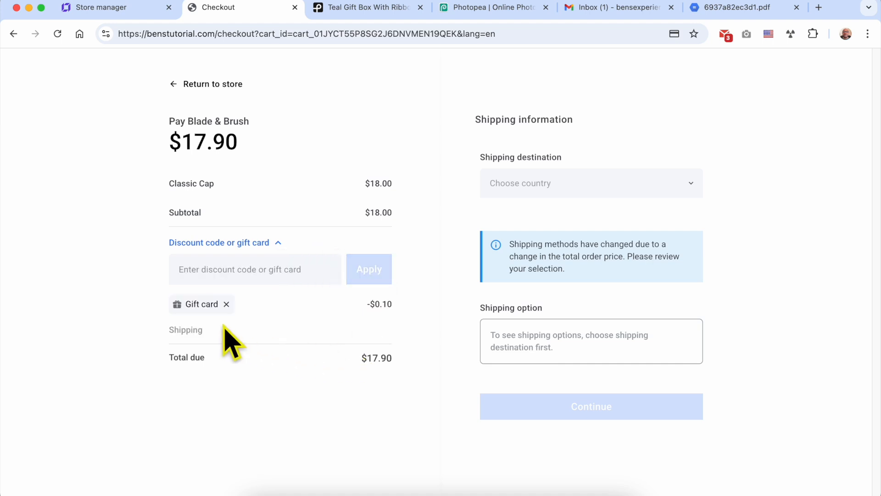
click(229, 325)
- In the Gmail inbox, open the "You have received a new order" email and read its order heading
click(617, 7)
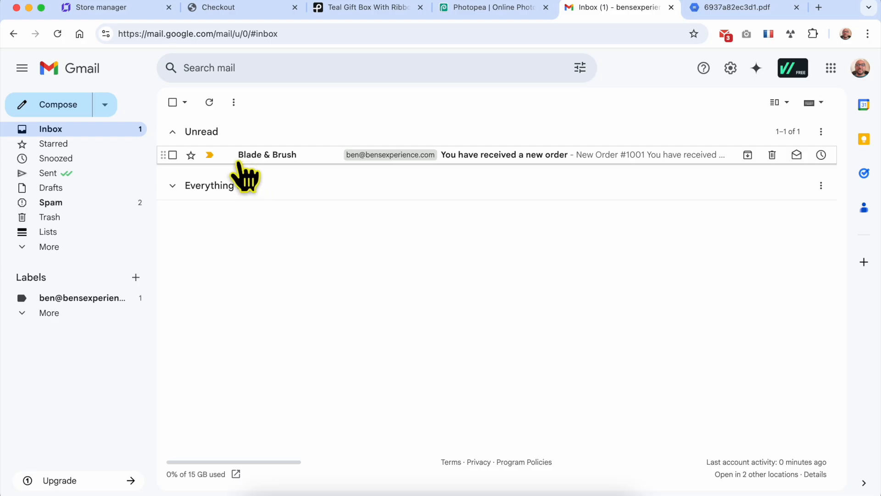
click(536, 156)
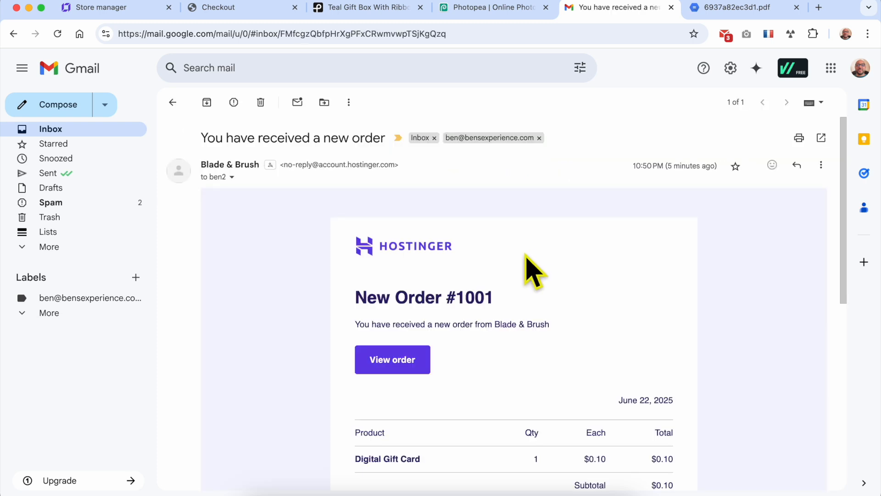
triple_click(409, 303)
scroll(517, 389, down, 3)
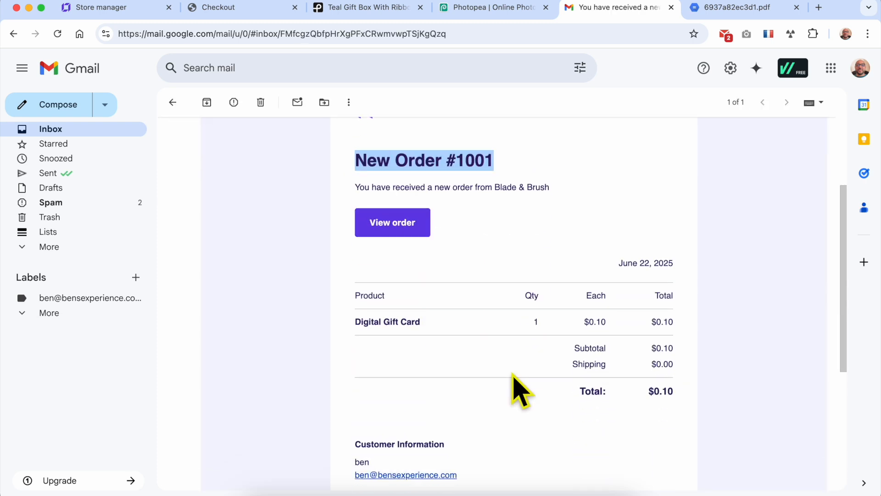
- Review the ordered product, quantity, prices and total in the email, along with the customer information and payment method
drag(356, 302, 376, 302)
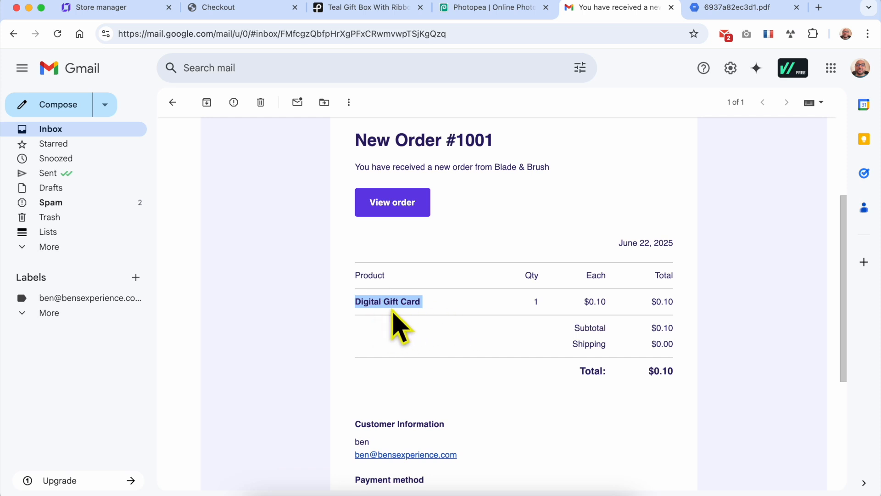
double_click(529, 301)
drag(607, 302, 581, 321)
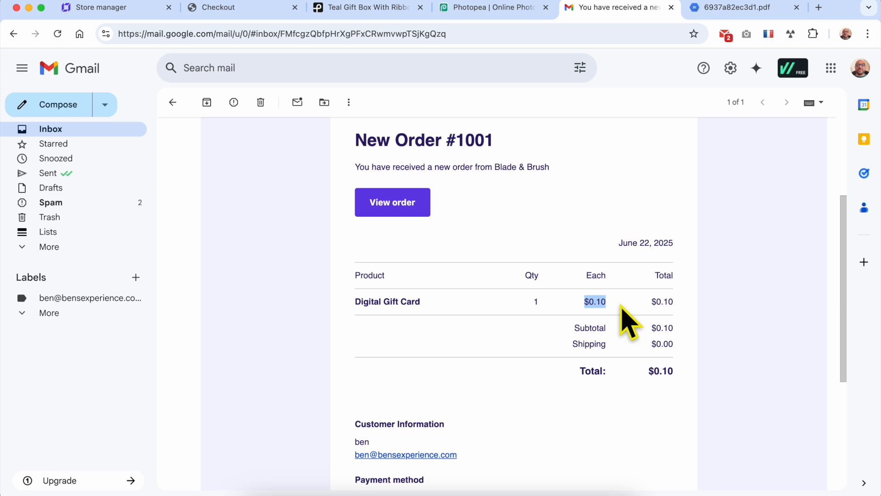
drag(680, 301, 629, 315)
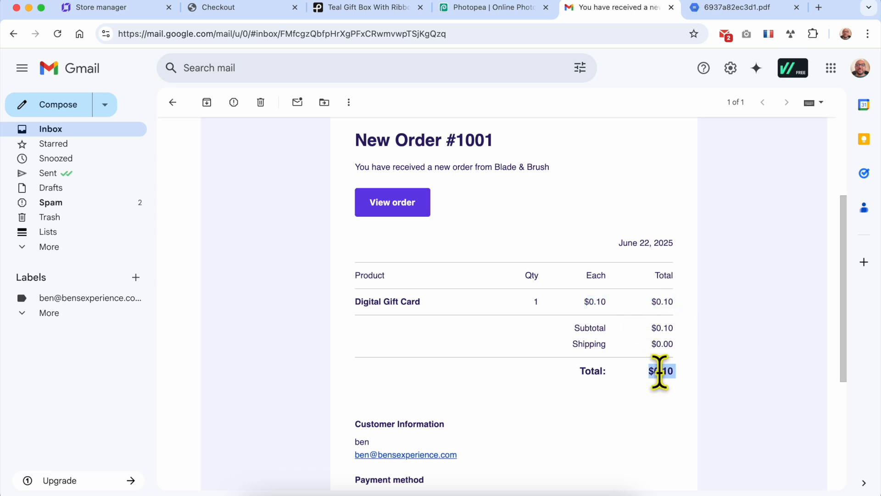
scroll(661, 370, down, 2)
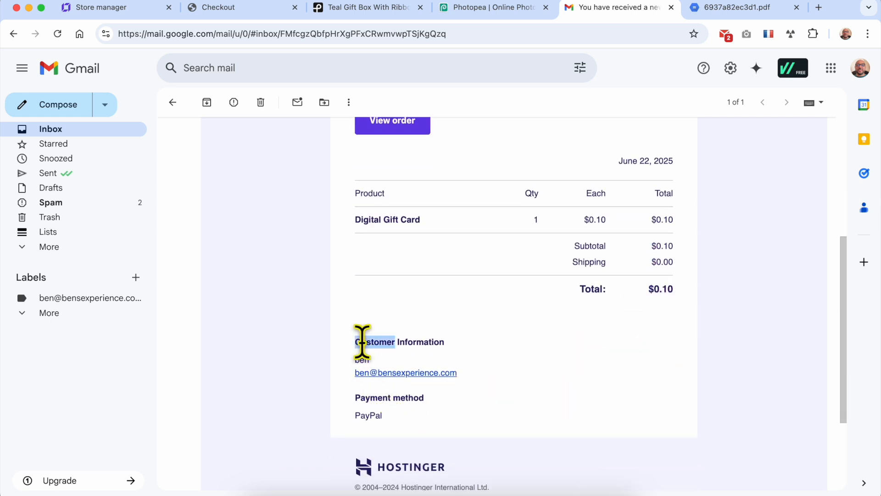
triple_click(390, 397)
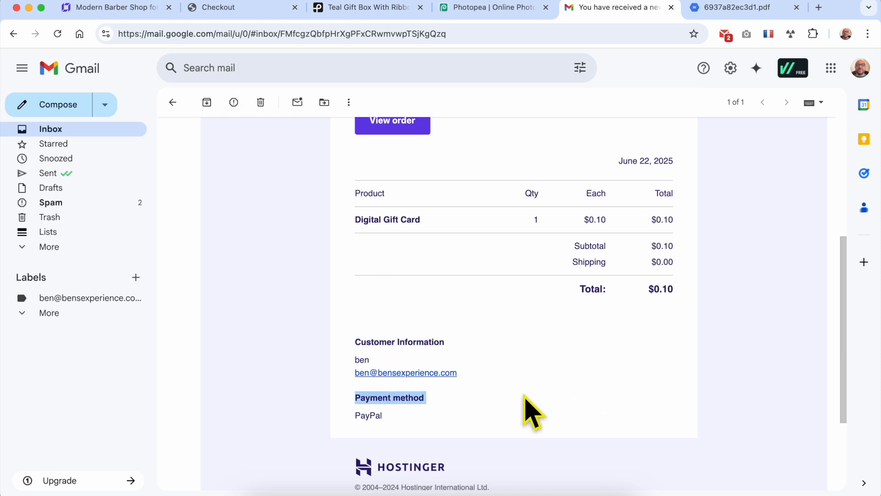
- Switch to the Hostinger Website Builder and open the store manager
click(115, 8)
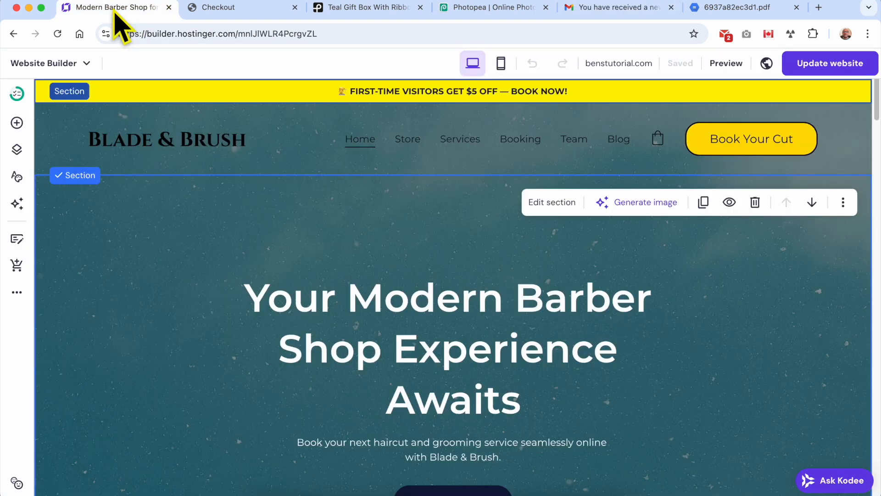
click(81, 64)
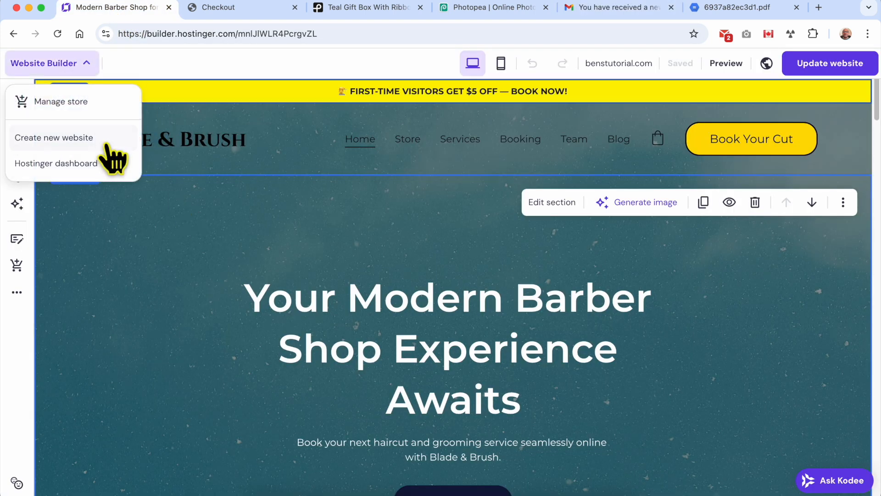
click(84, 102)
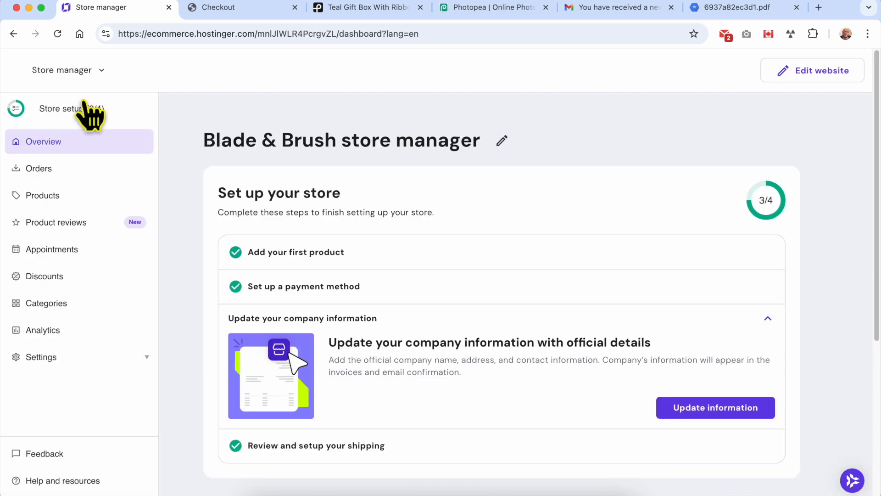
- Open the paid gift card order from the store's orders, then check its fulfillment status and the linked Digital Gift Card product
click(72, 171)
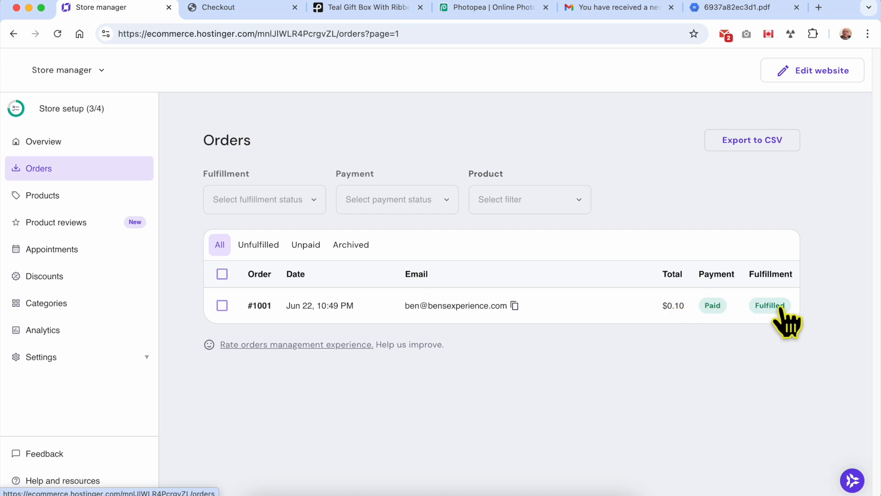
click(358, 307)
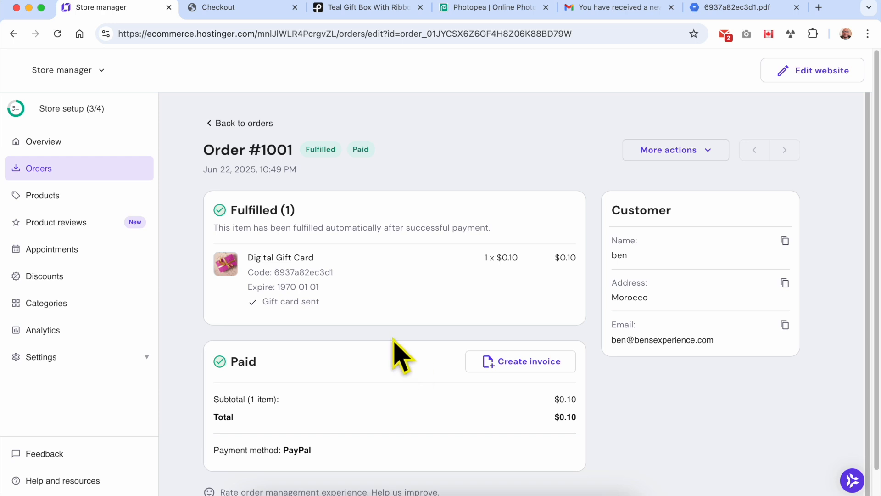
triple_click(254, 210)
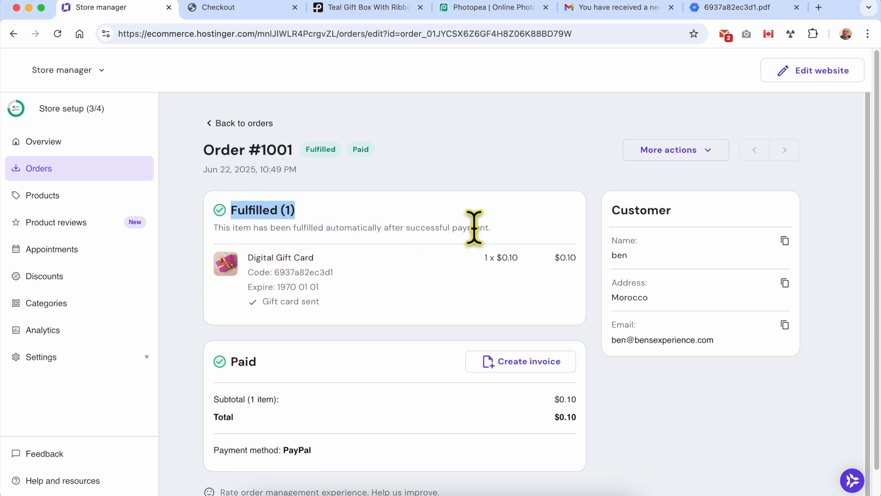
click(295, 280)
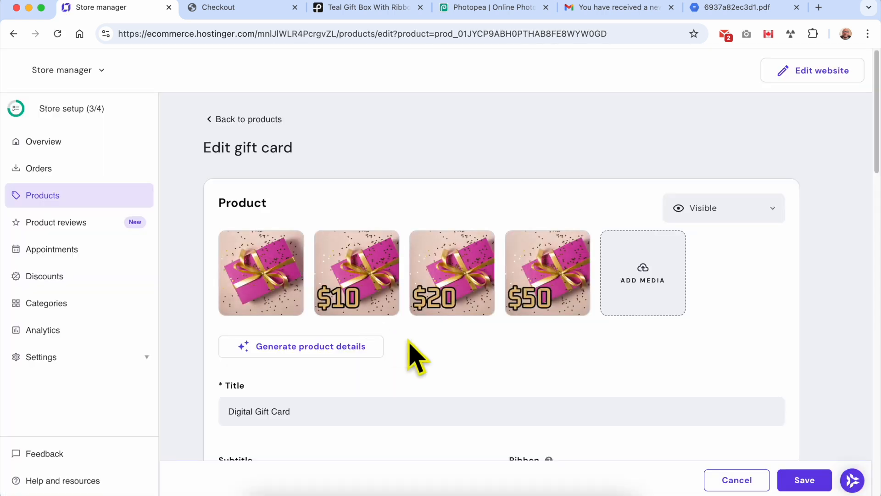
click(14, 34)
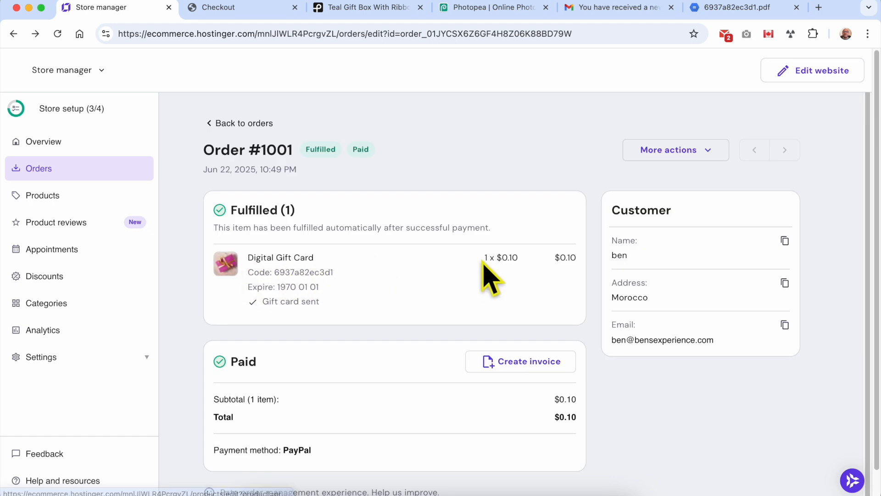
- Review the gift card order's item price, customer details and payment status
double_click(508, 258)
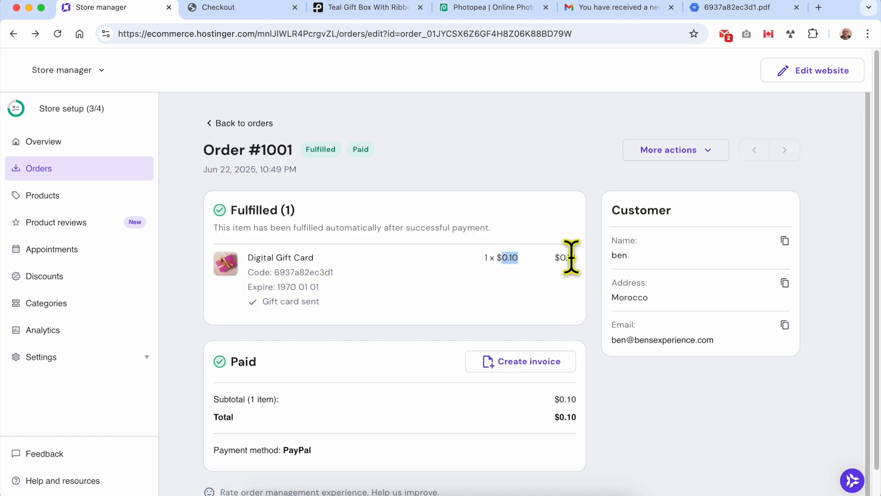
double_click(667, 213)
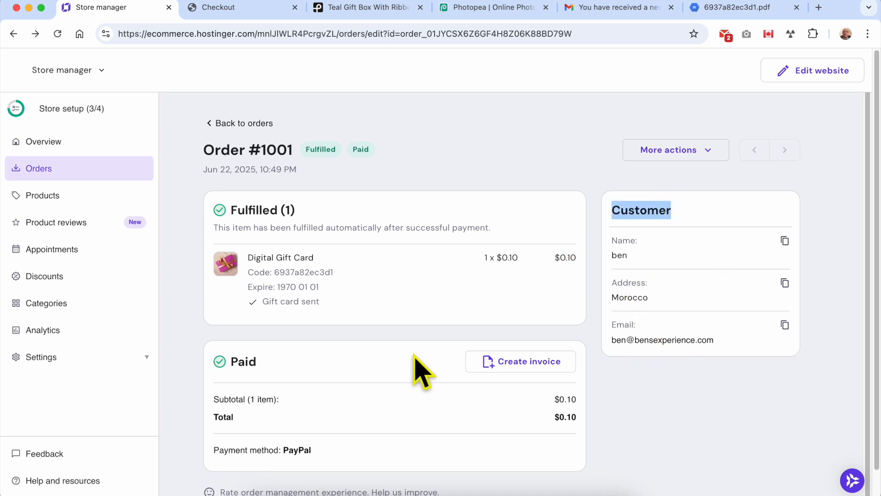
scroll(322, 352, down, 1)
click(257, 327)
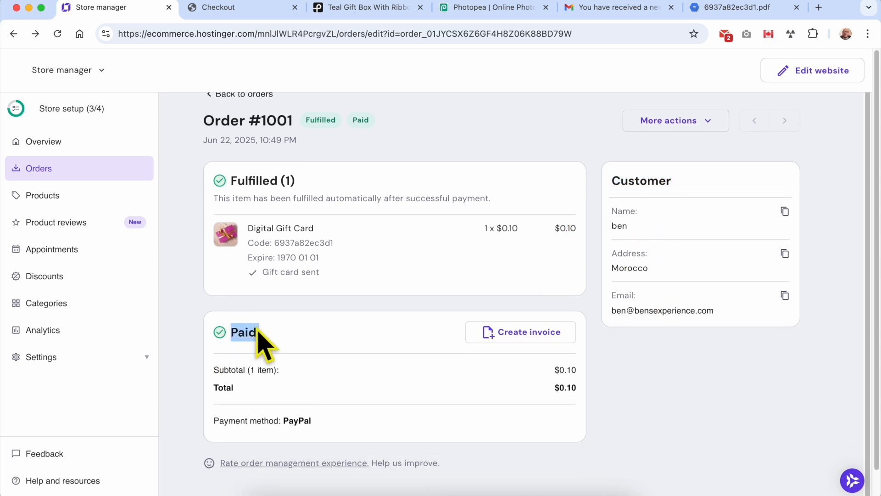
- Create an invoice for the gift card order, look through the generated document and close it
click(536, 337)
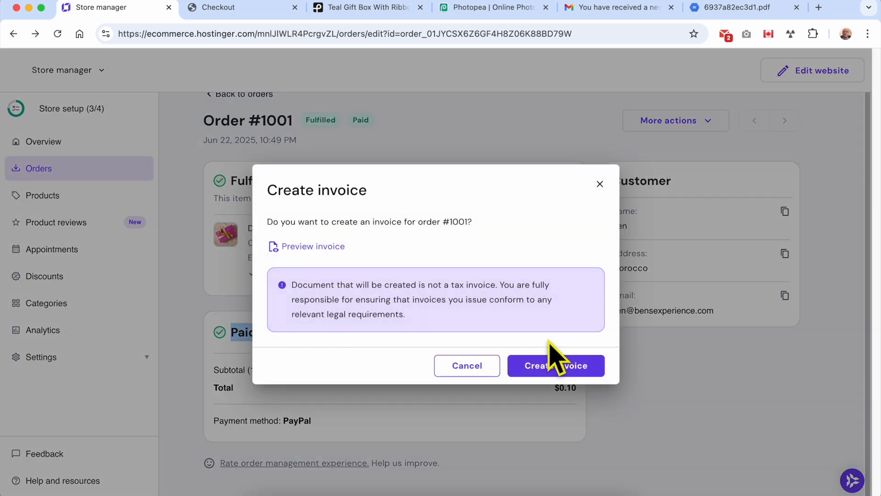
click(552, 364)
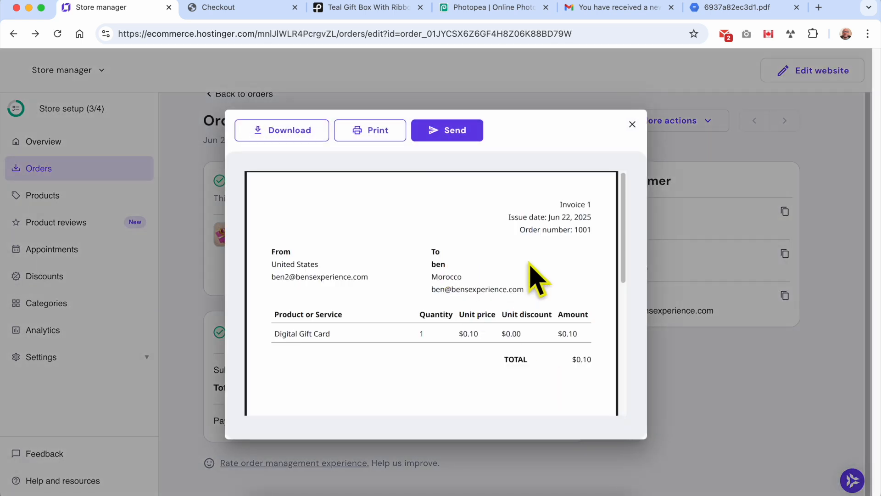
scroll(536, 277, down, 5)
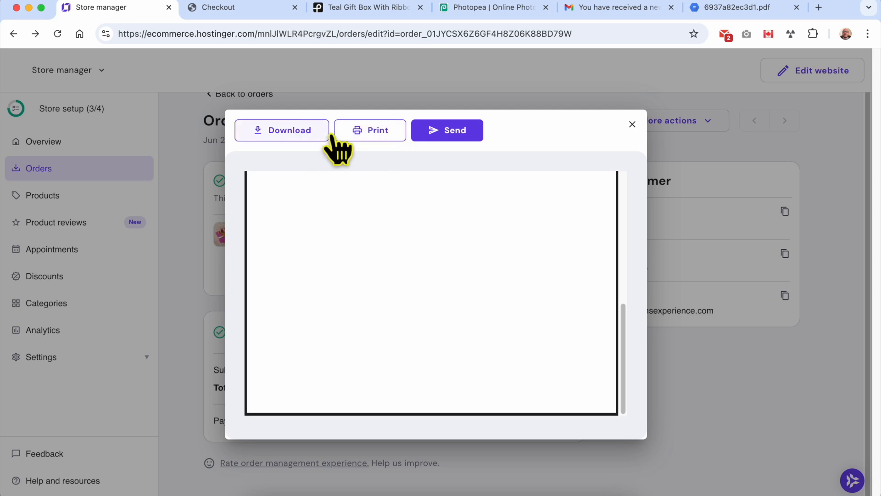
click(633, 125)
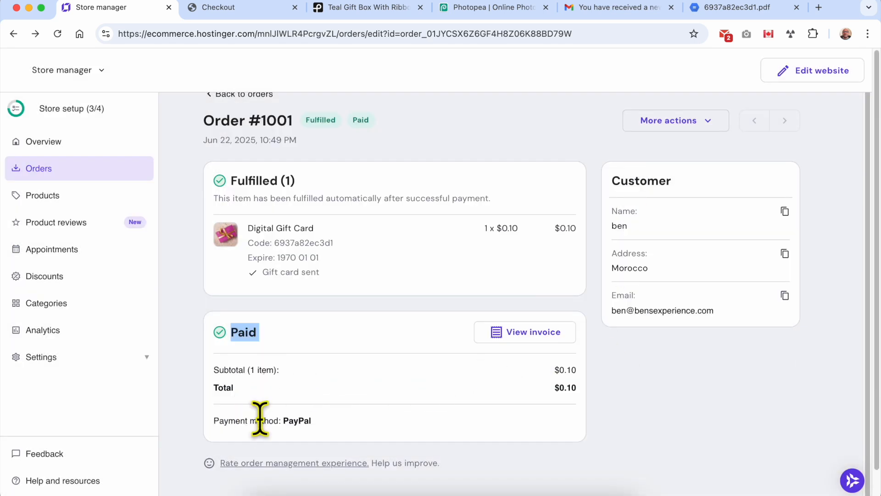
- Check the payment method recorded for the gift card order
double_click(229, 420)
drag(229, 420, 303, 420)
click(413, 436)
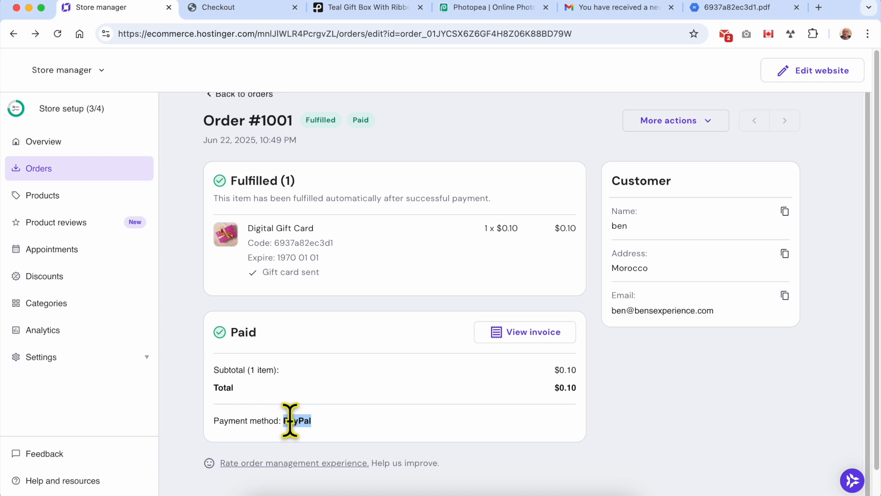
click(399, 429)
scroll(388, 368, up, 1)
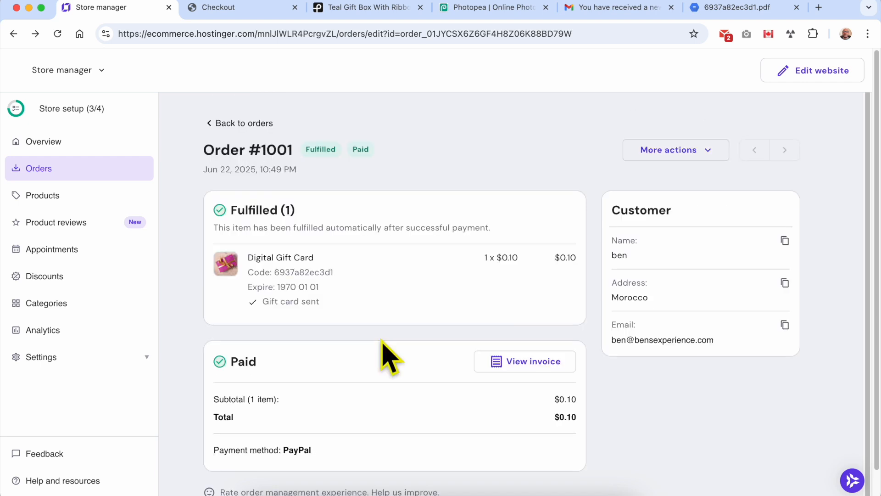